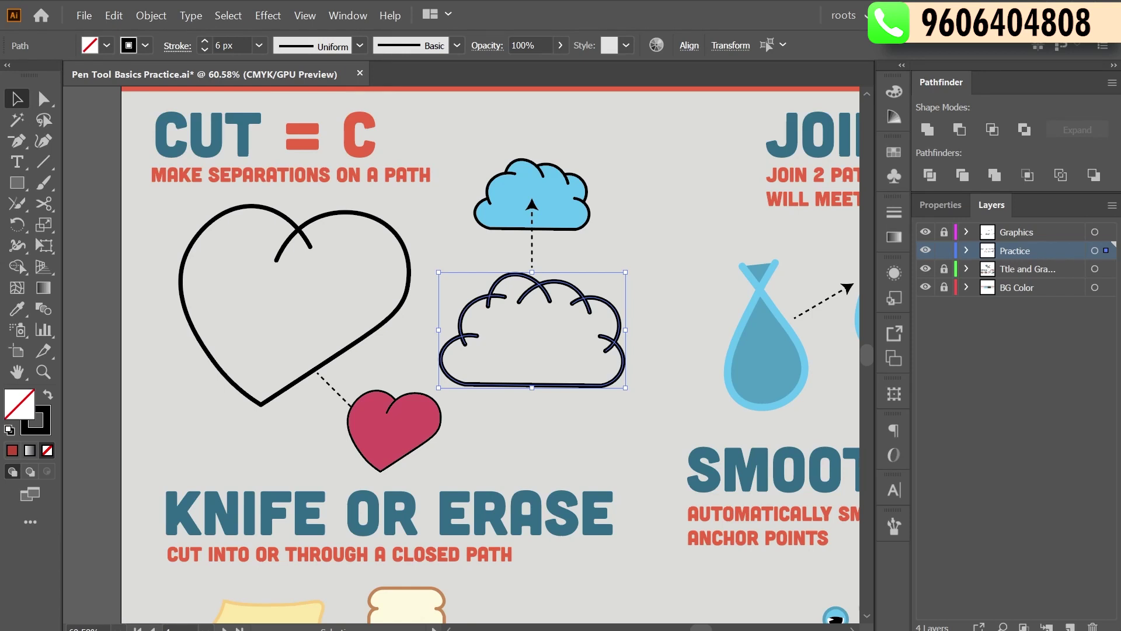
# Zoom to 124.57% and pan to frame the large outline heart with overlapping top strokes
pyautogui.hscroll(-3, 395, 263)
pyautogui.scroll(-1, 395, 263)
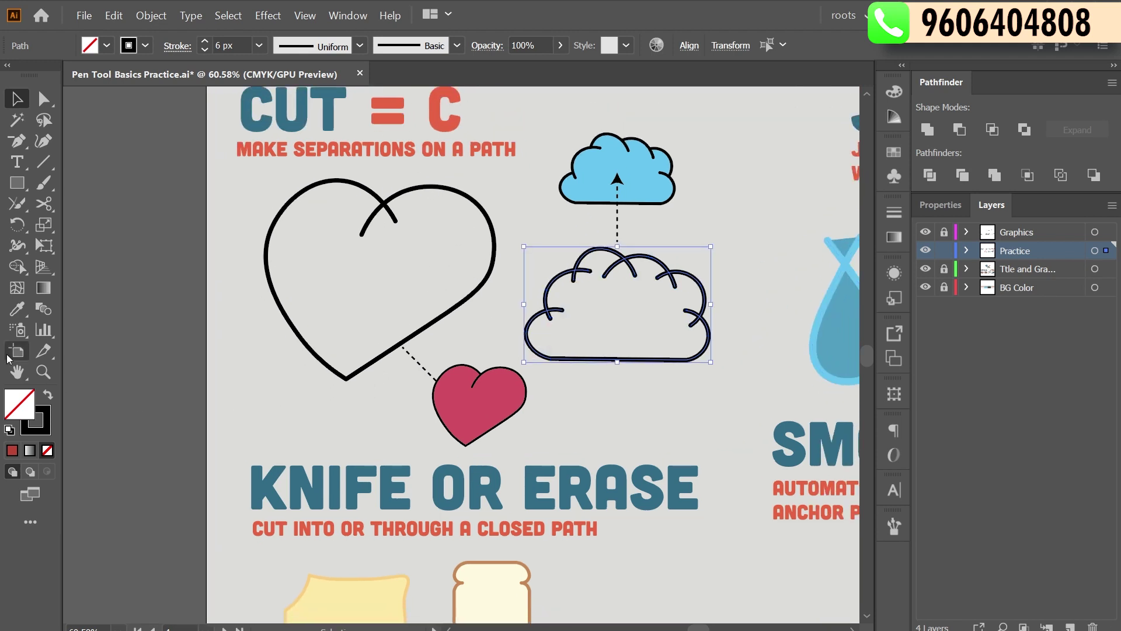
pyautogui.click(42, 372)
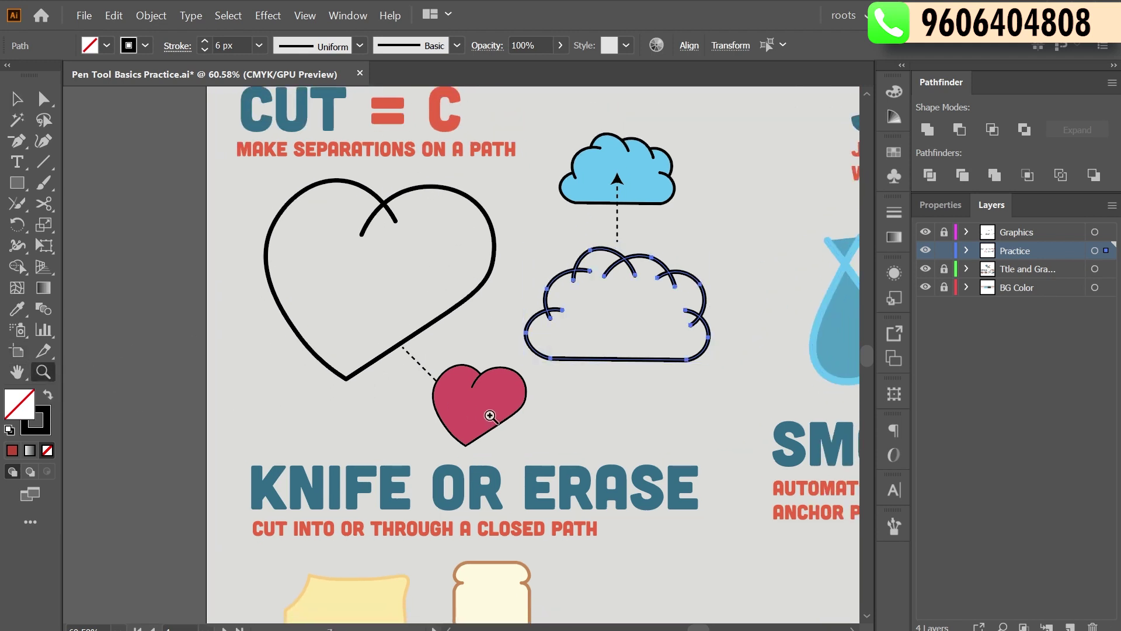
pyautogui.click(485, 403)
pyautogui.moveTo(491, 325); pyautogui.dragTo(604, 372)
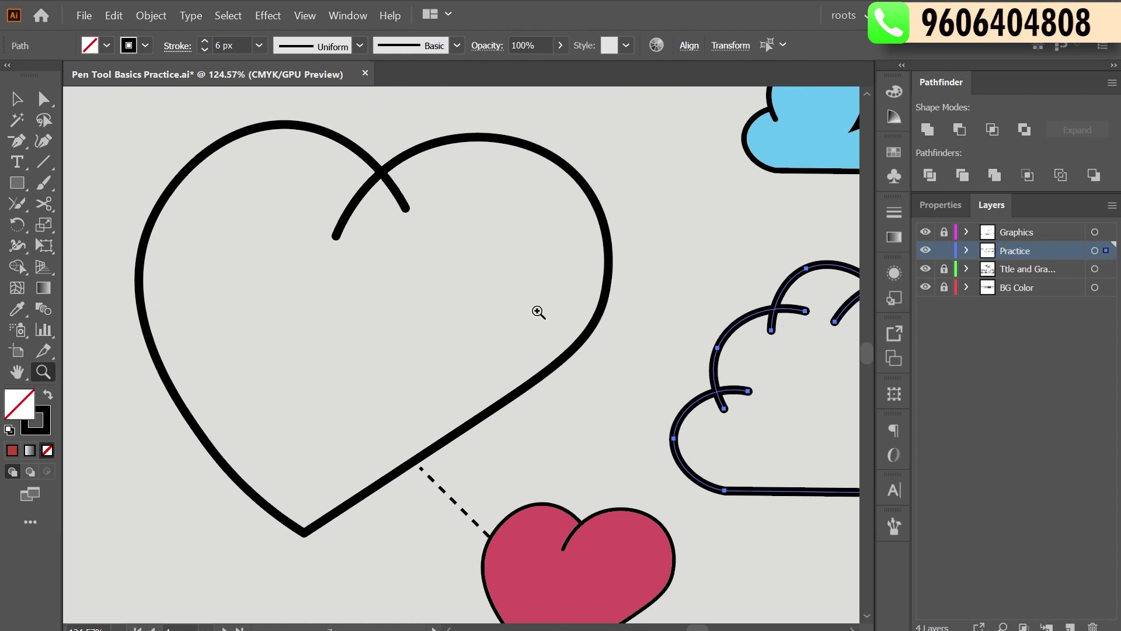
pyautogui.moveTo(520, 295); pyautogui.dragTo(391, 67)
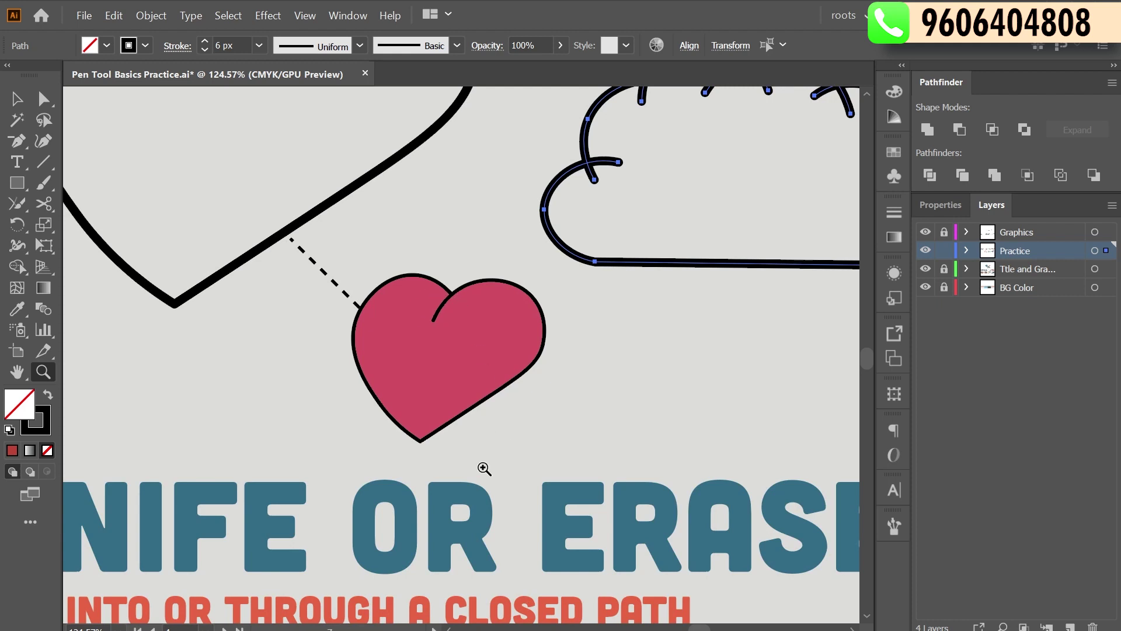
pyautogui.scroll(1, 450, 321)
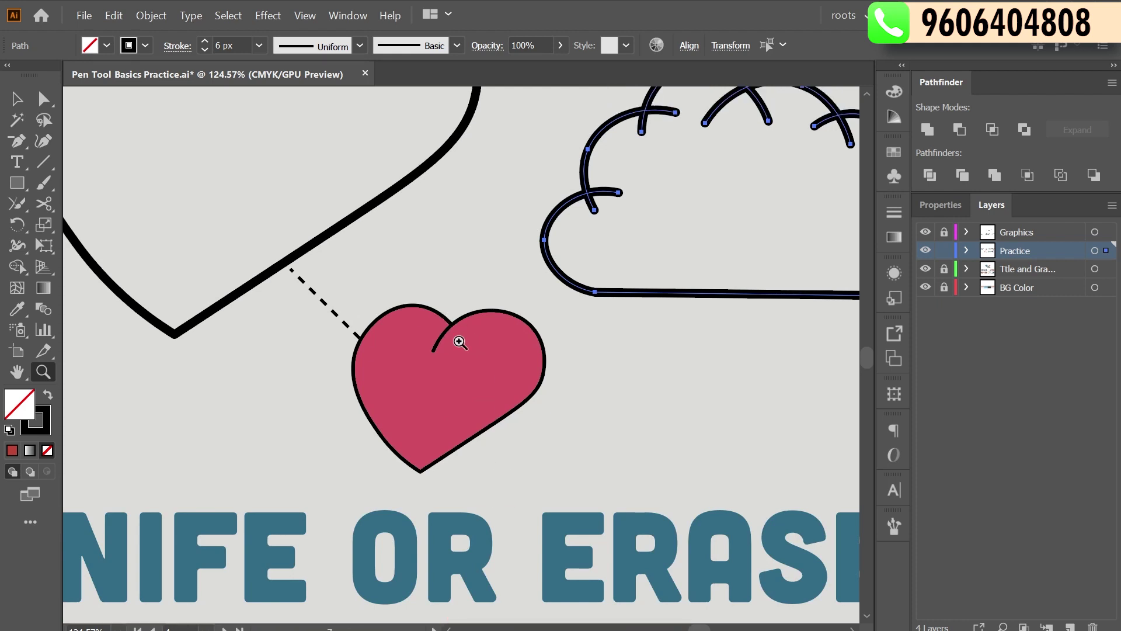
pyautogui.moveTo(415, 243); pyautogui.dragTo(538, 389)
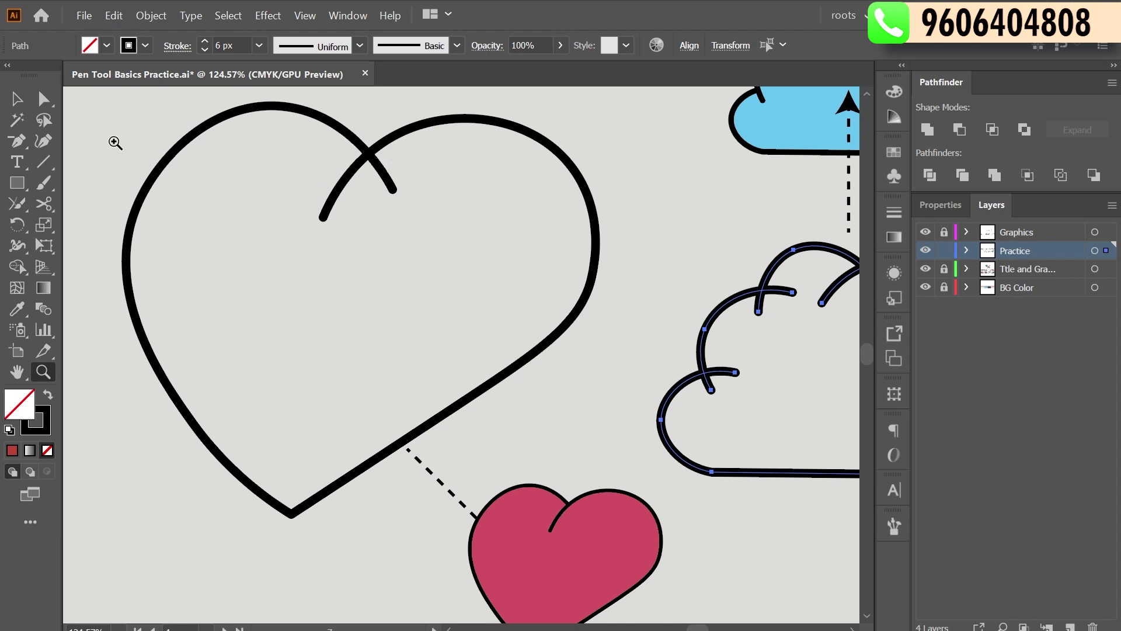
pyautogui.click(17, 99)
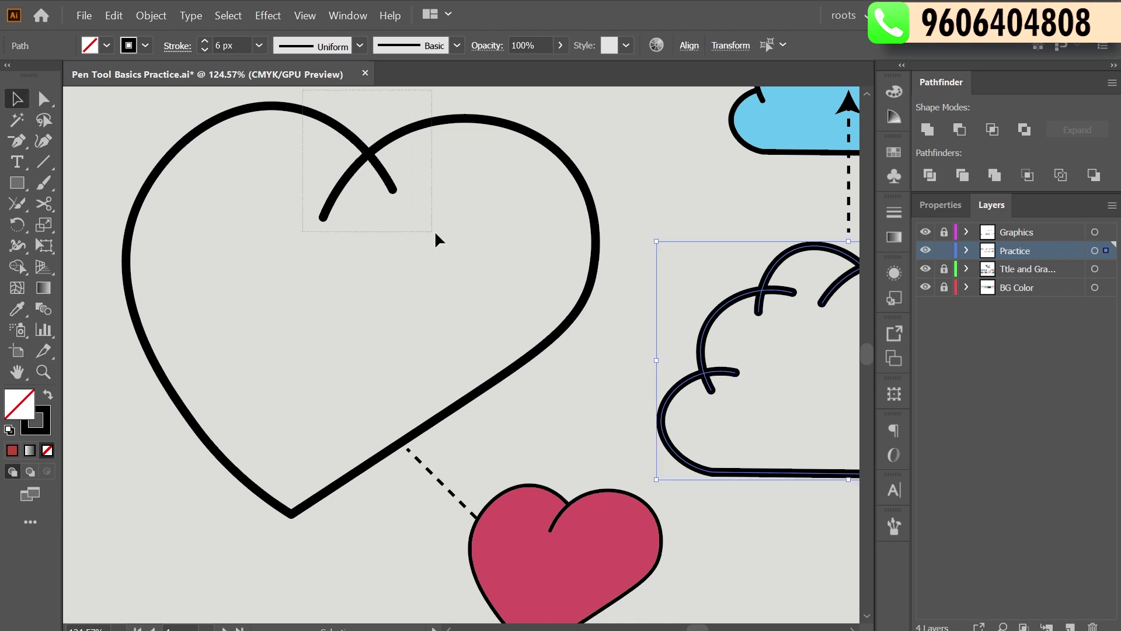
# Try removing the heart's inner overlapping stroke with Shape Builder, then undo both attempts
pyautogui.moveTo(435, 234); pyautogui.dragTo(437, 235)
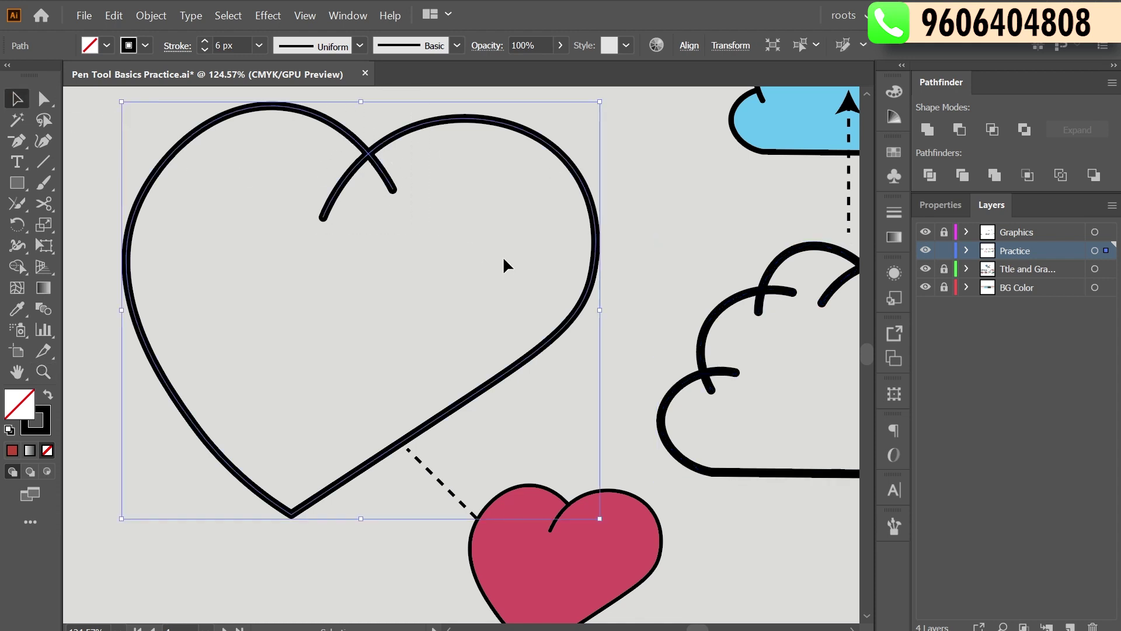
pyautogui.click(17, 267)
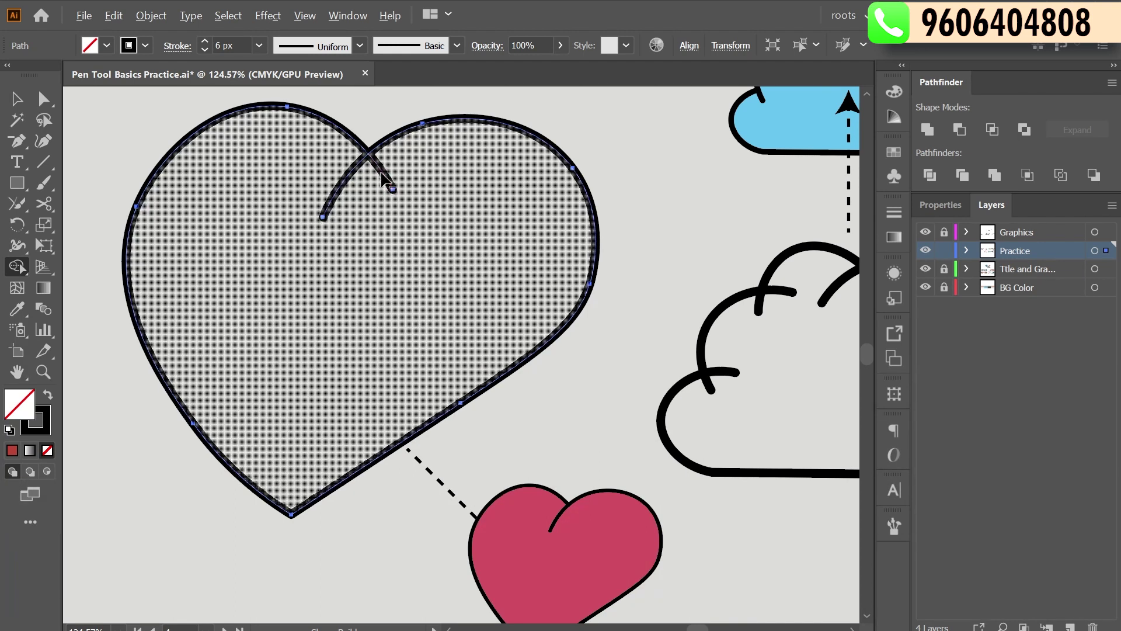
pyautogui.moveTo(410, 161); pyautogui.dragTo(386, 200)
pyautogui.hotkey('ctrl', 'z')
pyautogui.keyDown('alt'); pyautogui.click(377, 164); pyautogui.keyUp('alt')
pyautogui.hotkey('ctrl', 'z')
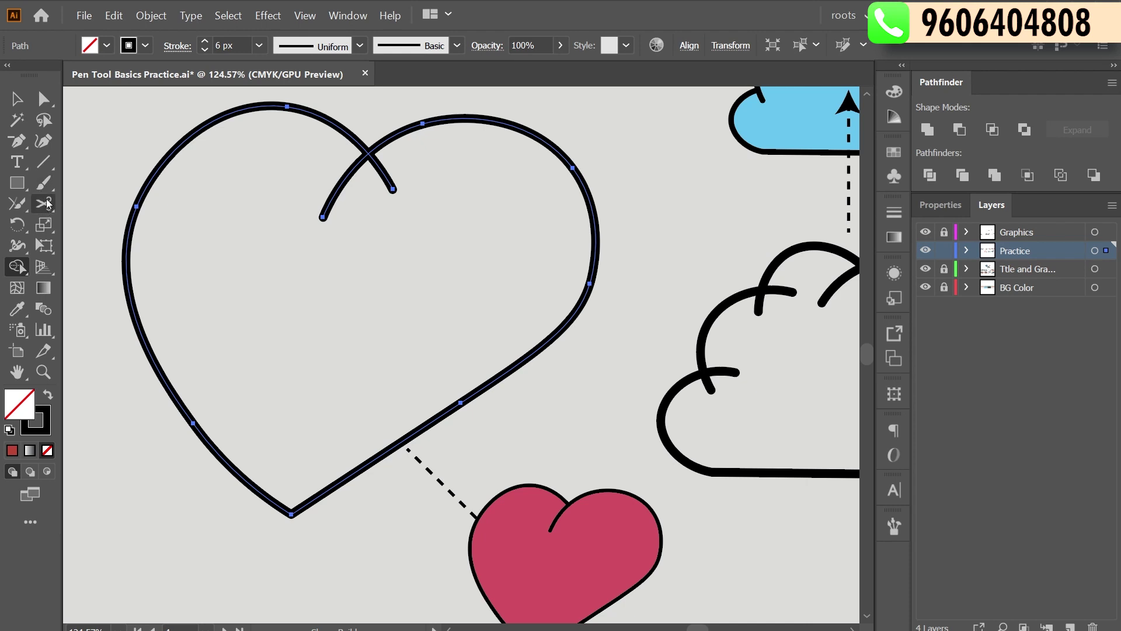
# Cut the heart at the top stroke crossing with Scissors and delete the overshooting piece
pyautogui.press('c')
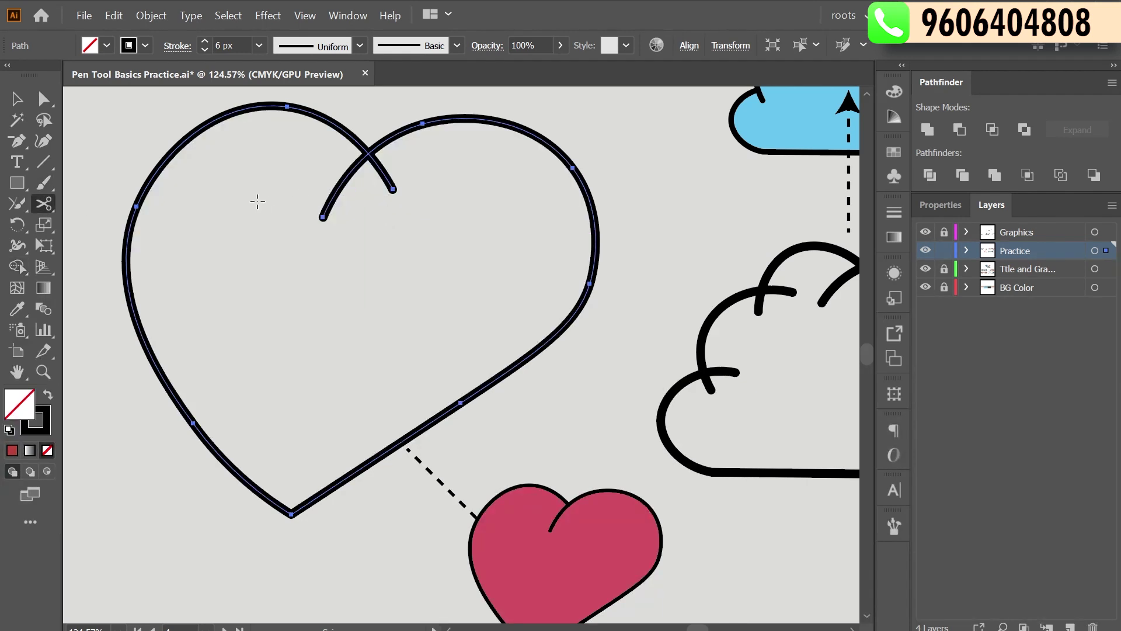
pyautogui.click(368, 153)
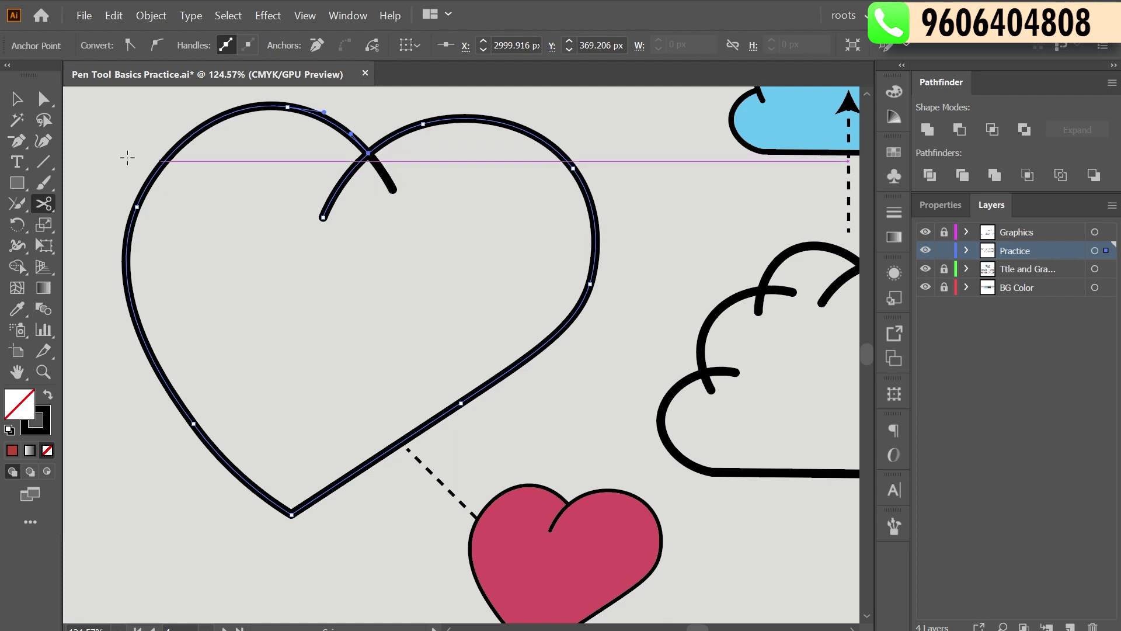
pyautogui.click(27, 103)
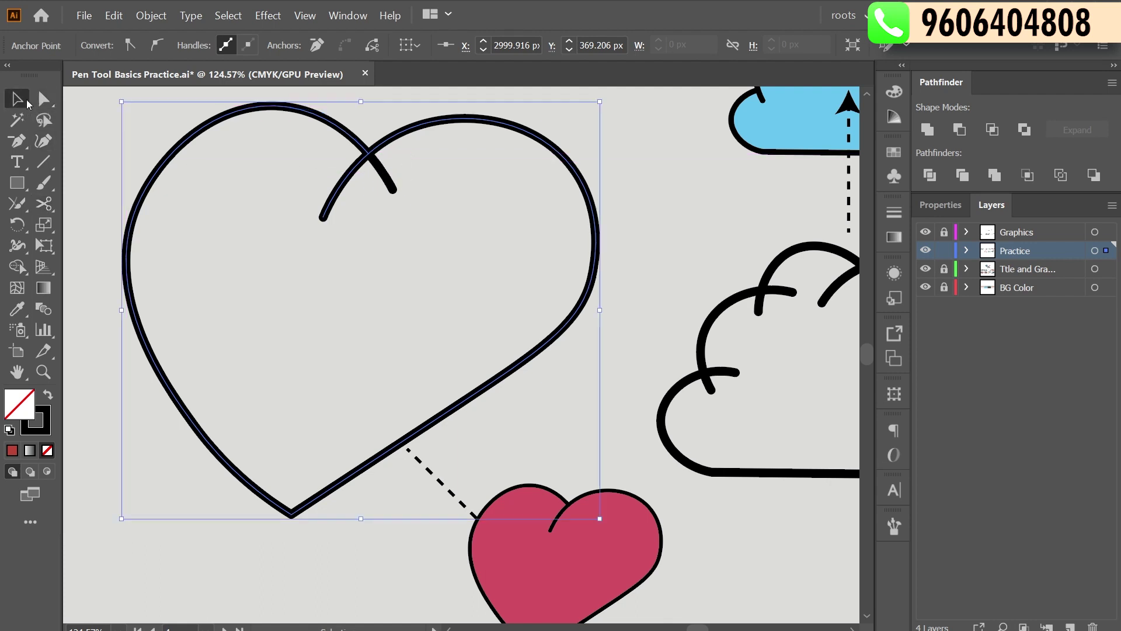
pyautogui.click(383, 170)
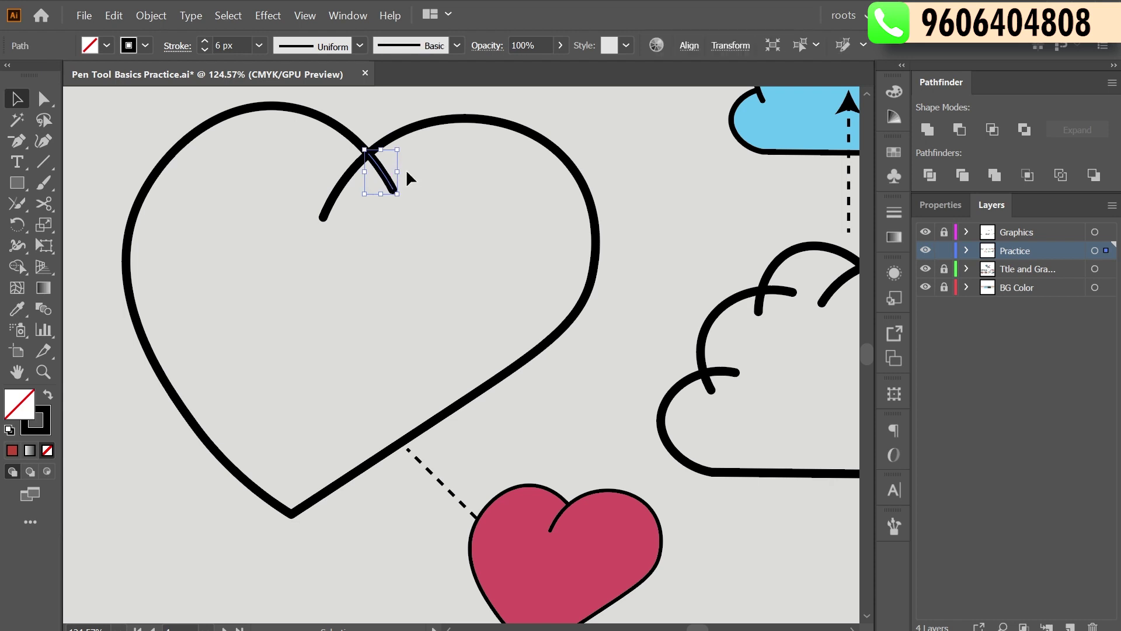
pyautogui.press('Delete')
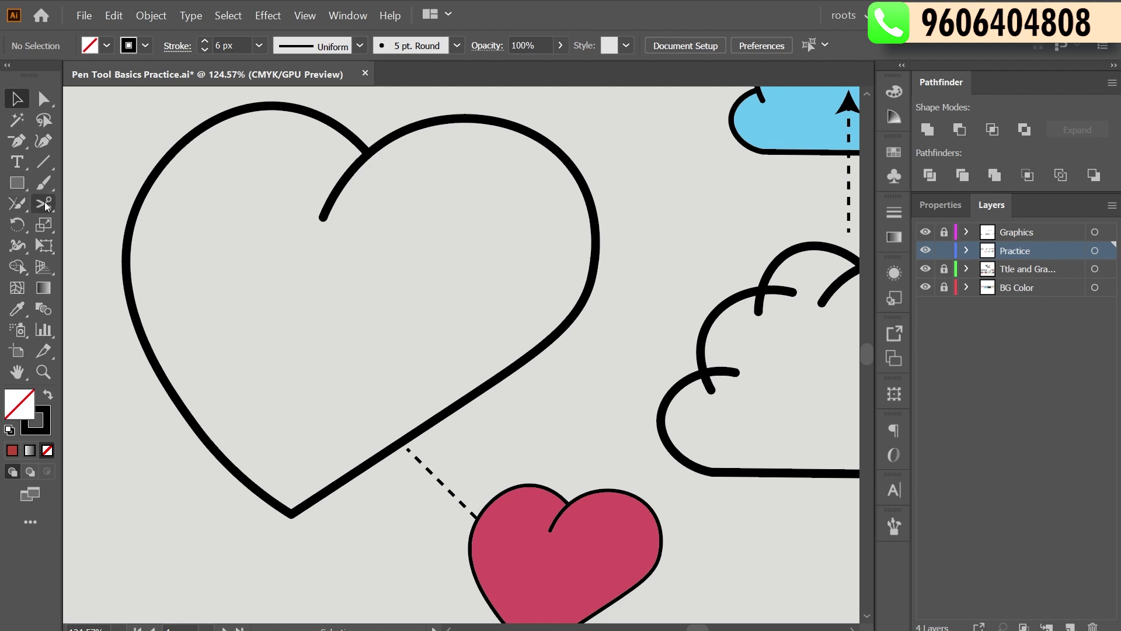
# Duplicate the cloud outline below and to the right with an Alt-drag
pyautogui.moveTo(650, 275); pyautogui.dragTo(356, 243)
pyautogui.scroll(3, 430, 370)
pyautogui.moveTo(441, 403); pyautogui.dragTo(439, 403)
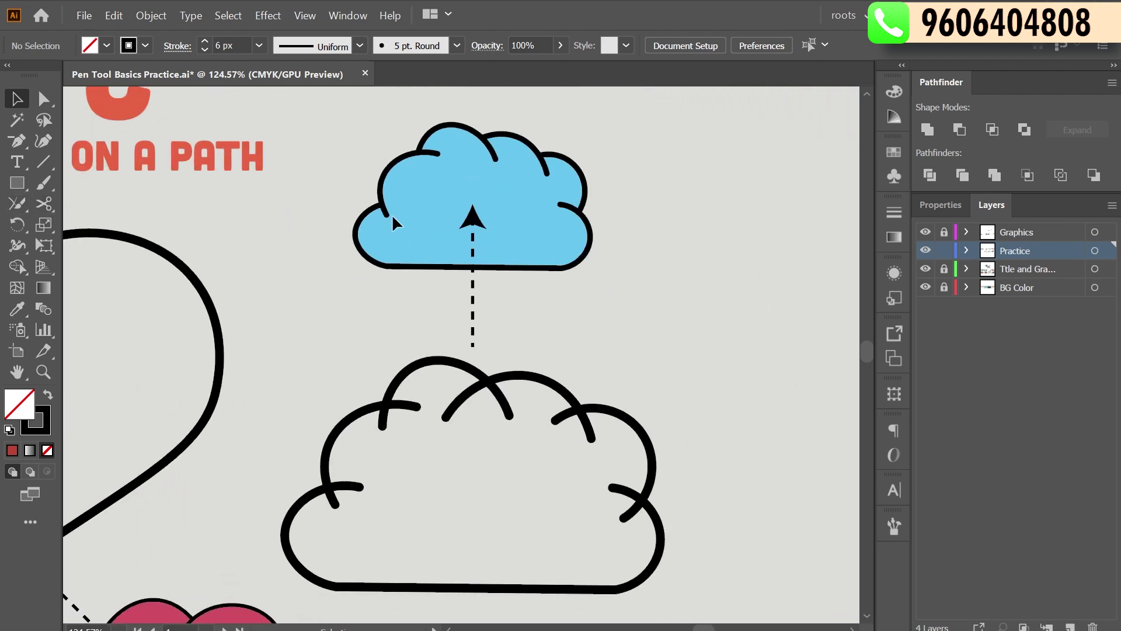
pyautogui.scroll(-5, 499, 298)
pyautogui.moveTo(581, 198); pyautogui.dragTo(351, 390)
pyautogui.click(700, 283)
pyautogui.moveTo(720, 233)
pyautogui.mouseDown()
pyautogui.moveTo(506, 268)
pyautogui.moveTo(258, 418)
pyautogui.moveTo(251, 435)
pyautogui.mouseUp()
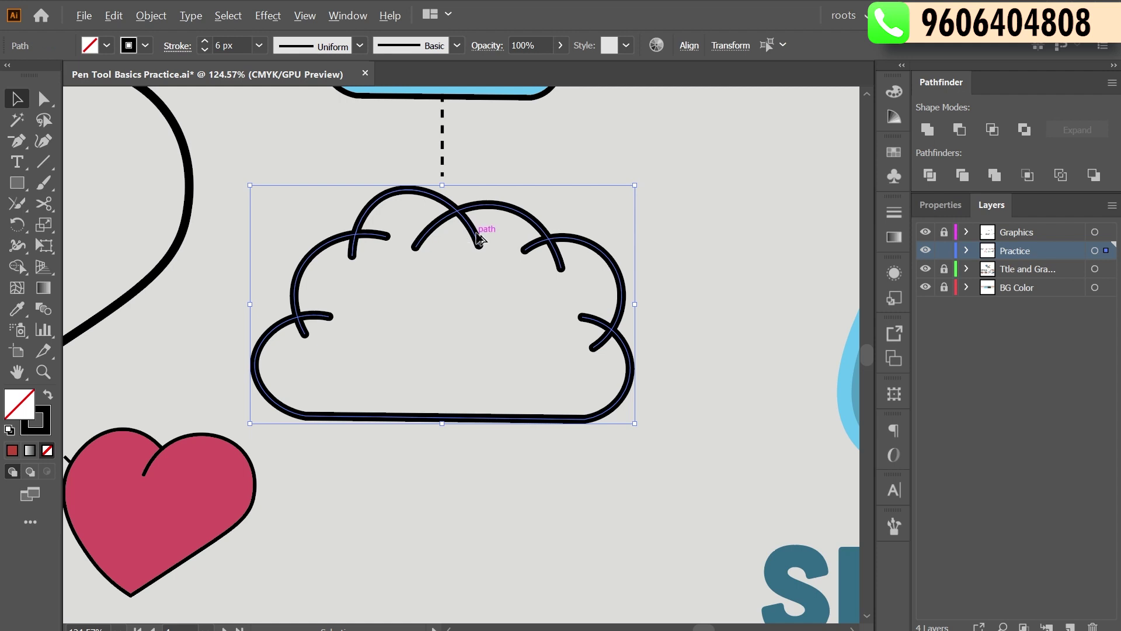
pyautogui.moveTo(478, 236); pyautogui.dragTo(662, 564)
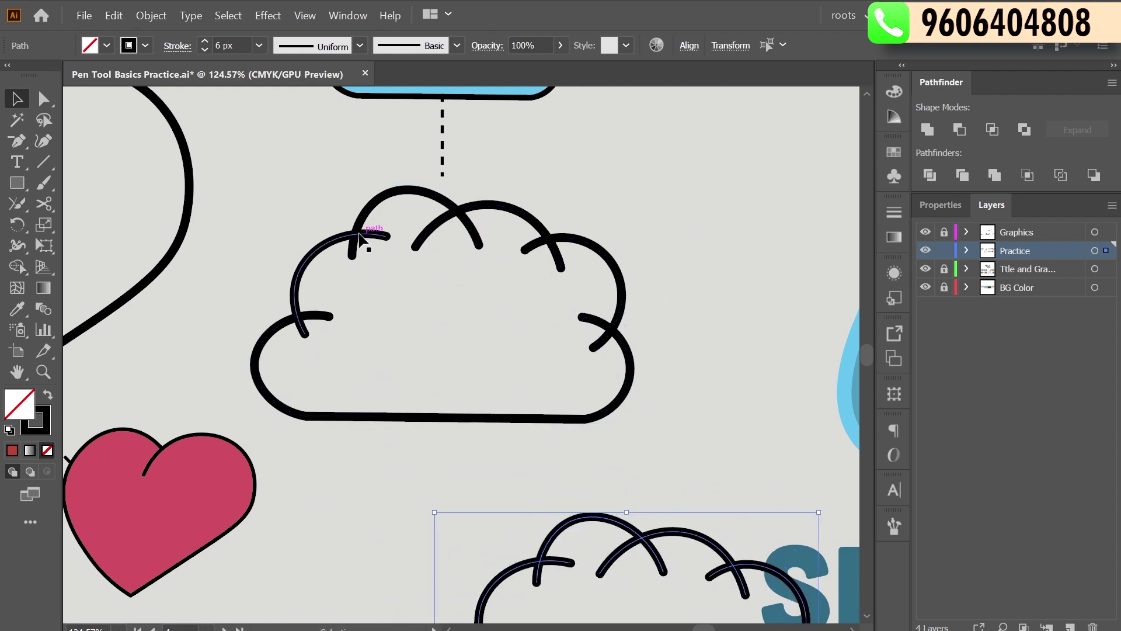
# Alt-click with Shape Builder to remove three short overlapping stroke pieces inside the original cloud
pyautogui.moveTo(388, 220); pyautogui.dragTo(416, 225)
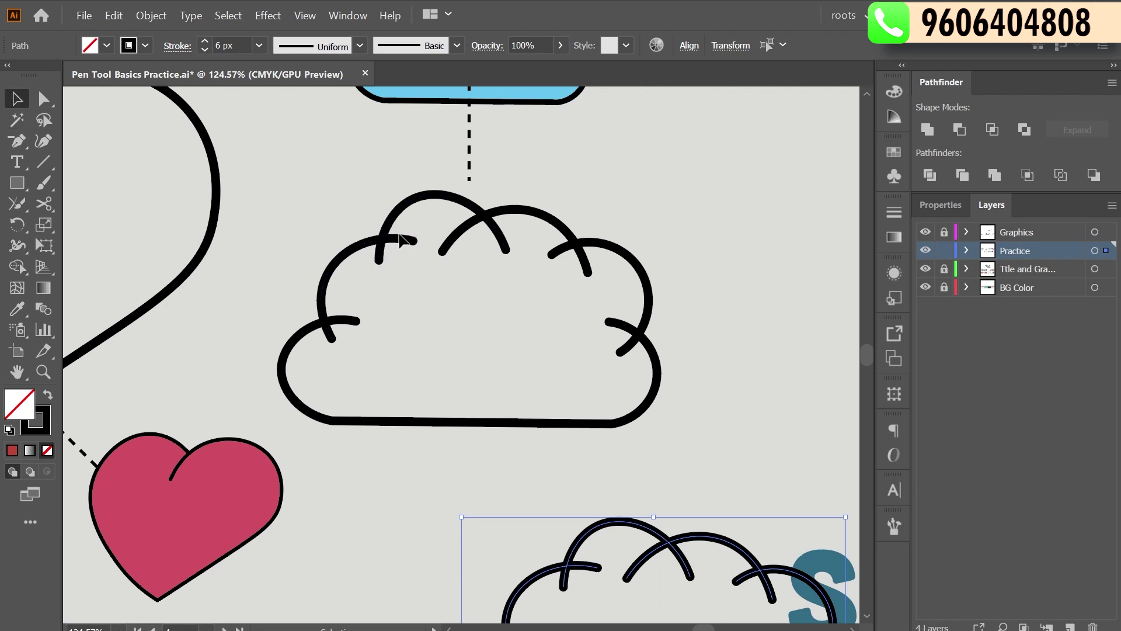
pyautogui.moveTo(243, 175); pyautogui.dragTo(713, 441)
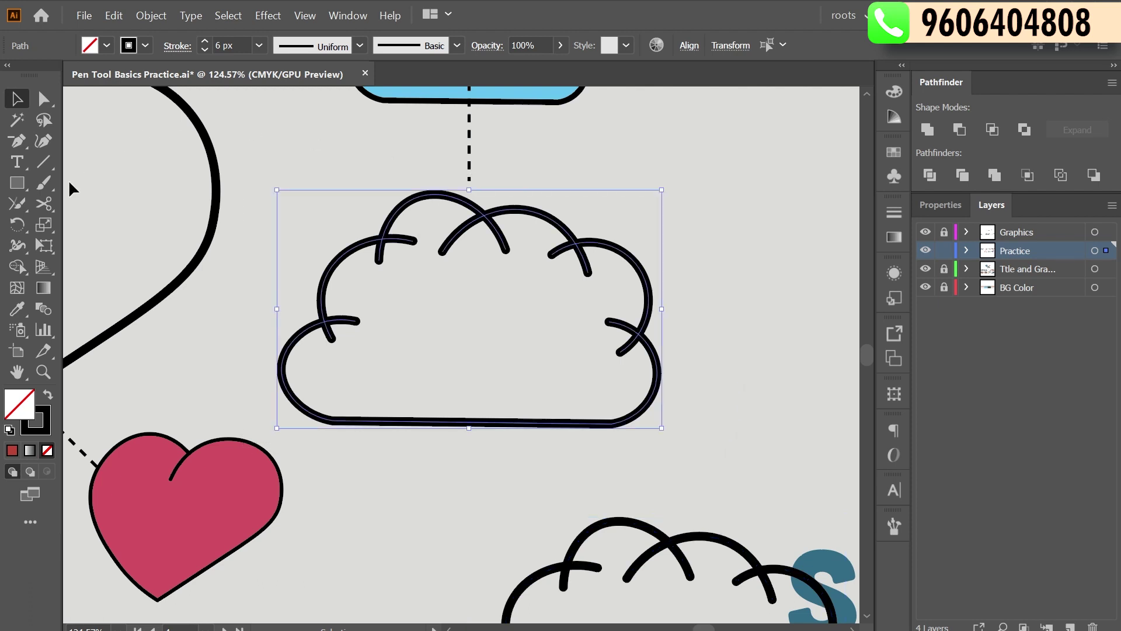
pyautogui.click(17, 267)
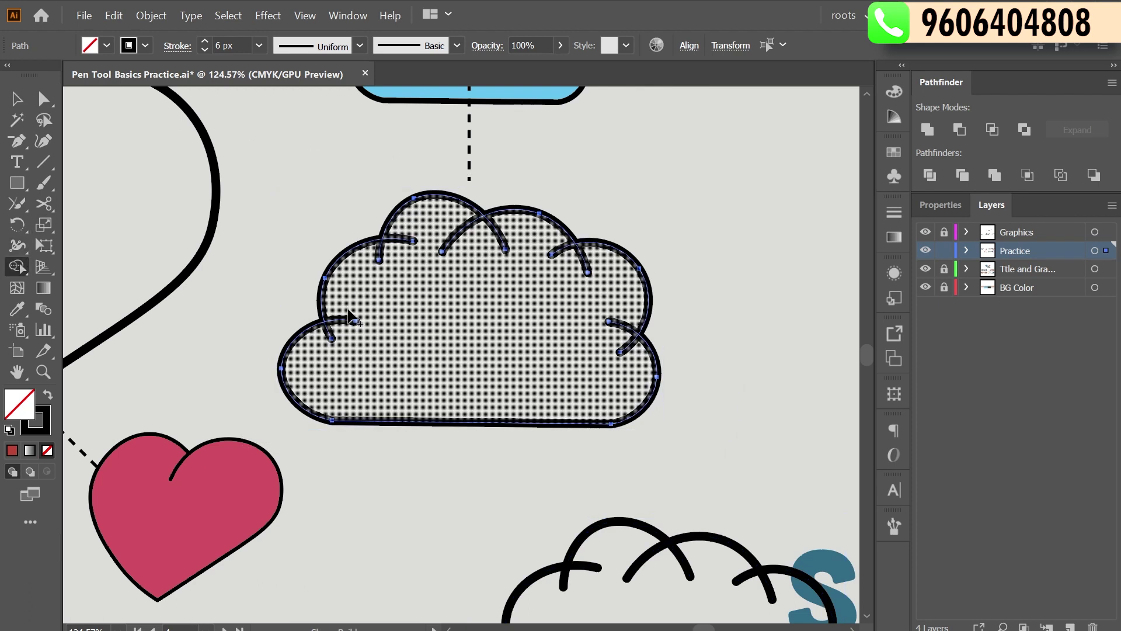
pyautogui.press('alt')
pyautogui.keyDown('alt'); pyautogui.click(346, 318); pyautogui.keyUp('alt')
pyautogui.keyDown('alt'); pyautogui.click(391, 239); pyautogui.keyUp('alt')
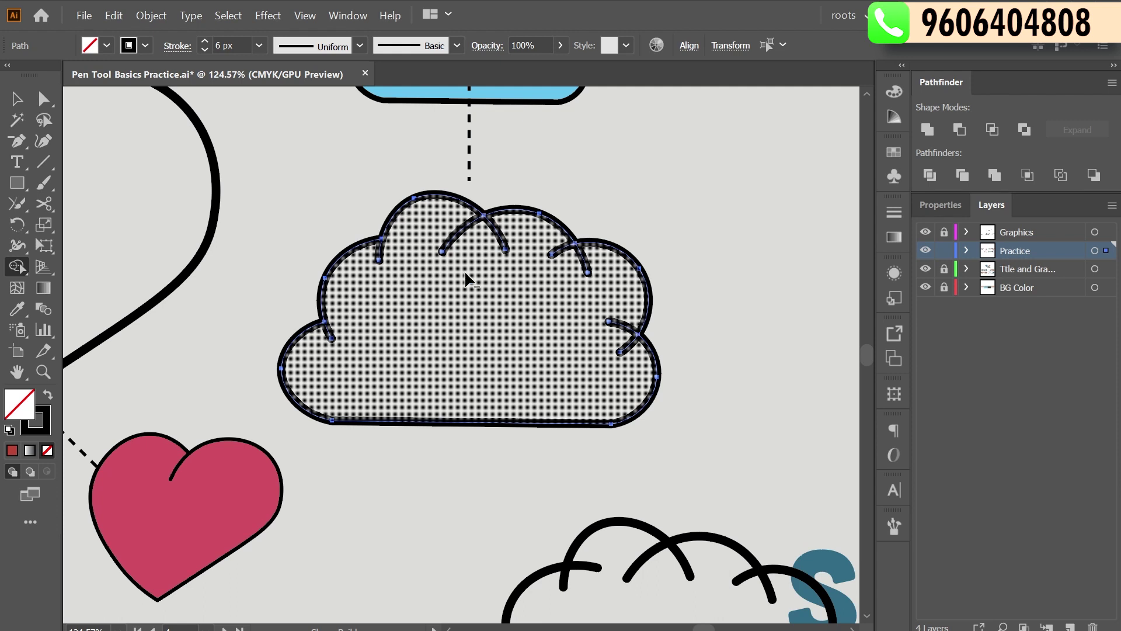
pyautogui.keyDown('alt'); pyautogui.click(492, 244); pyautogui.keyUp('alt')
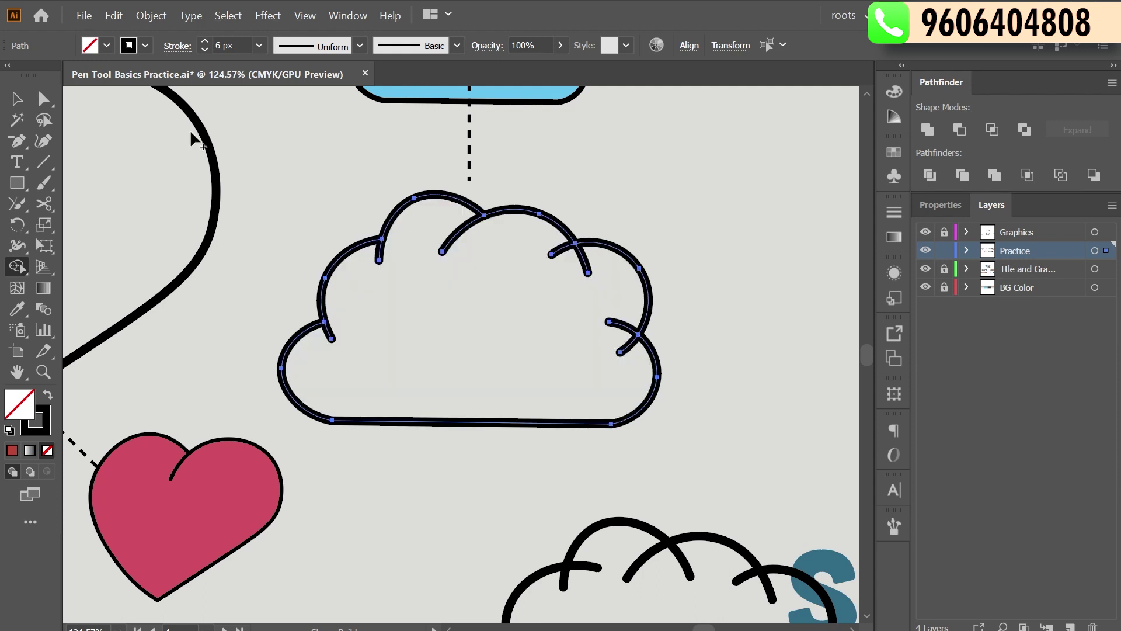
pyautogui.click(17, 98)
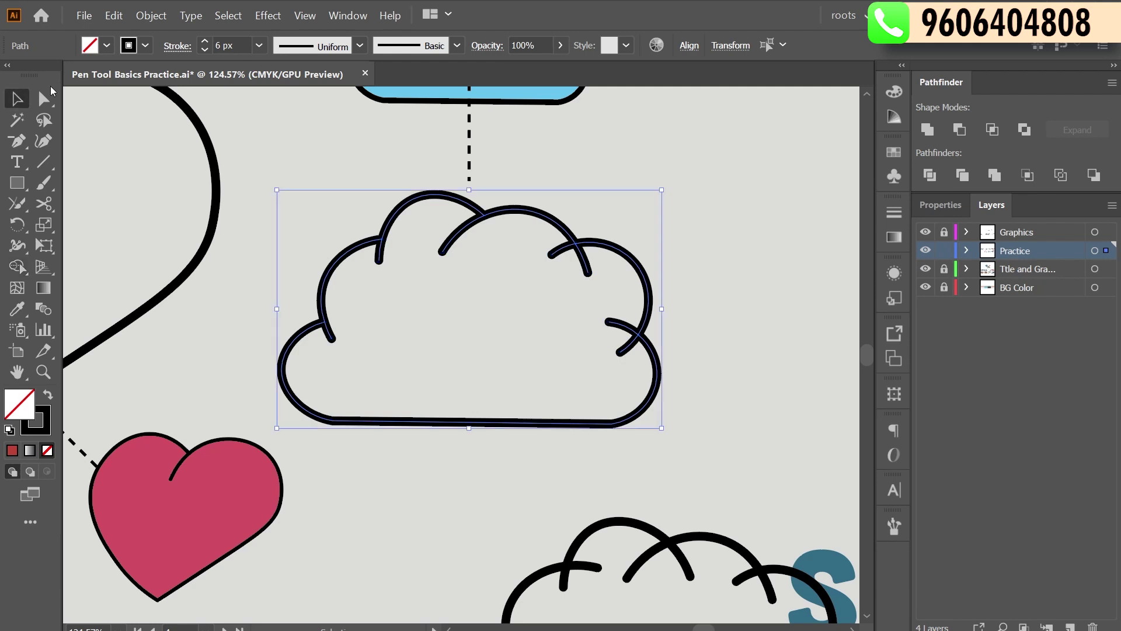
pyautogui.click(687, 242)
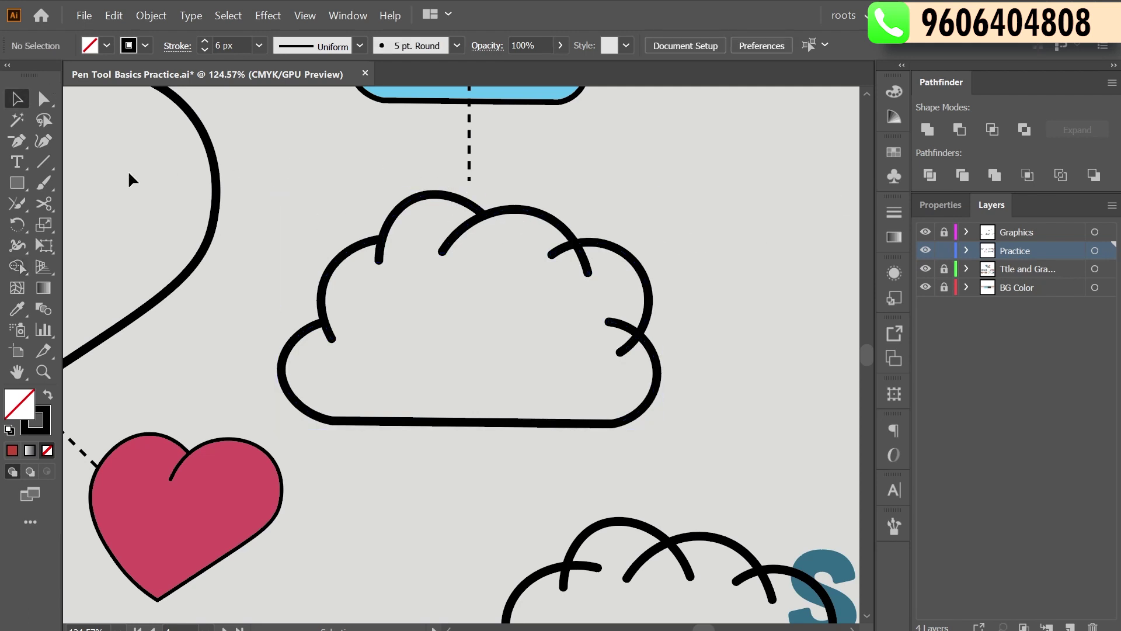
# Cut the cloud path at its right anchor with Scissors and delete the small cut piece
pyautogui.click(48, 208)
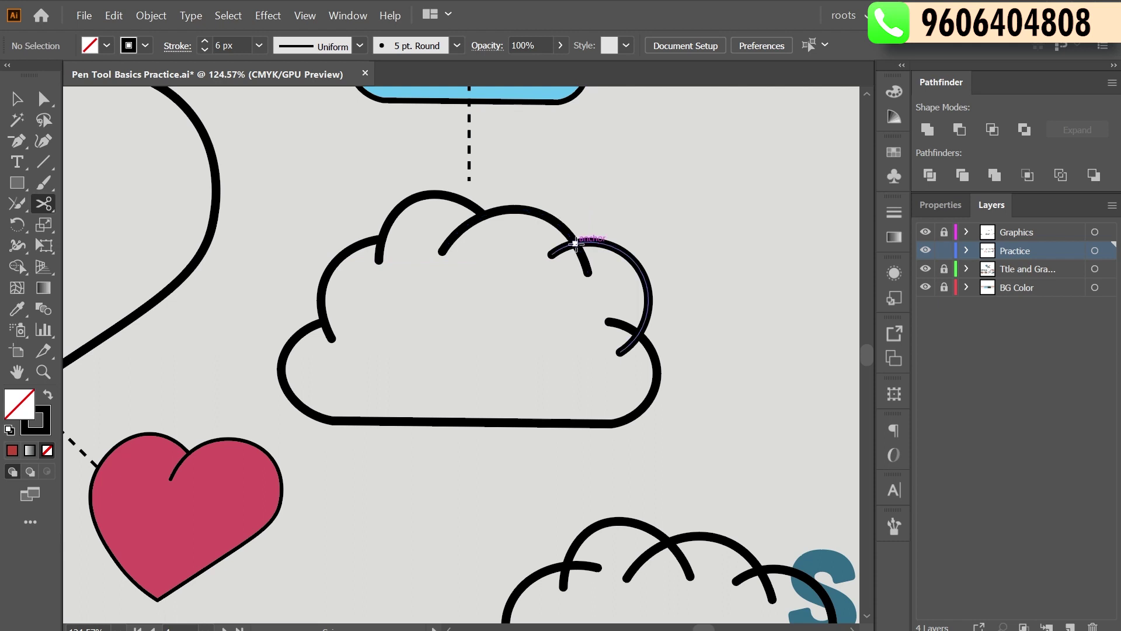
pyautogui.click(576, 243)
pyautogui.click(17, 101)
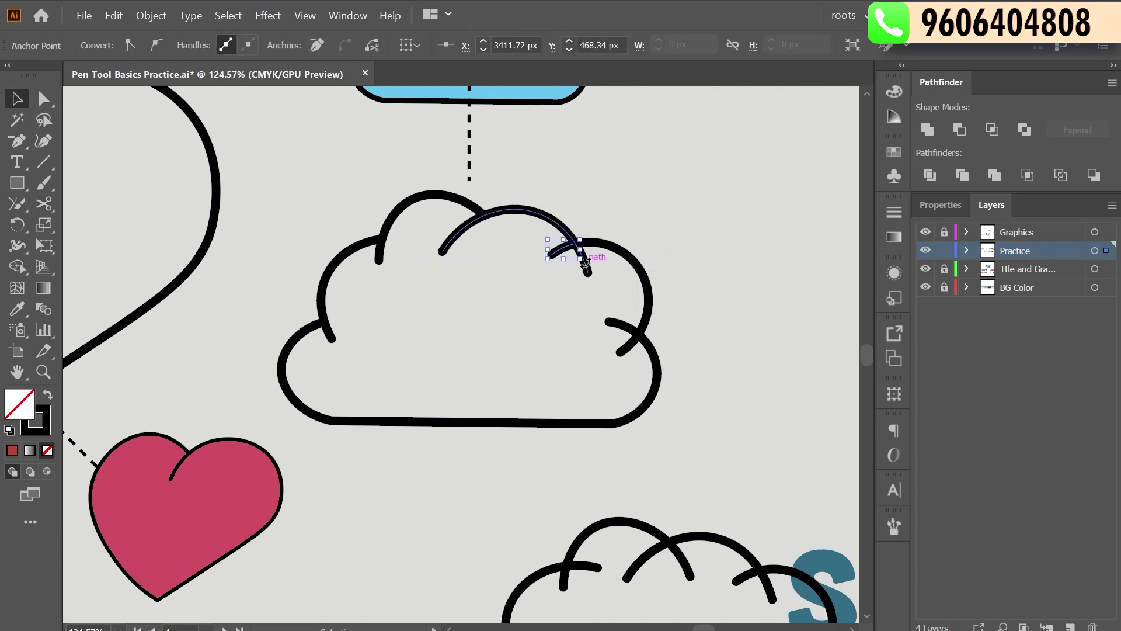
pyautogui.click(564, 251)
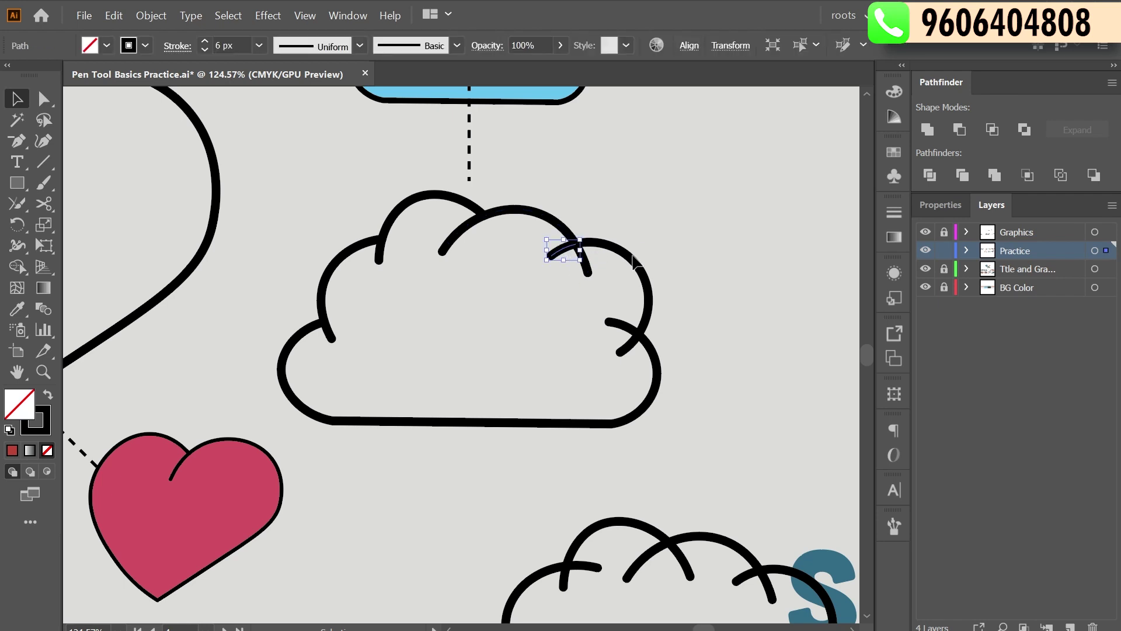
pyautogui.press('Delete')
pyautogui.scroll(-1, 637, 298)
pyautogui.hscroll(1, 637, 298)
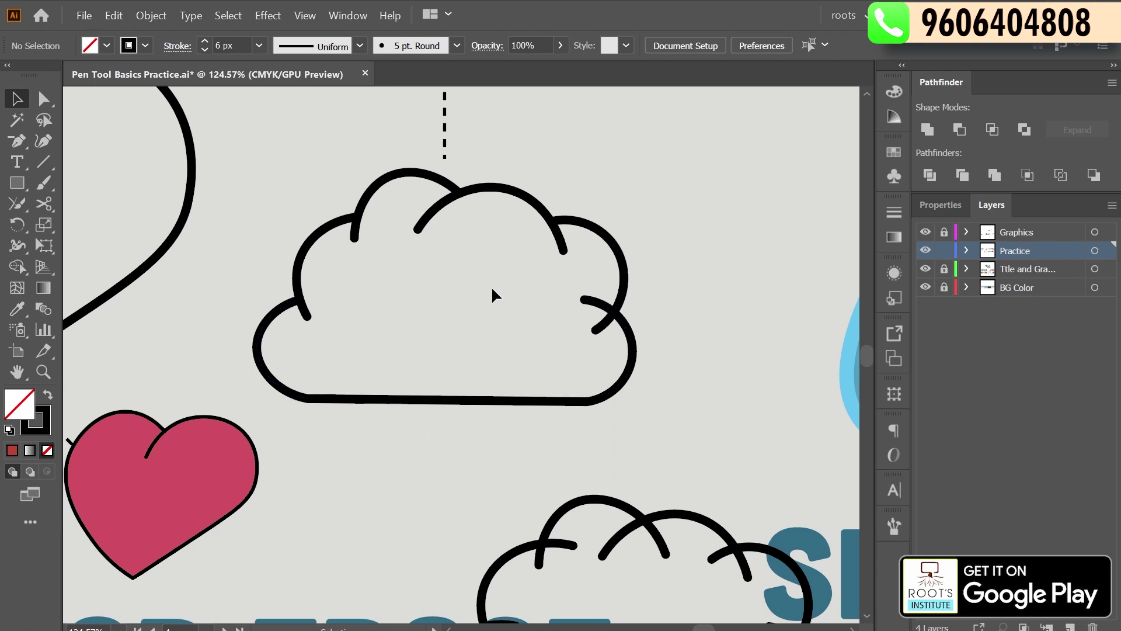
# Cut the cloud outline at the right-side anchor, delete the small segment, then restore it with undo
pyautogui.click(43, 203)
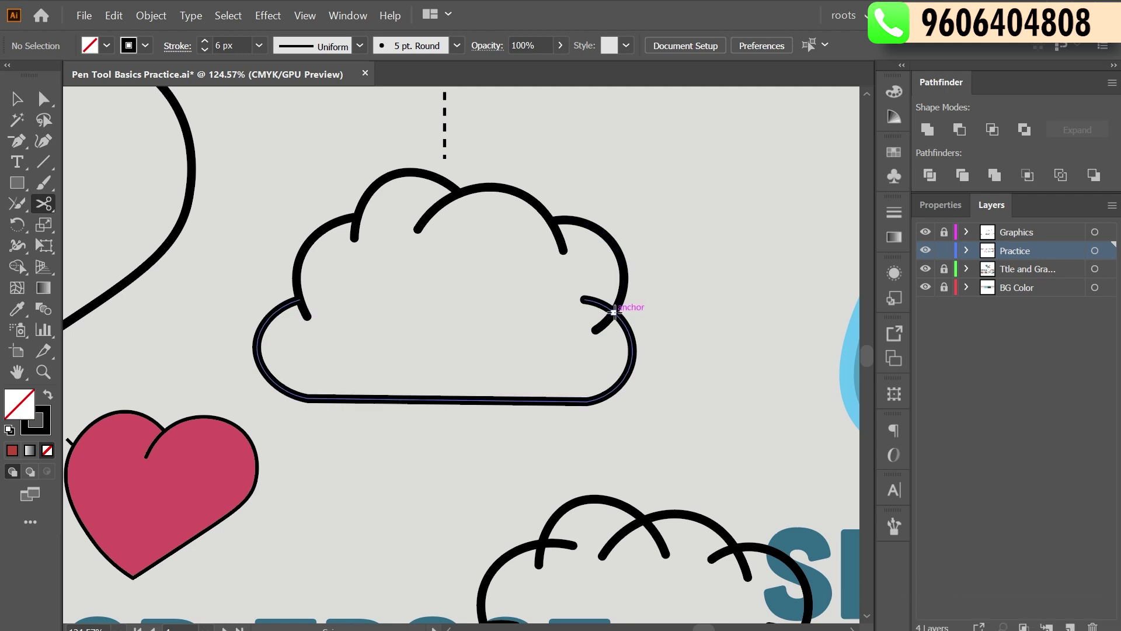
pyautogui.click(615, 312)
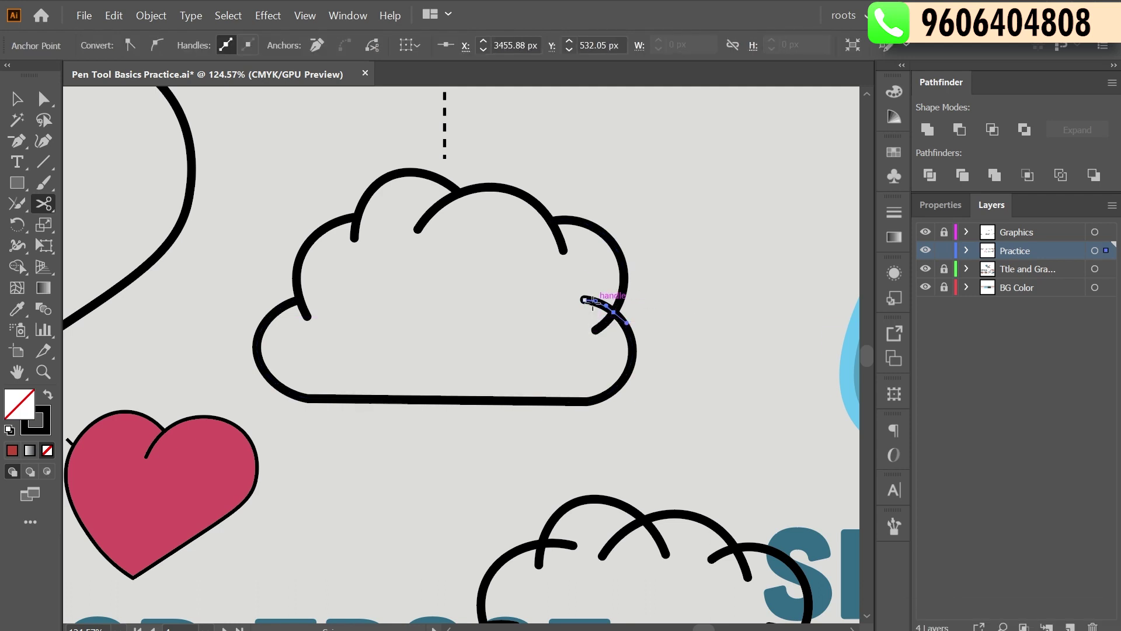
pyautogui.press('v')
pyautogui.click(603, 292)
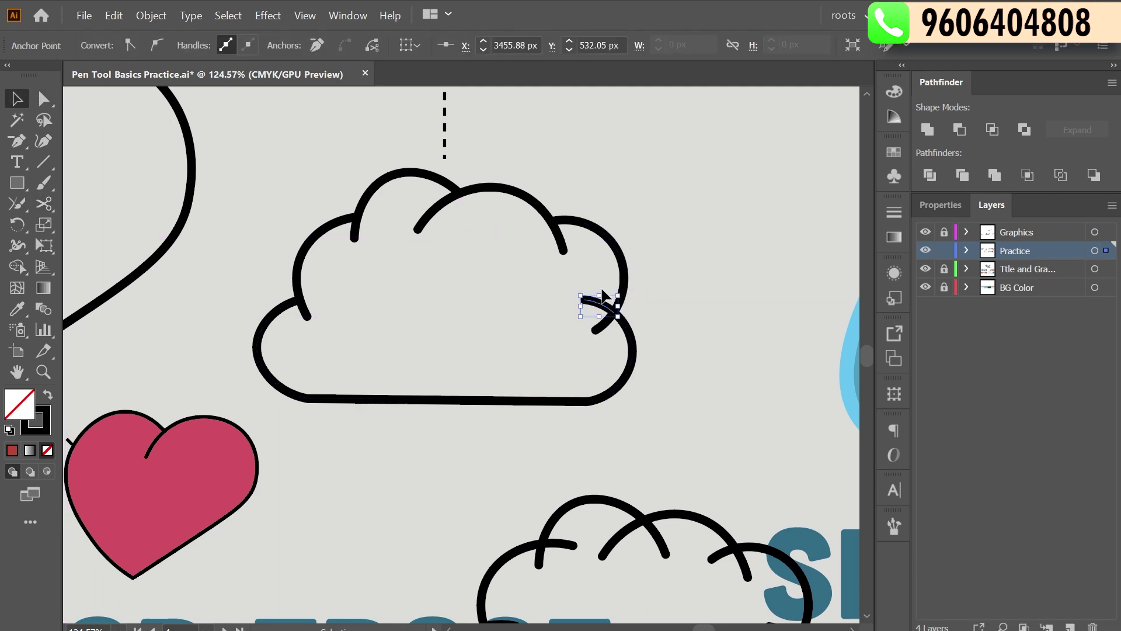
pyautogui.press('Delete')
pyautogui.hotkey('ctrl', 'z')
pyautogui.click(668, 310)
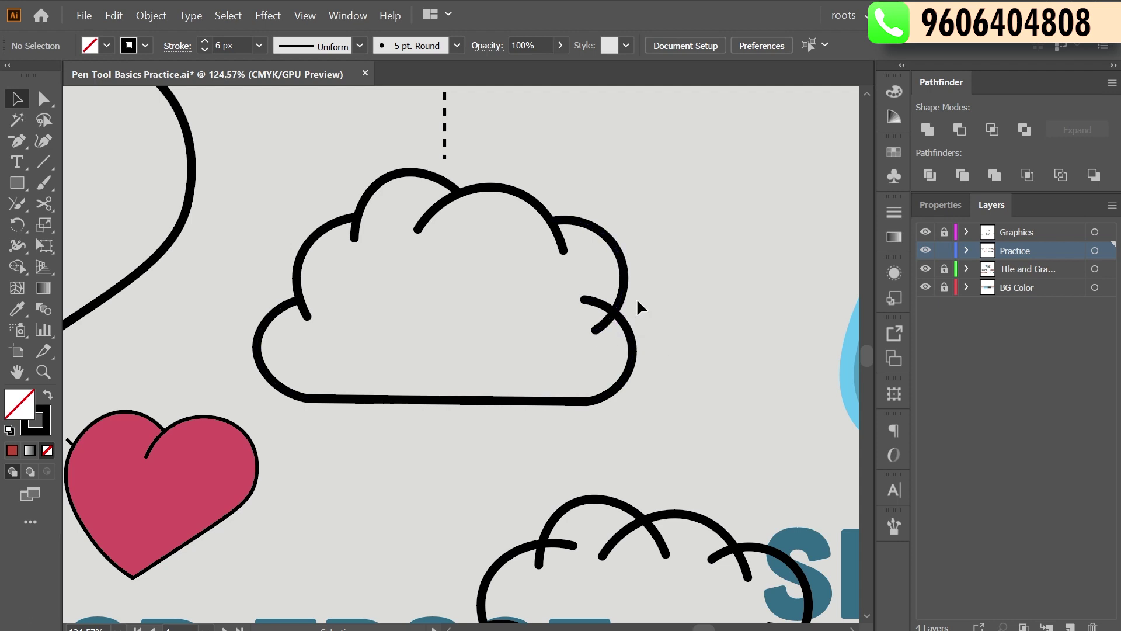
pyautogui.click(42, 370)
# Zoom in and cut the cloud path at the right junction anchor, deleting then restoring the segment
pyautogui.moveTo(488, 338); pyautogui.dragTo(601, 259)
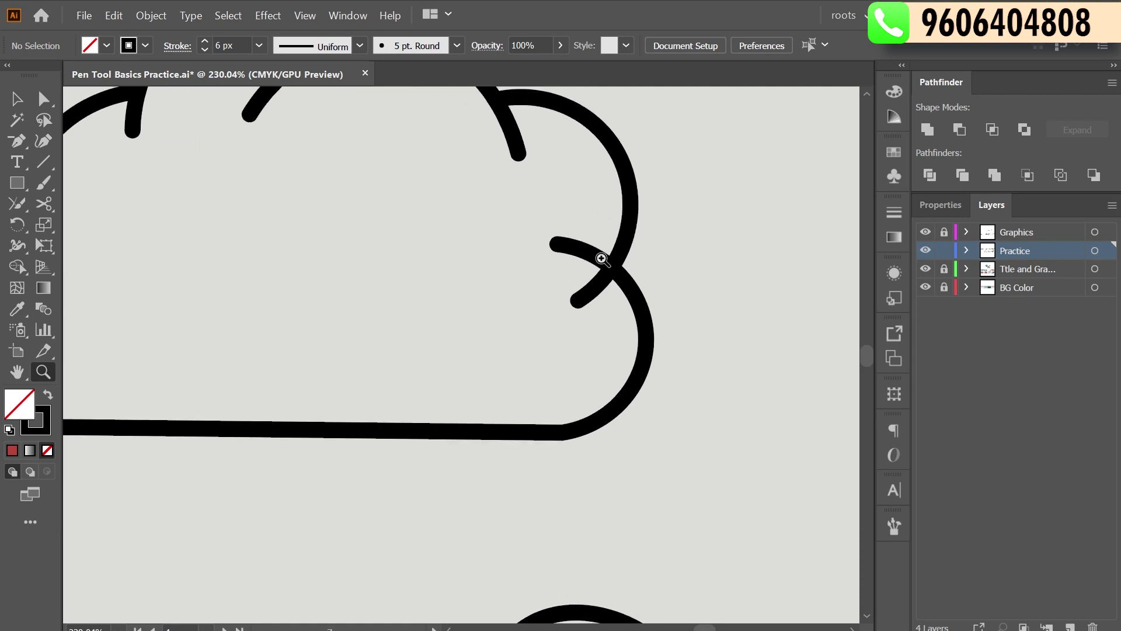
pyautogui.click(49, 206)
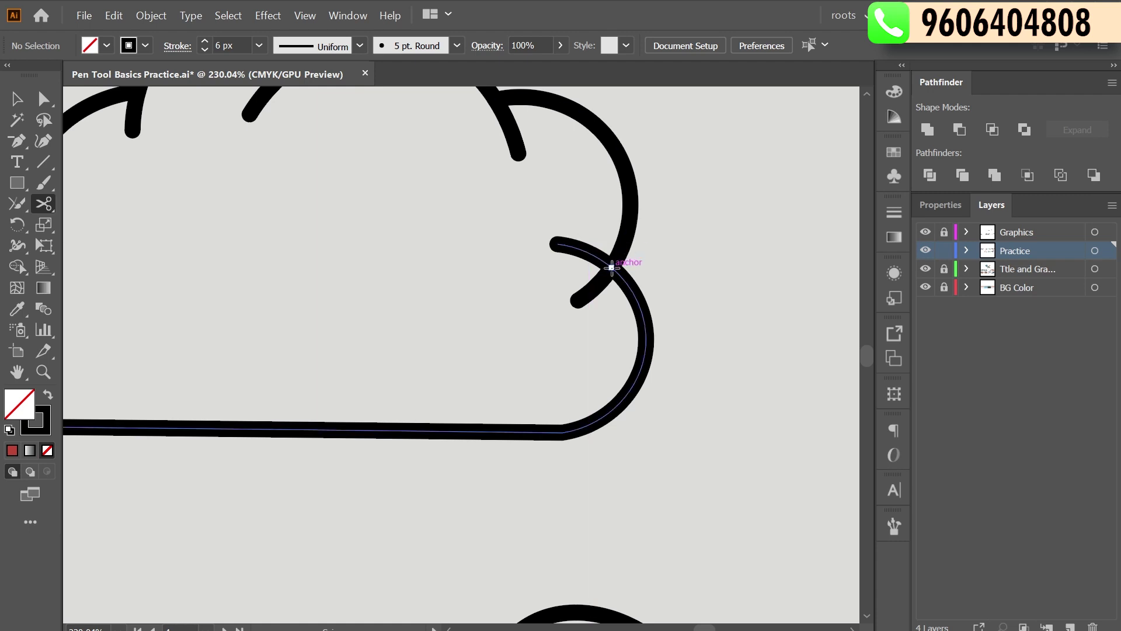
pyautogui.click(611, 267)
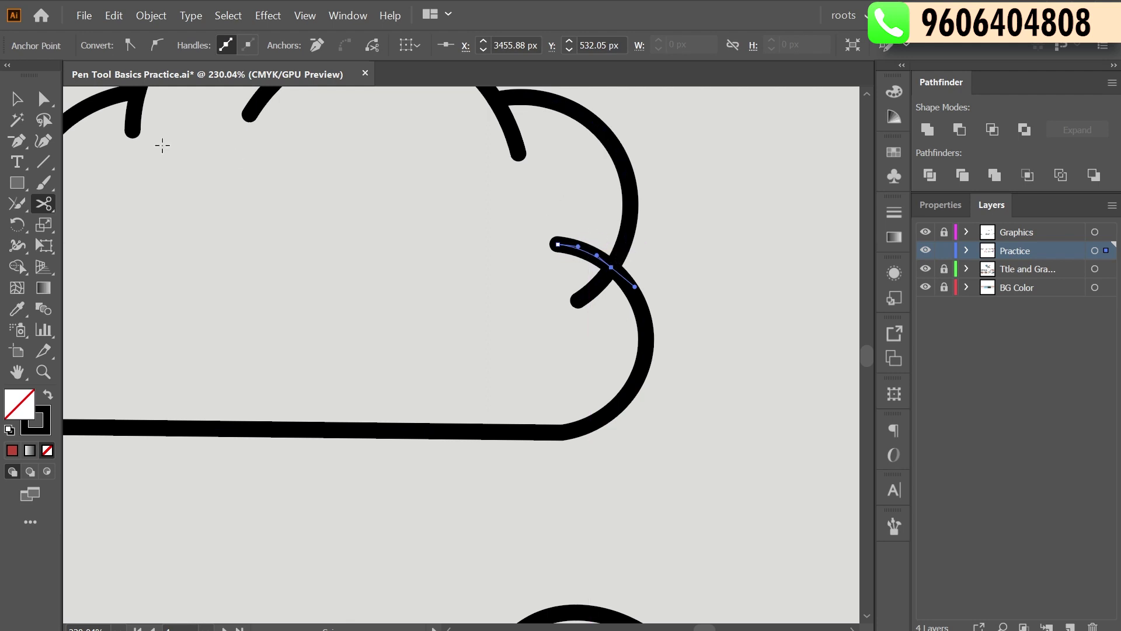
pyautogui.click(16, 99)
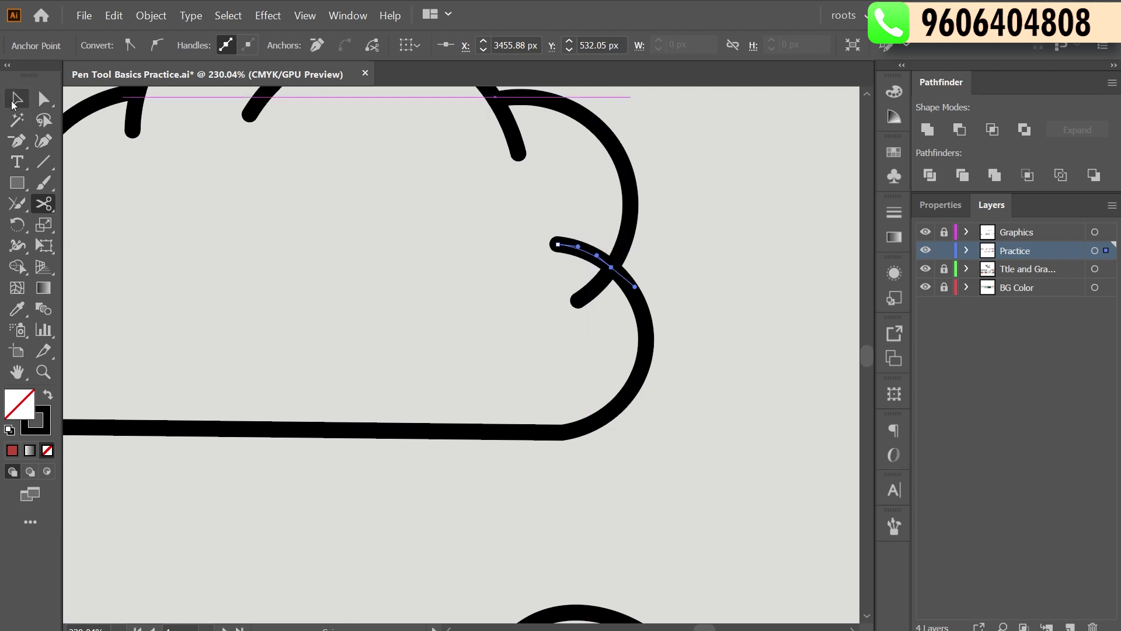
pyautogui.press('Delete')
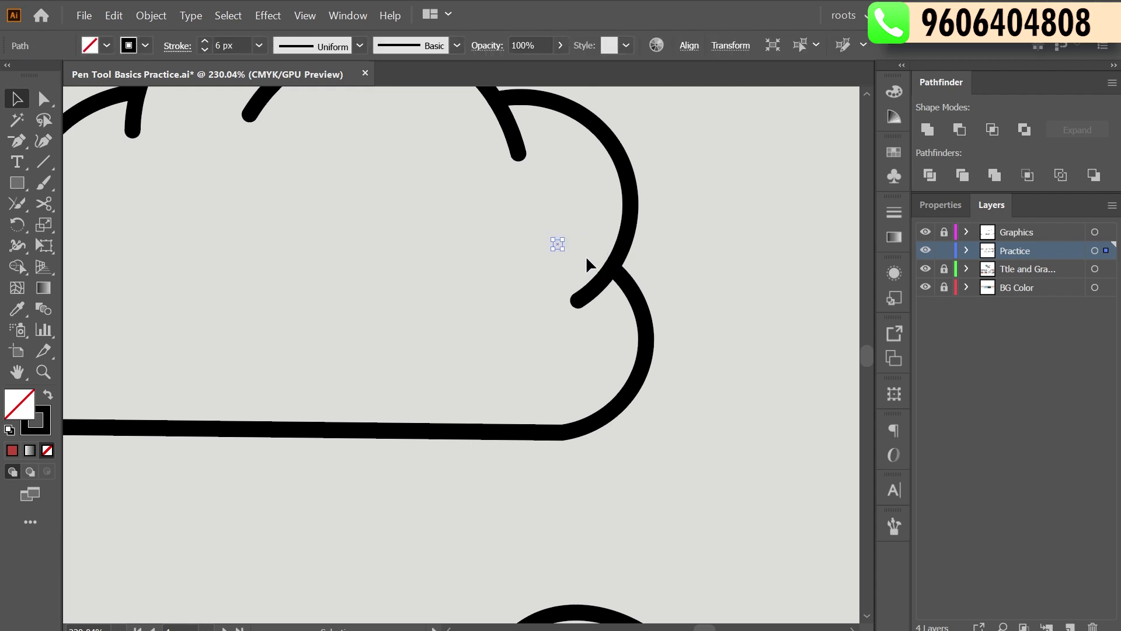
pyautogui.hotkey('ctrl', 'z')
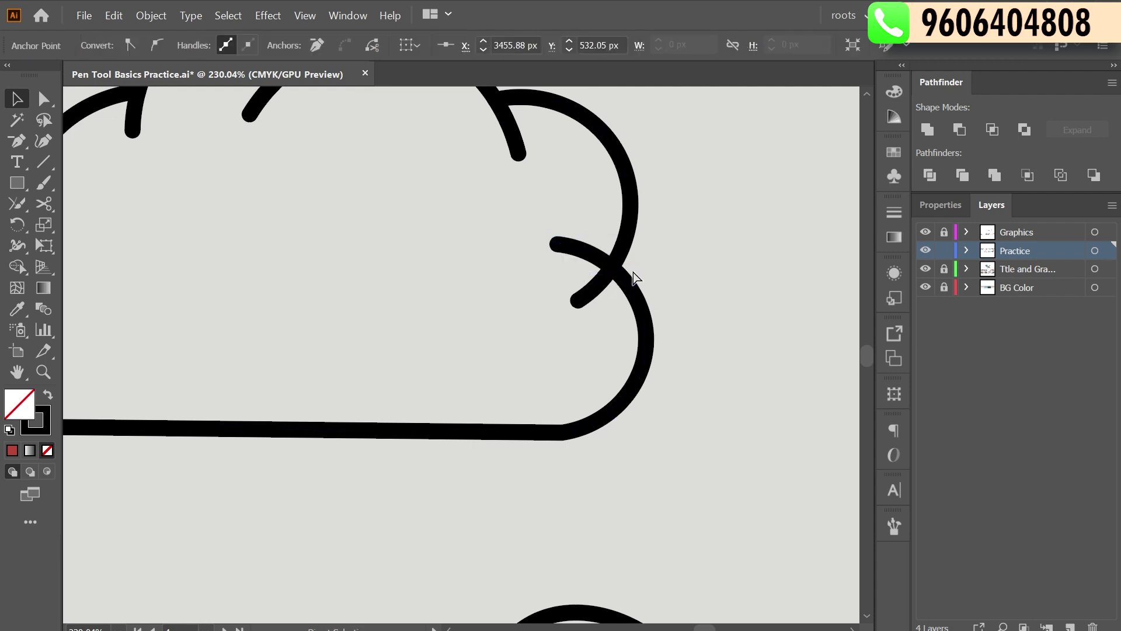
pyautogui.click(609, 284)
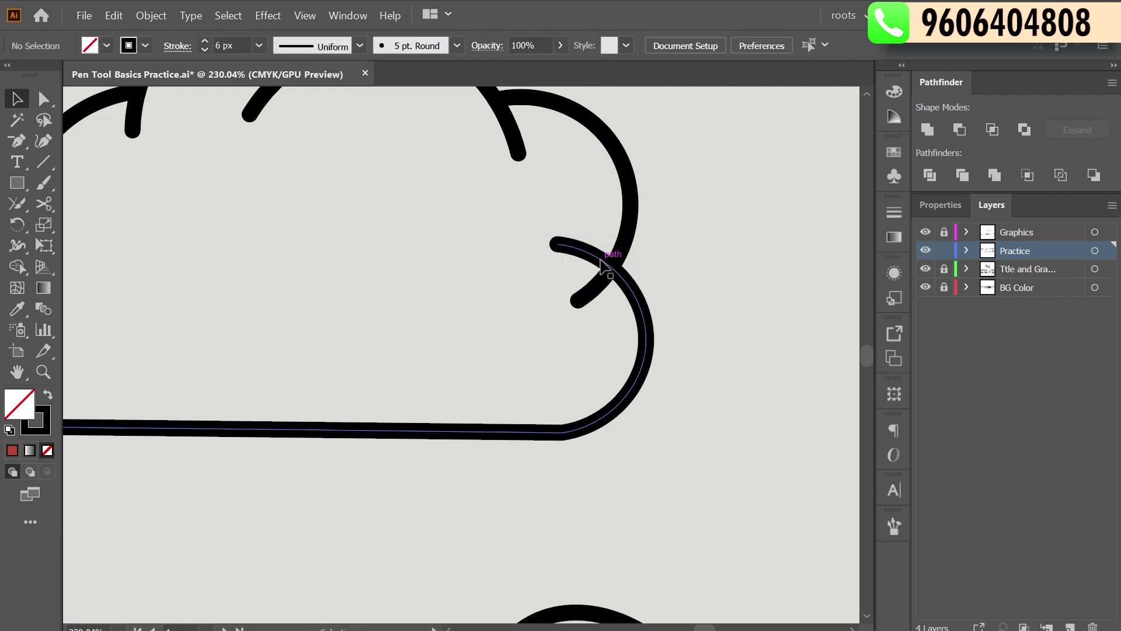
# Cut the upper arc at the junction and delete the short crossing stub below it
pyautogui.click(44, 203)
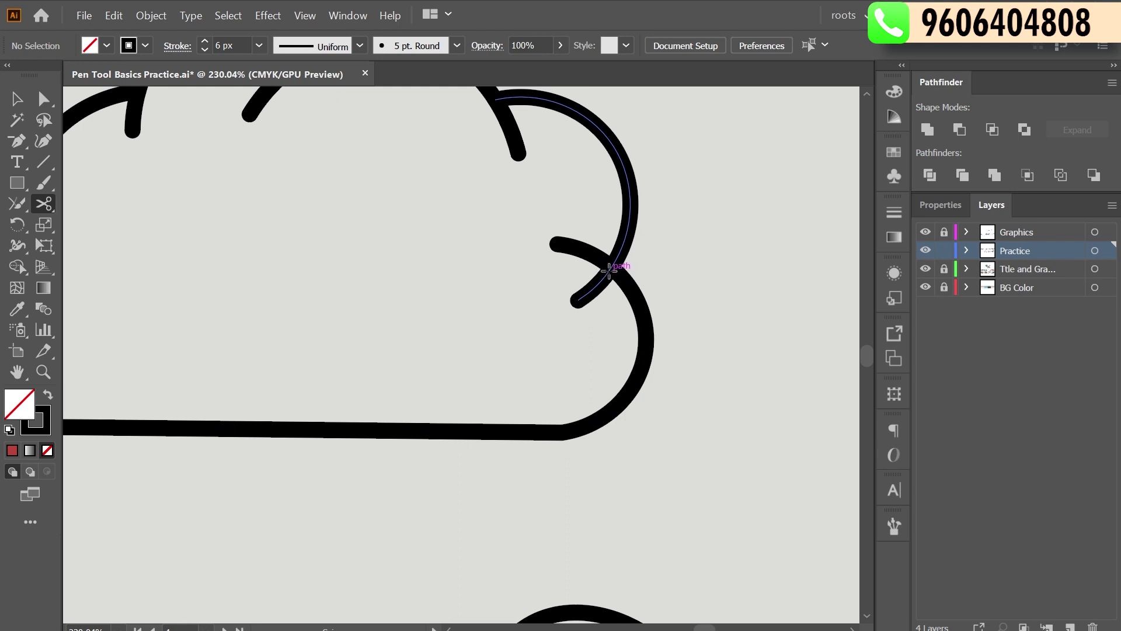
pyautogui.click(610, 269)
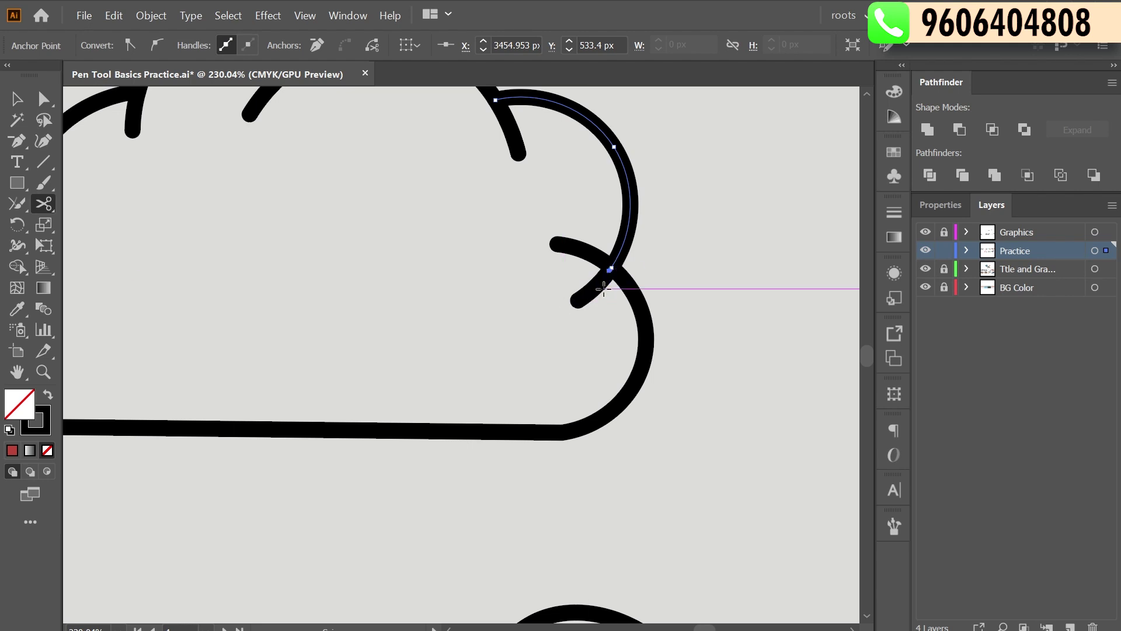
pyautogui.click(589, 334)
pyautogui.click(599, 287)
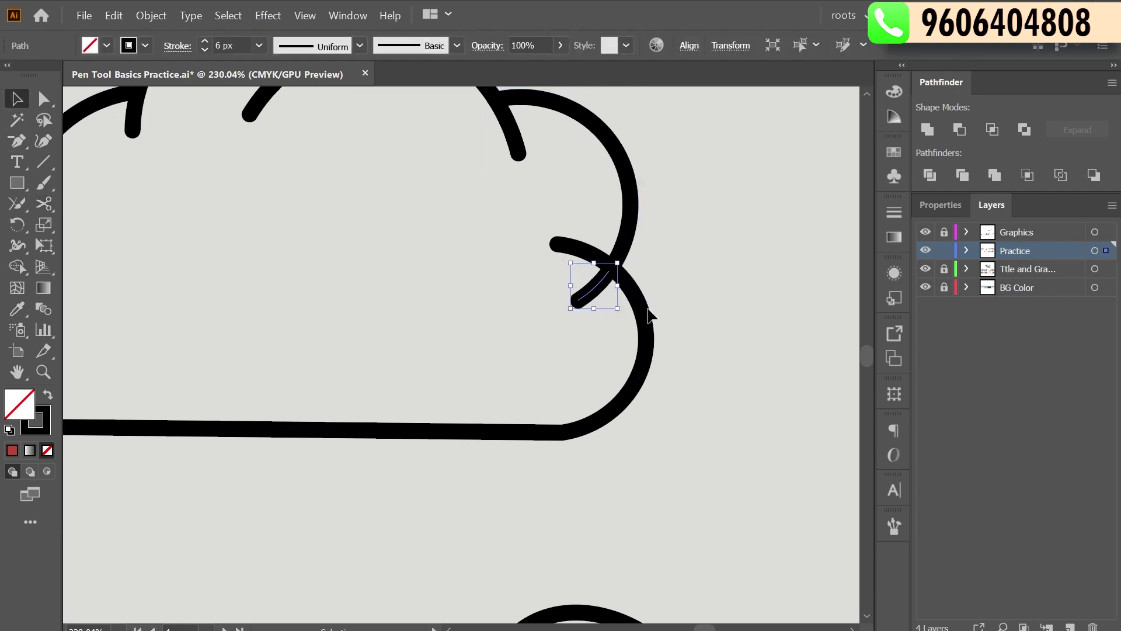
pyautogui.press('Delete')
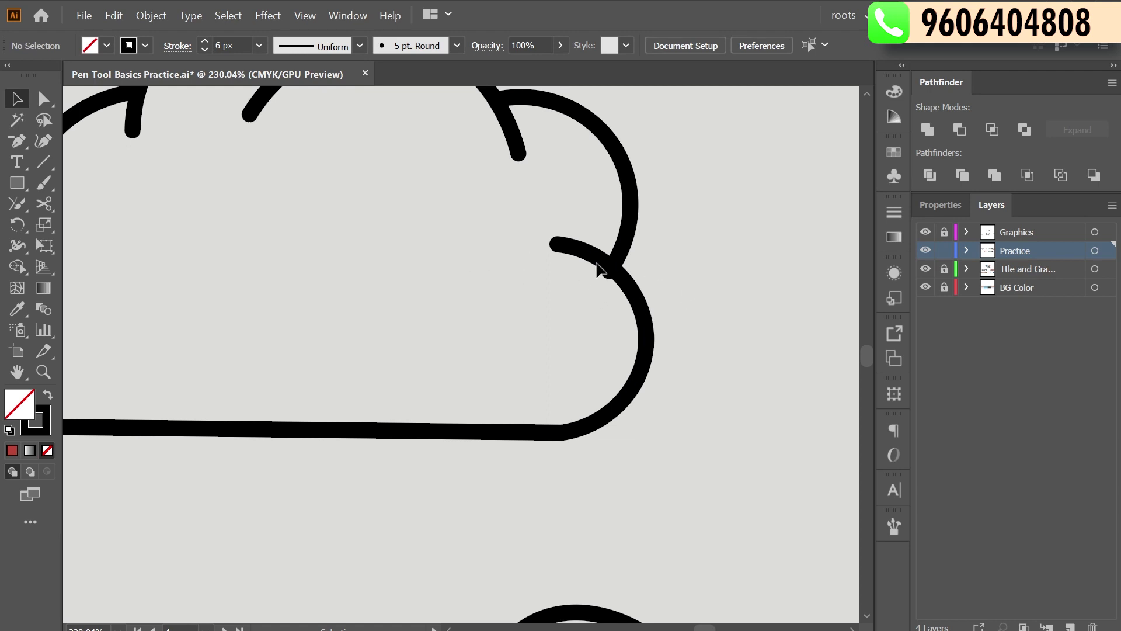
# Nudge the junction anchor into place with Direct Selection, open Stroke settings, and fit the artboard
pyautogui.click(42, 371)
pyautogui.click(568, 270)
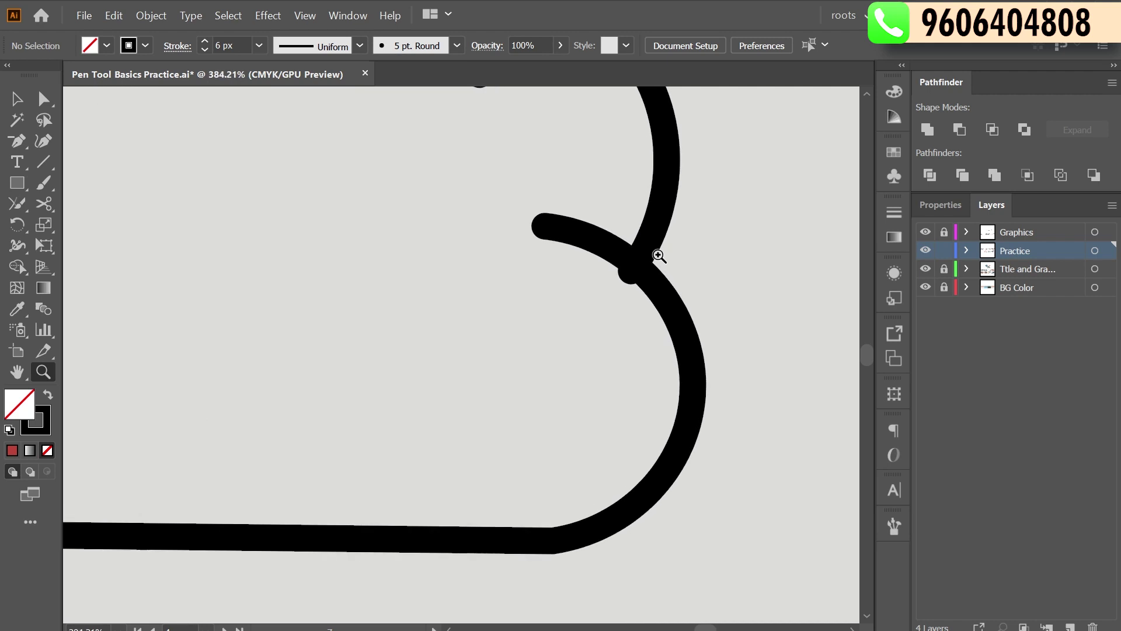
pyautogui.click(44, 99)
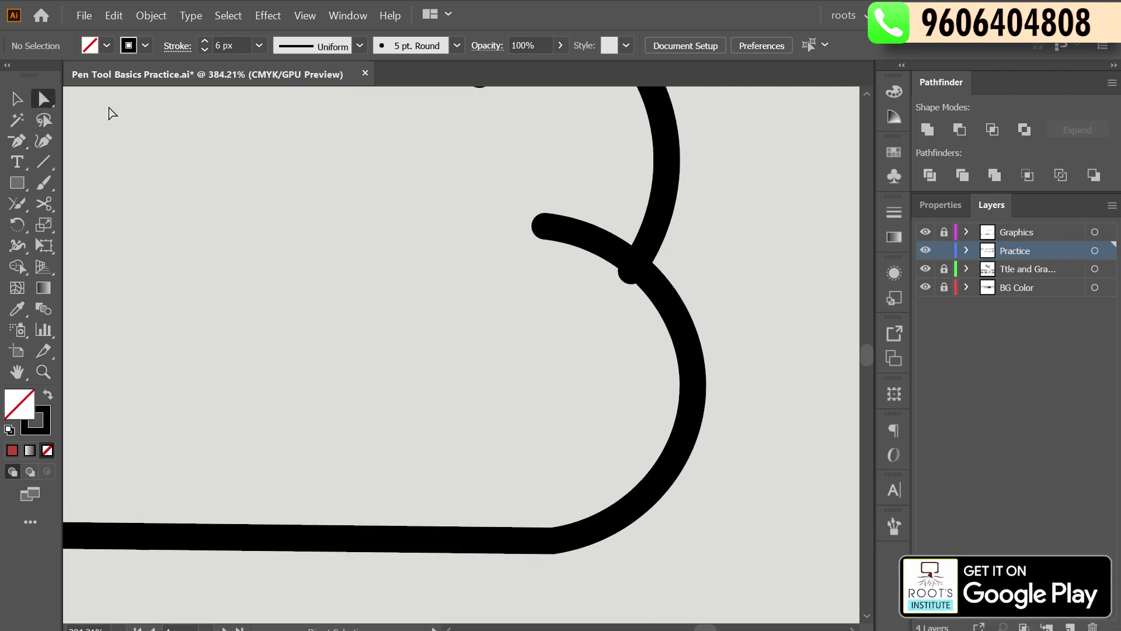
pyautogui.click(633, 269)
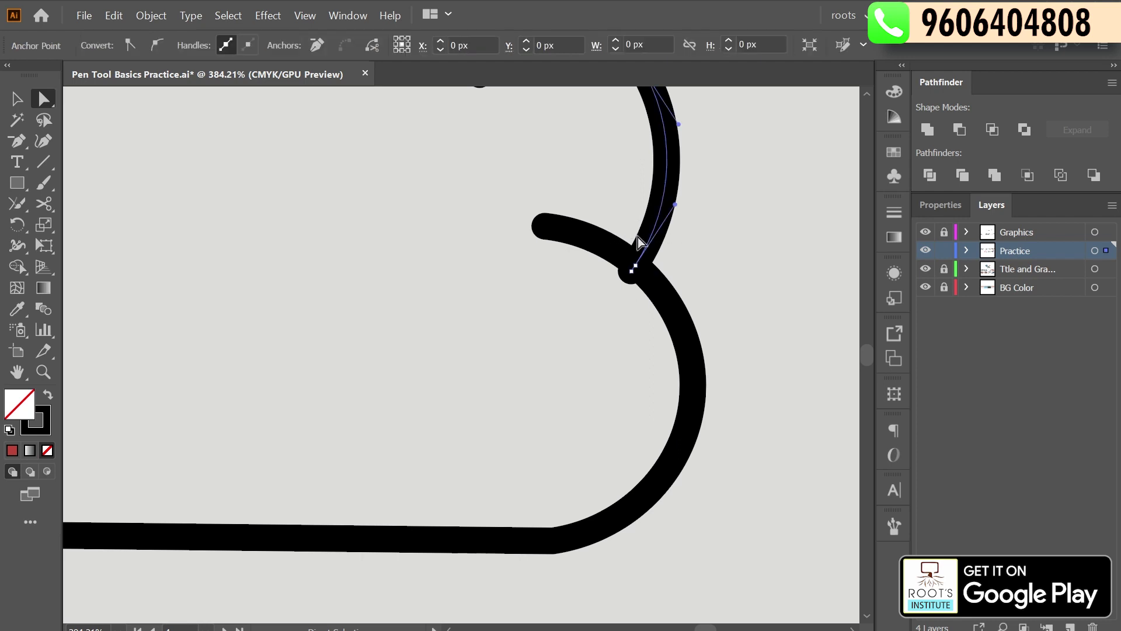
pyautogui.keyDown('shift'); pyautogui.click(632, 273); pyautogui.keyUp('shift')
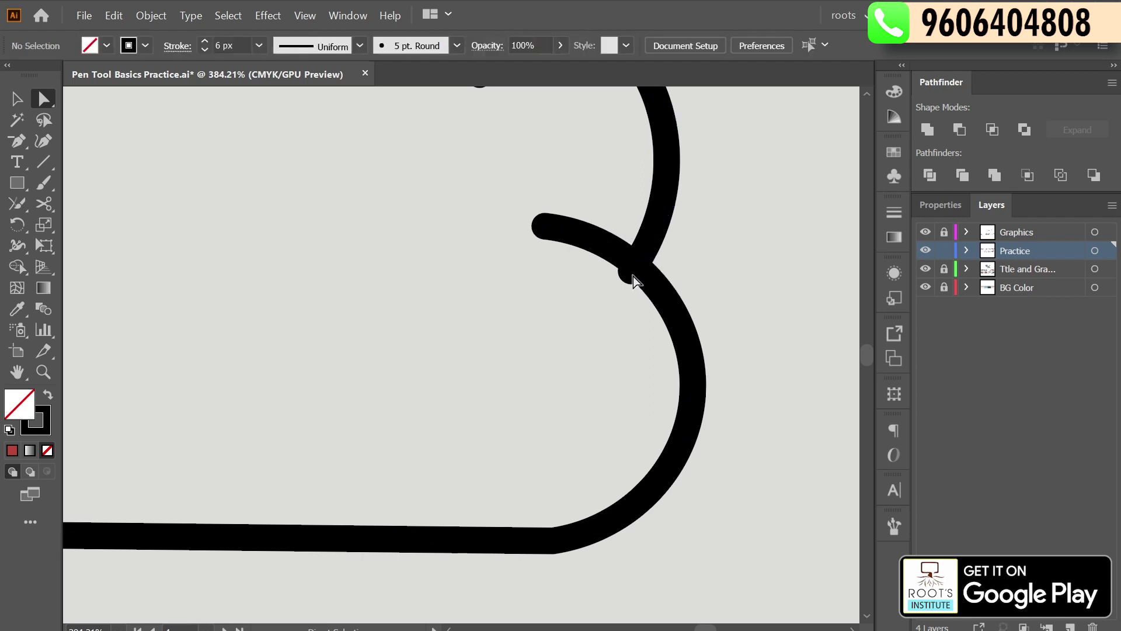
pyautogui.moveTo(632, 272); pyautogui.dragTo(634, 270)
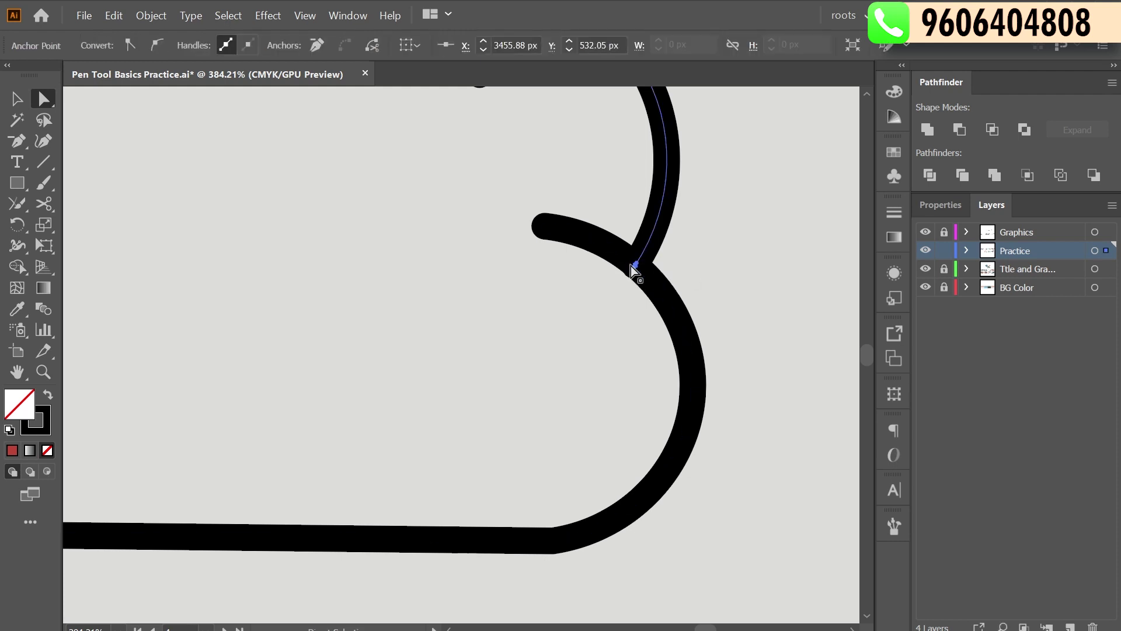
pyautogui.click(650, 261)
pyautogui.hotkey('ctrl', 'F10')
pyautogui.click(643, 250)
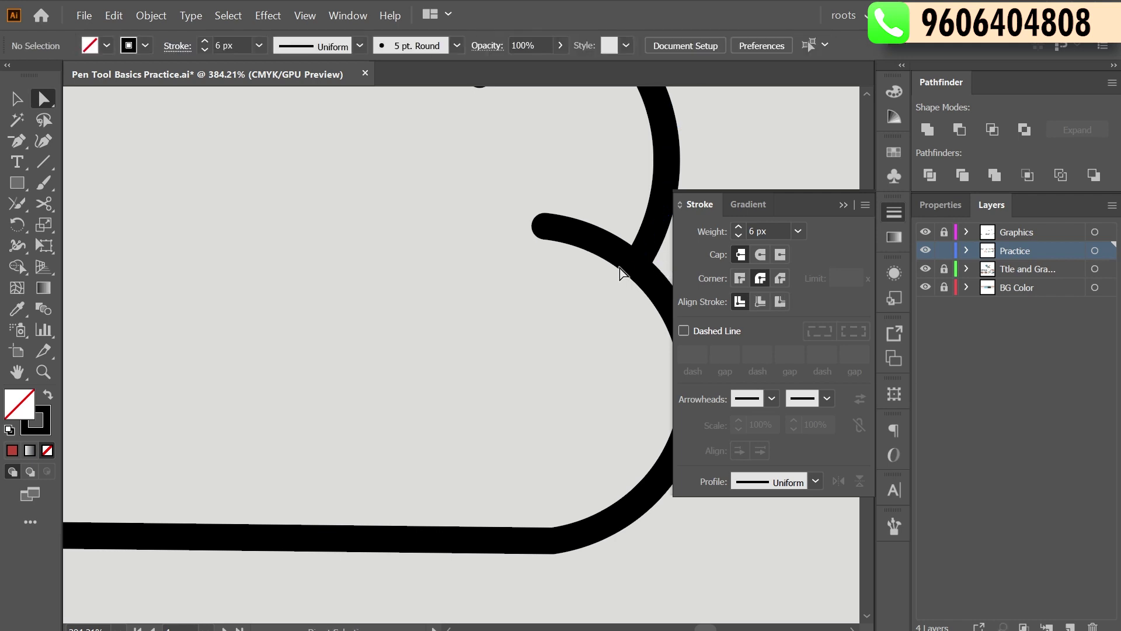
pyautogui.hotkey('ctrl', '0')
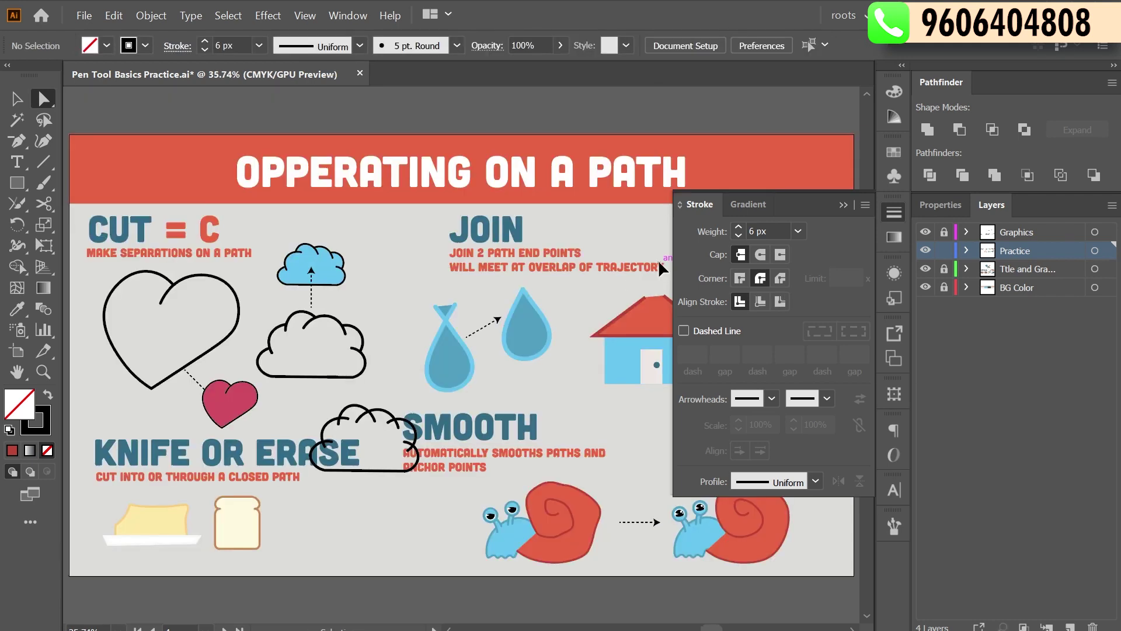
# Drag the overlapping-arc cloud up beside the JOIN heading and zoom in close on it
pyautogui.moveTo(415, 394); pyautogui.dragTo(515, 296)
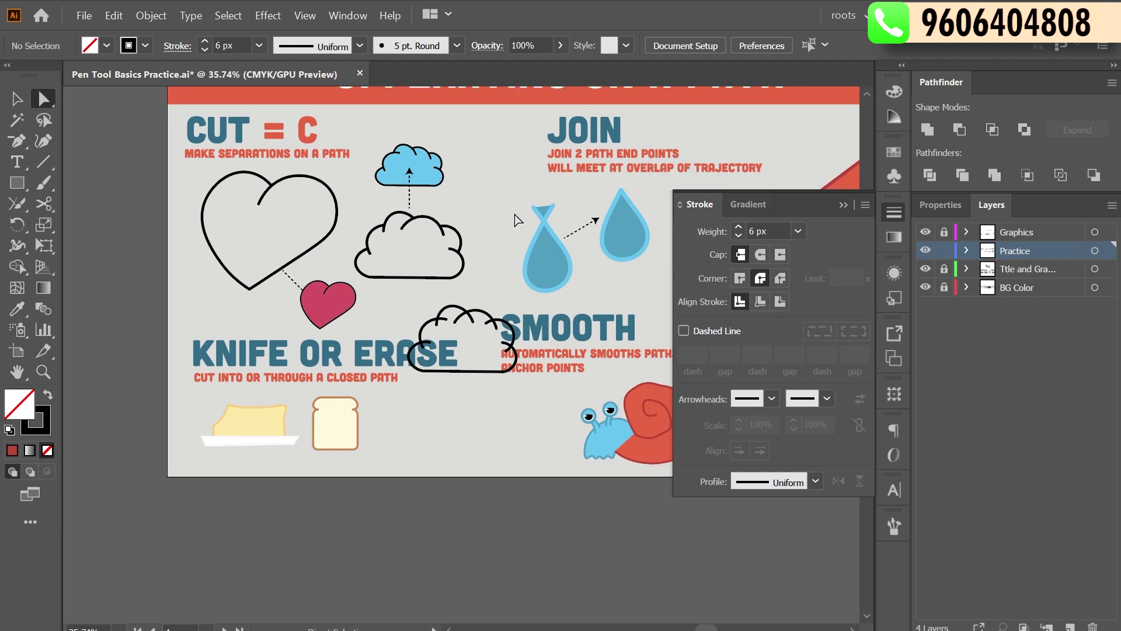
pyautogui.click(476, 318)
pyautogui.moveTo(476, 318); pyautogui.dragTo(516, 142)
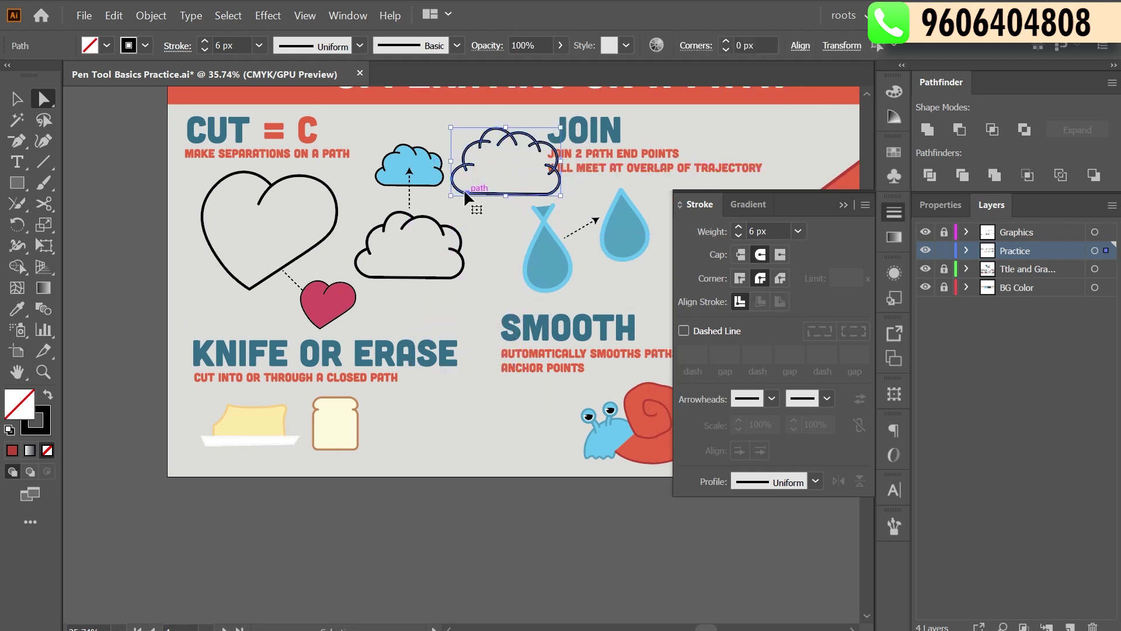
pyautogui.press('z')
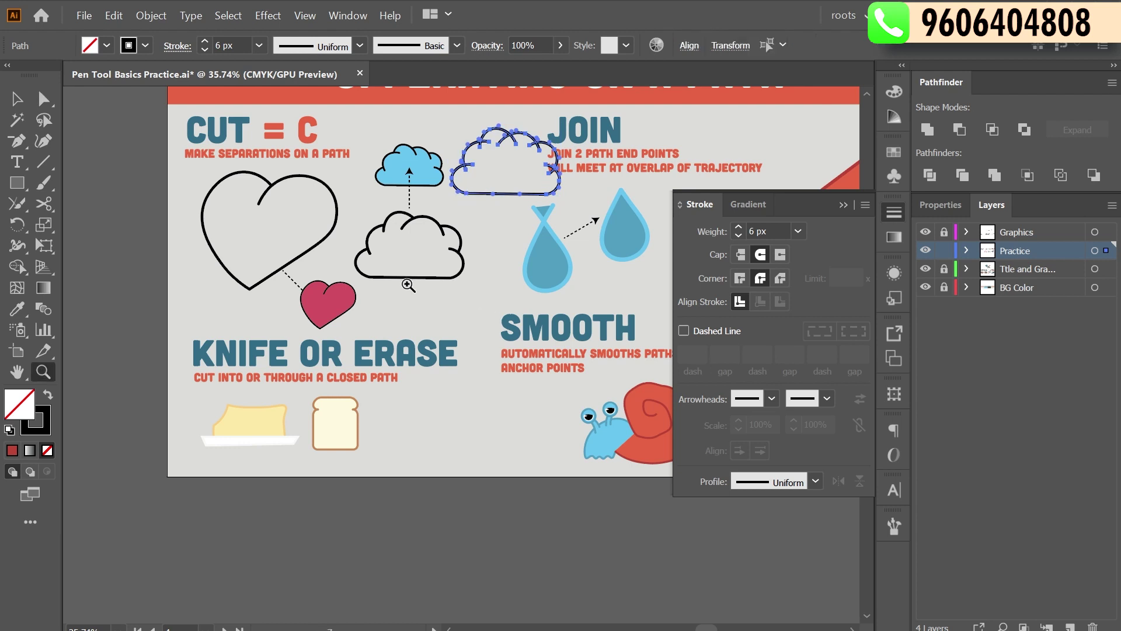
pyautogui.moveTo(529, 163); pyautogui.dragTo(463, 338)
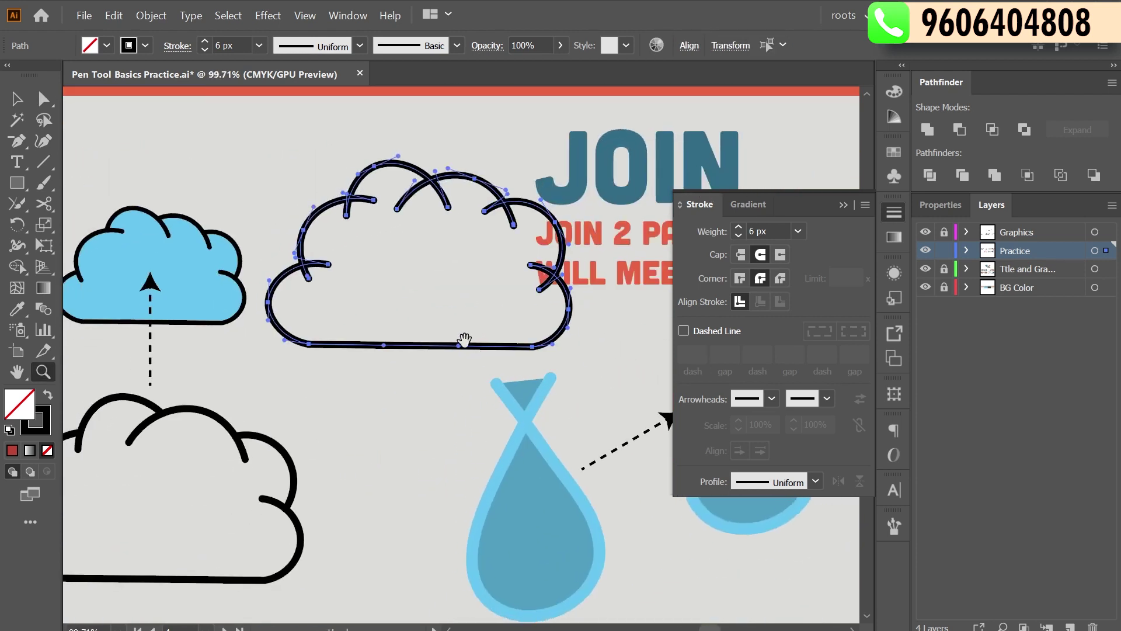
pyautogui.click(409, 265)
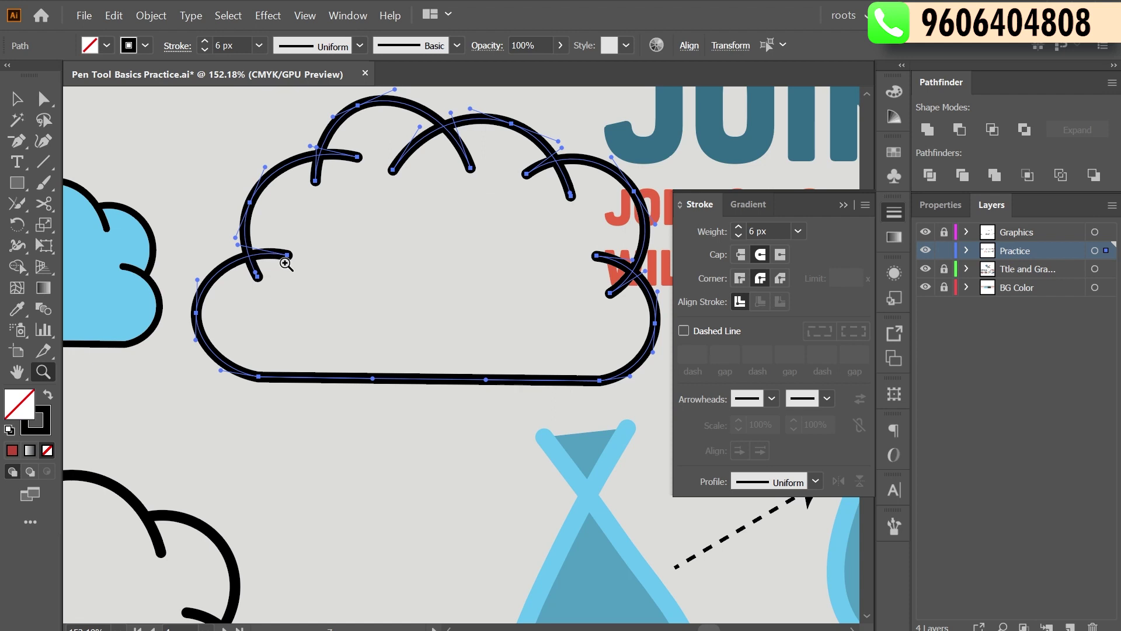
pyautogui.press('v')
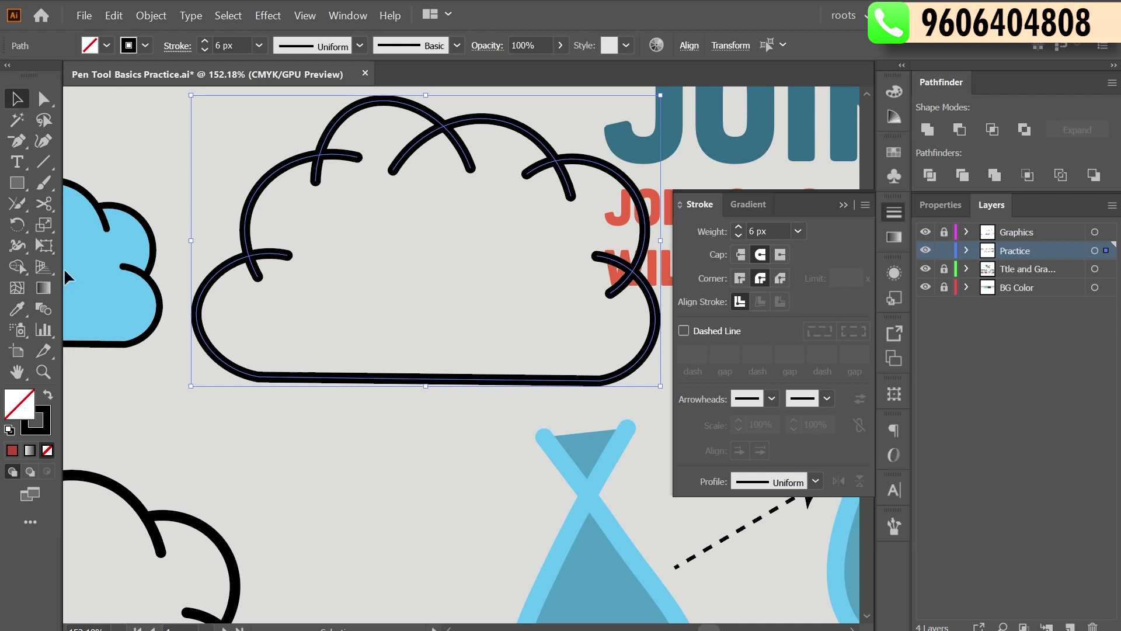
# Join the overlapping arc ends at the cloud's left and upper-left bumps with the Join tool
pyautogui.rightClick(17, 203)
pyautogui.click(86, 289)
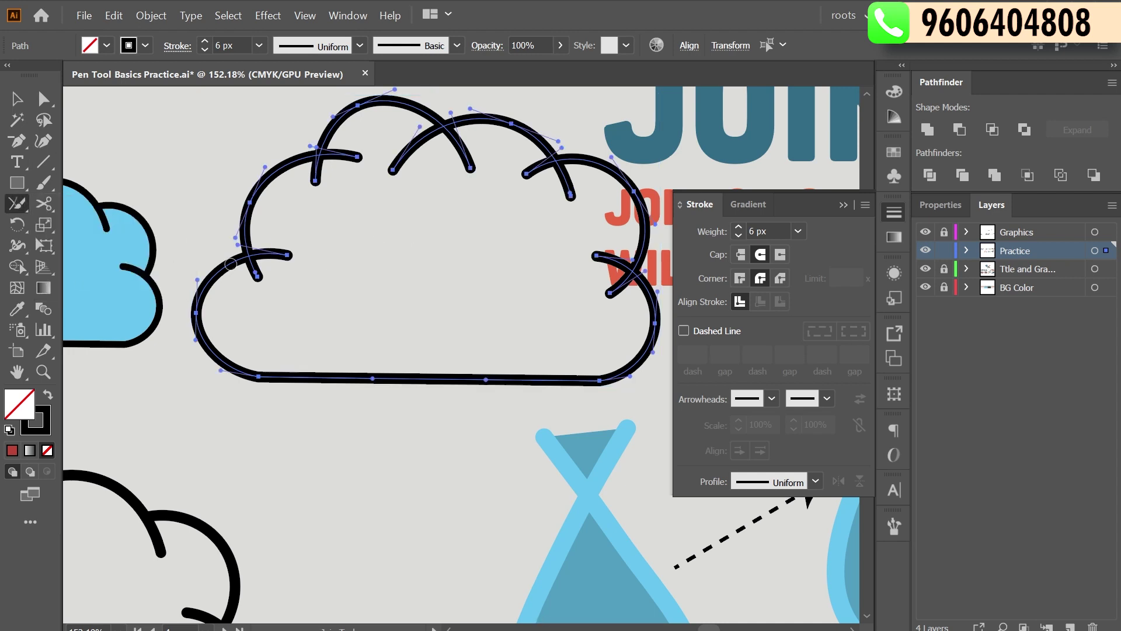
pyautogui.moveTo(243, 286)
pyautogui.mouseDown()
pyautogui.moveTo(244, 262)
pyautogui.moveTo(283, 240)
pyautogui.mouseUp()
pyautogui.moveTo(303, 182); pyautogui.dragTo(362, 150)
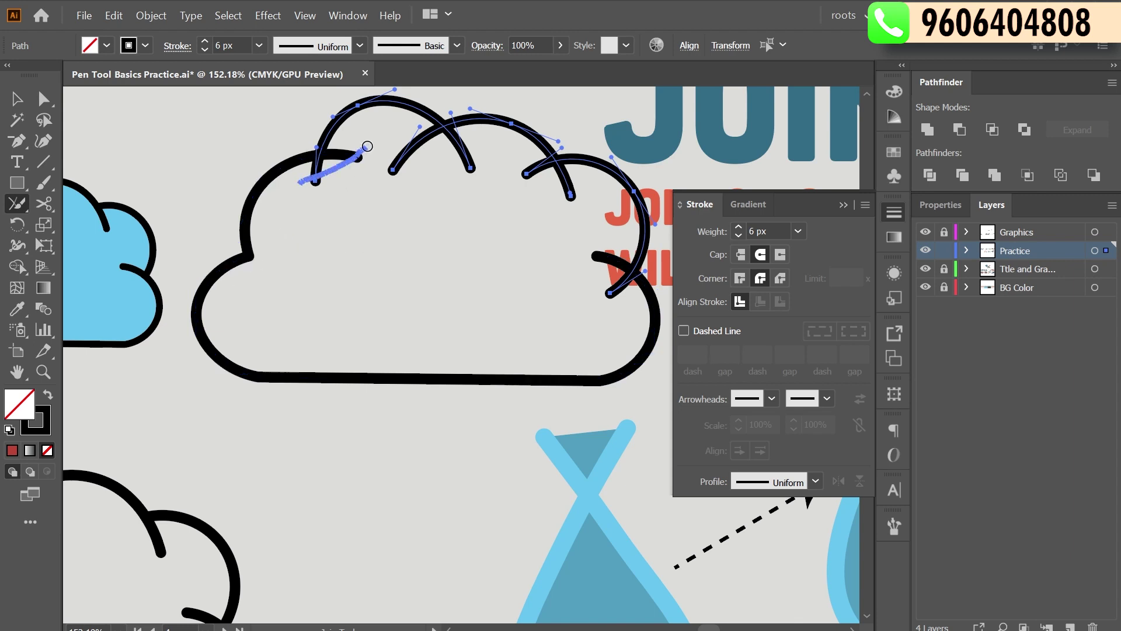
# Join the cloud's remaining upper-left and top-right overlapping arc ends into one outline
pyautogui.click(17, 99)
pyautogui.click(190, 128)
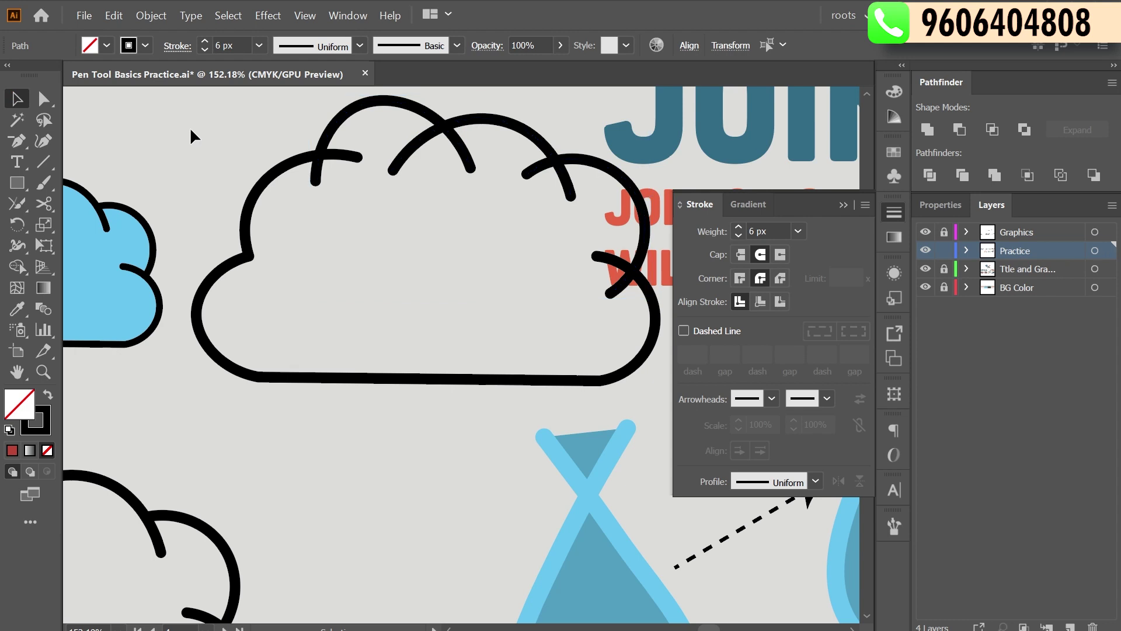
pyautogui.click(16, 203)
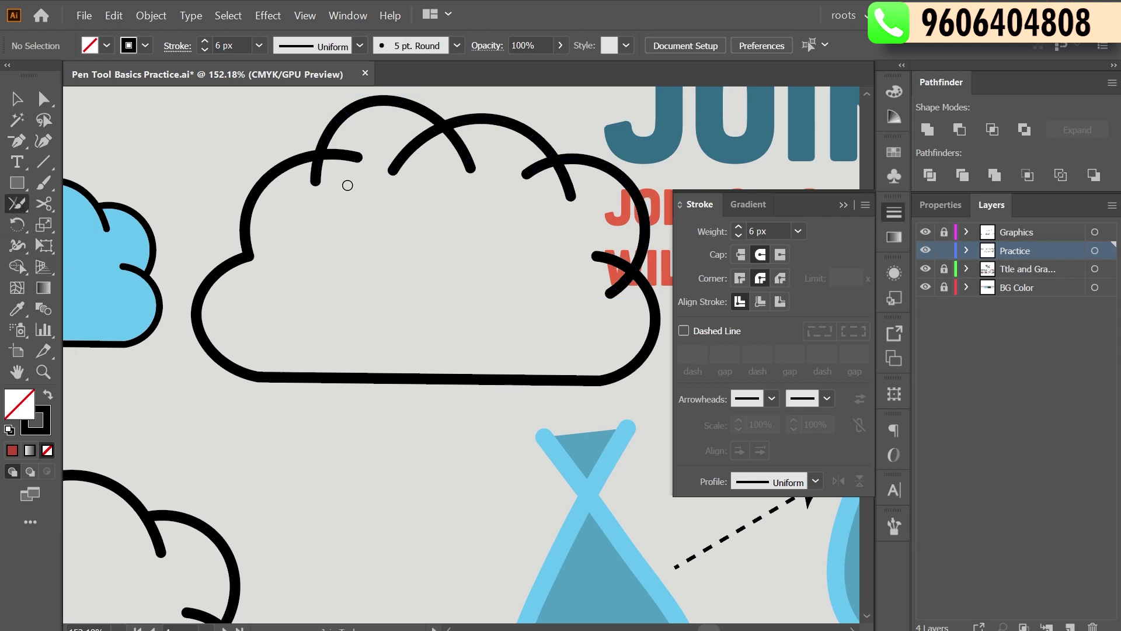
pyautogui.moveTo(292, 189)
pyautogui.mouseDown()
pyautogui.moveTo(358, 146)
pyautogui.moveTo(579, 197)
pyautogui.mouseUp()
pyautogui.moveTo(615, 233)
pyautogui.mouseDown()
pyautogui.moveTo(625, 306)
pyautogui.moveTo(614, 302)
pyautogui.mouseUp()
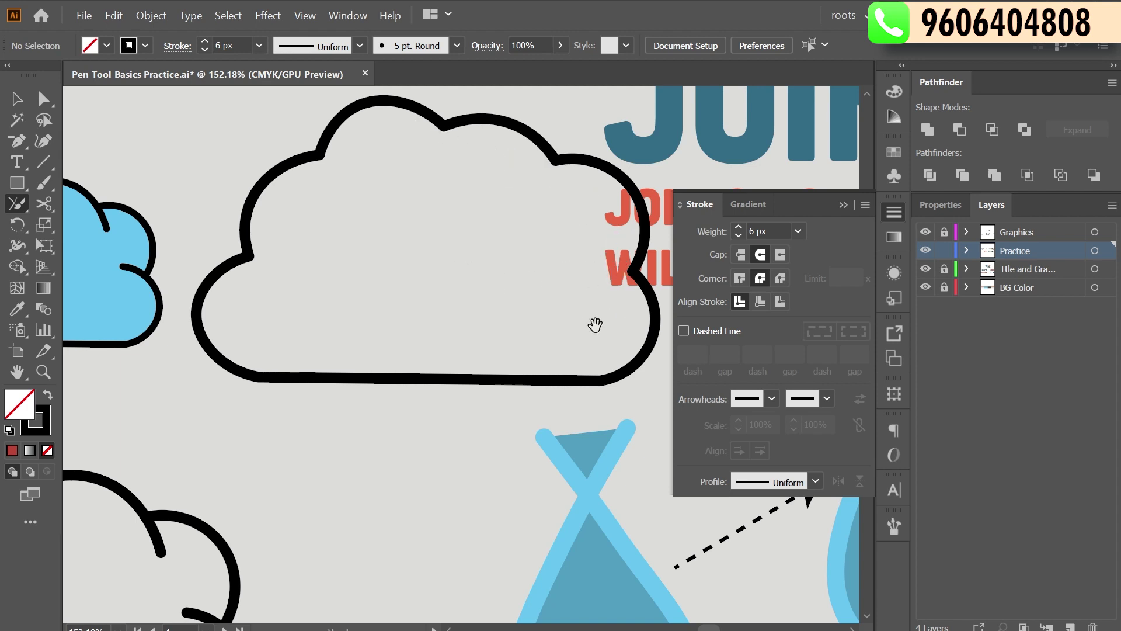
pyautogui.scroll(-5, 581, 323)
pyautogui.hscroll(5, 580, 322)
pyautogui.scroll(-1, 418, 218)
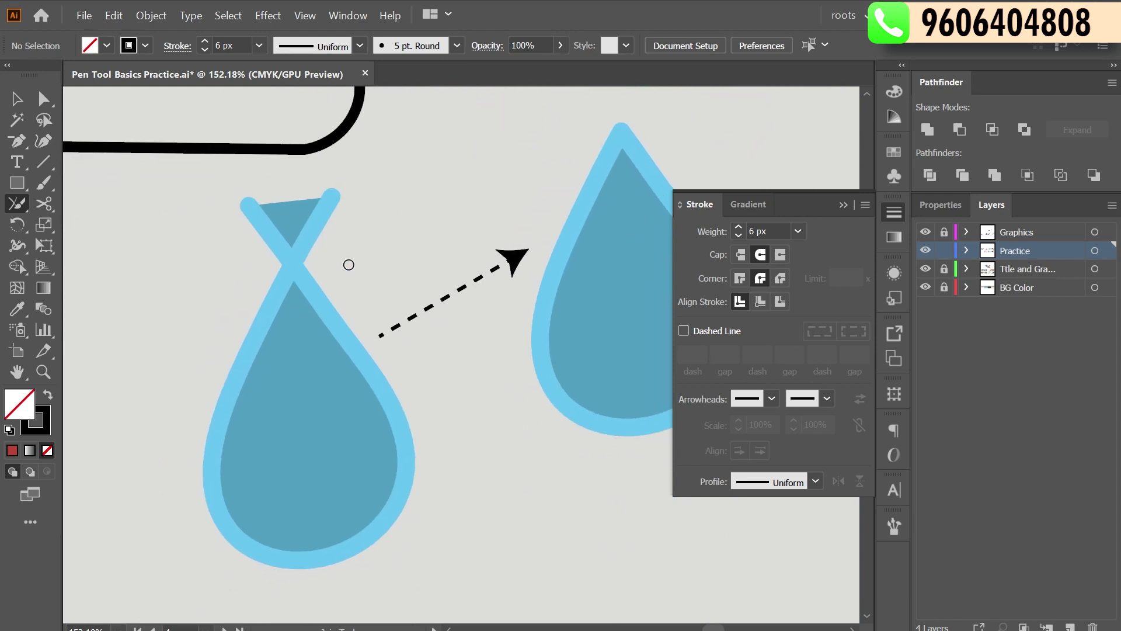
# Join the droplet's crossed stroke ends into a pointed tip, redoing it once, then pan to the house
pyautogui.hscroll(4, 308, 261)
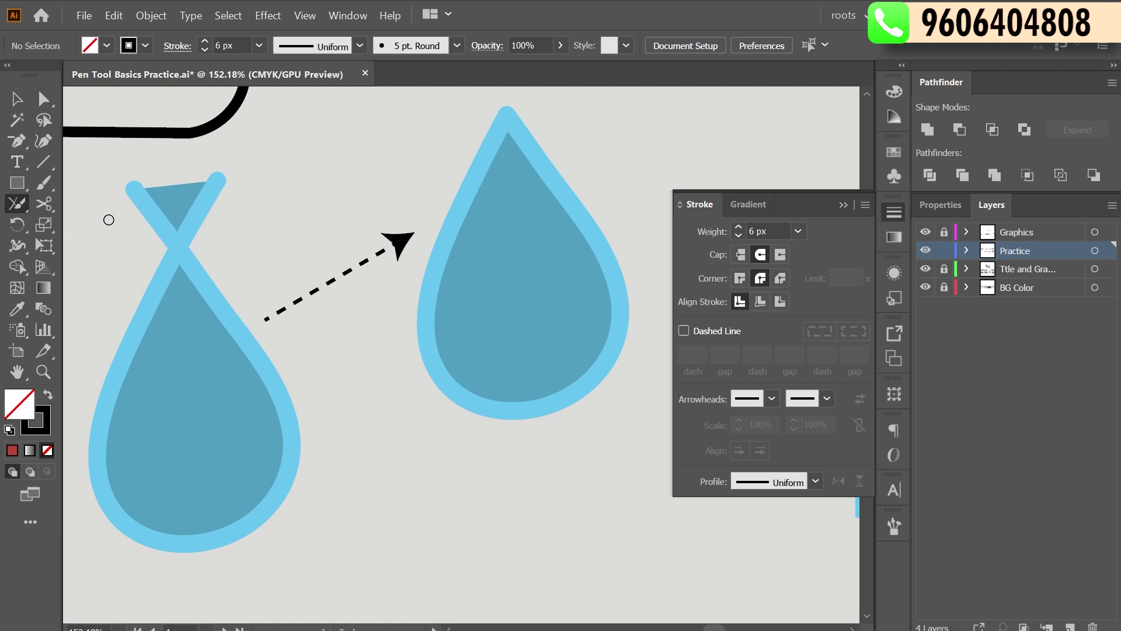
pyautogui.moveTo(104, 231); pyautogui.dragTo(235, 197)
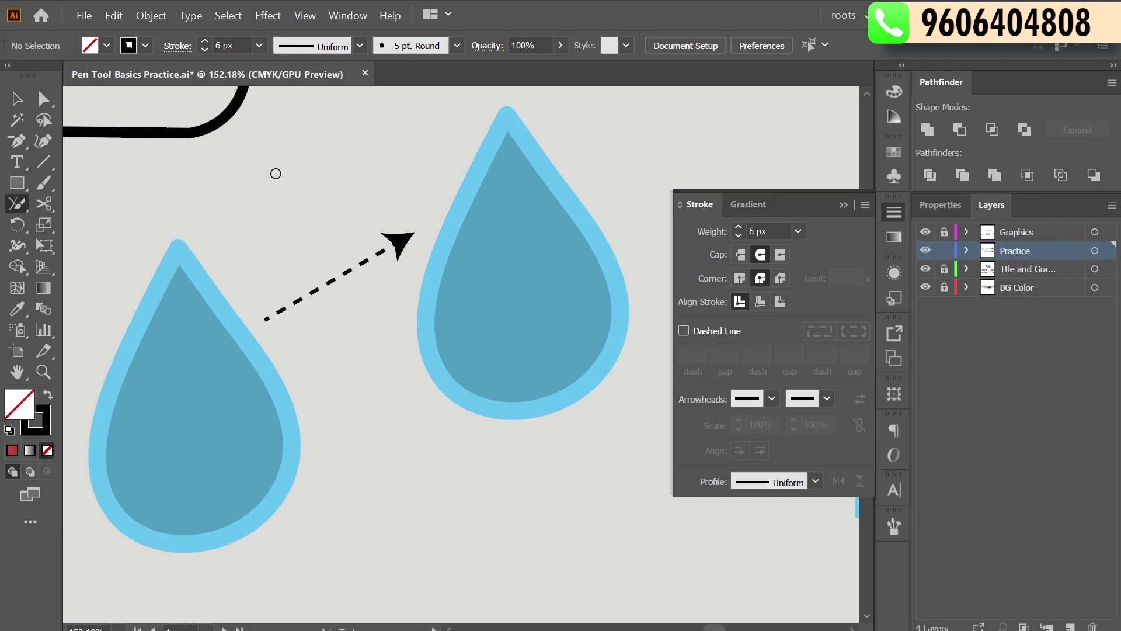
pyautogui.hotkey('ctrl', 'z')
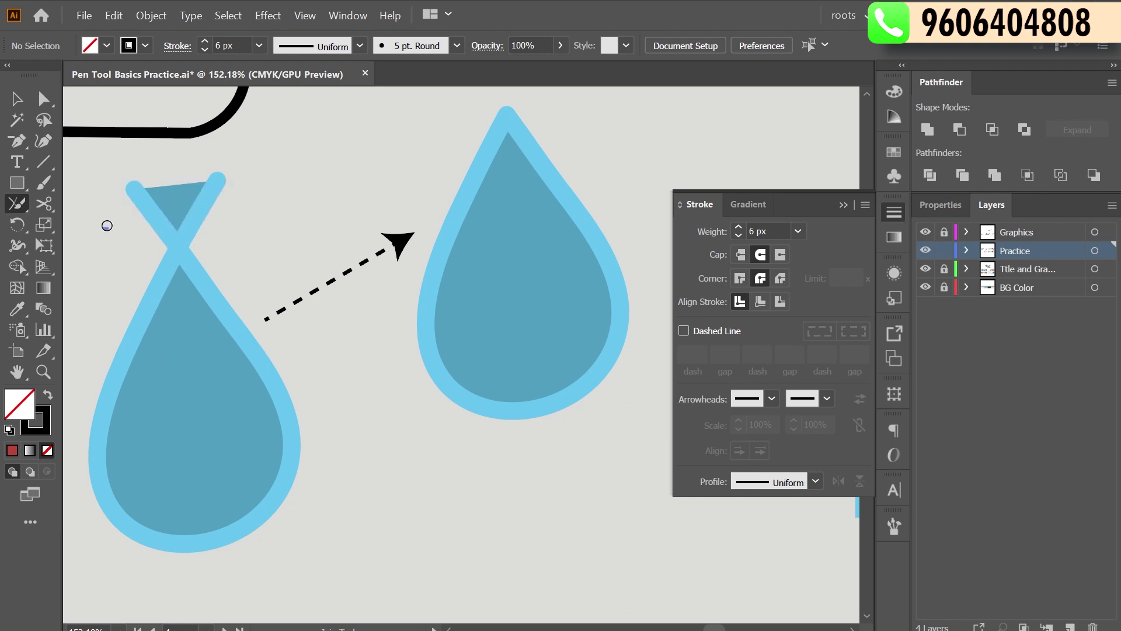
pyautogui.moveTo(107, 225); pyautogui.dragTo(248, 175)
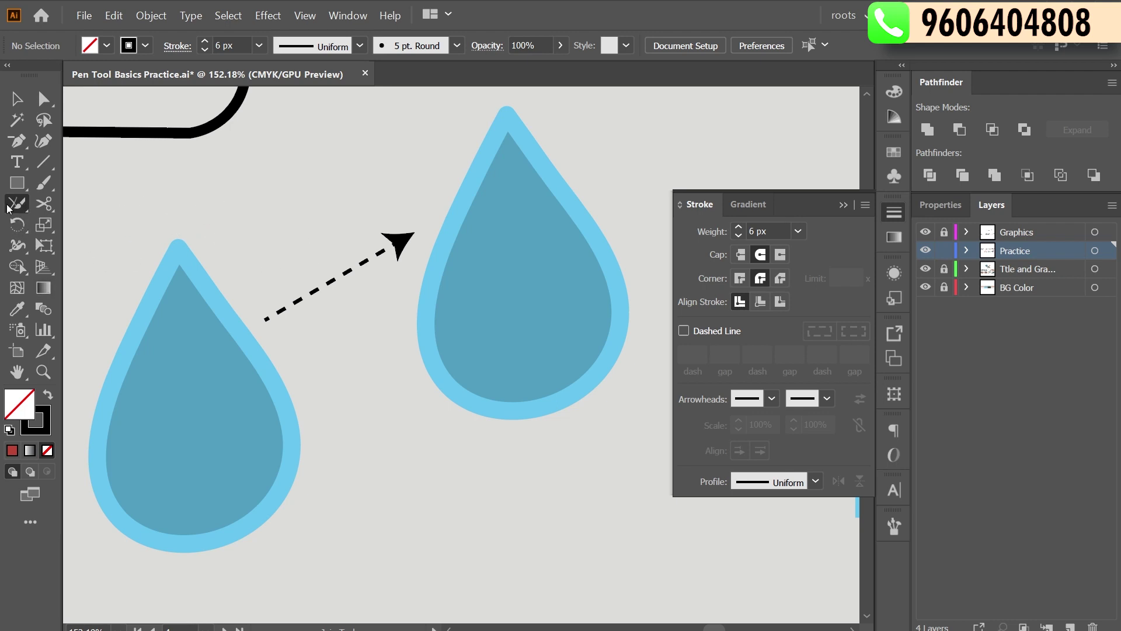
pyautogui.moveTo(5, 206)
pyautogui.mouseDown()
pyautogui.moveTo(87, 267)
pyautogui.moveTo(88, 245)
pyautogui.moveTo(90, 291)
pyautogui.mouseUp()
pyautogui.moveTo(473, 326)
pyautogui.mouseDown()
pyautogui.moveTo(101, 313)
pyautogui.moveTo(205, 300)
pyautogui.moveTo(339, 308)
pyautogui.moveTo(313, 233)
pyautogui.mouseUp()
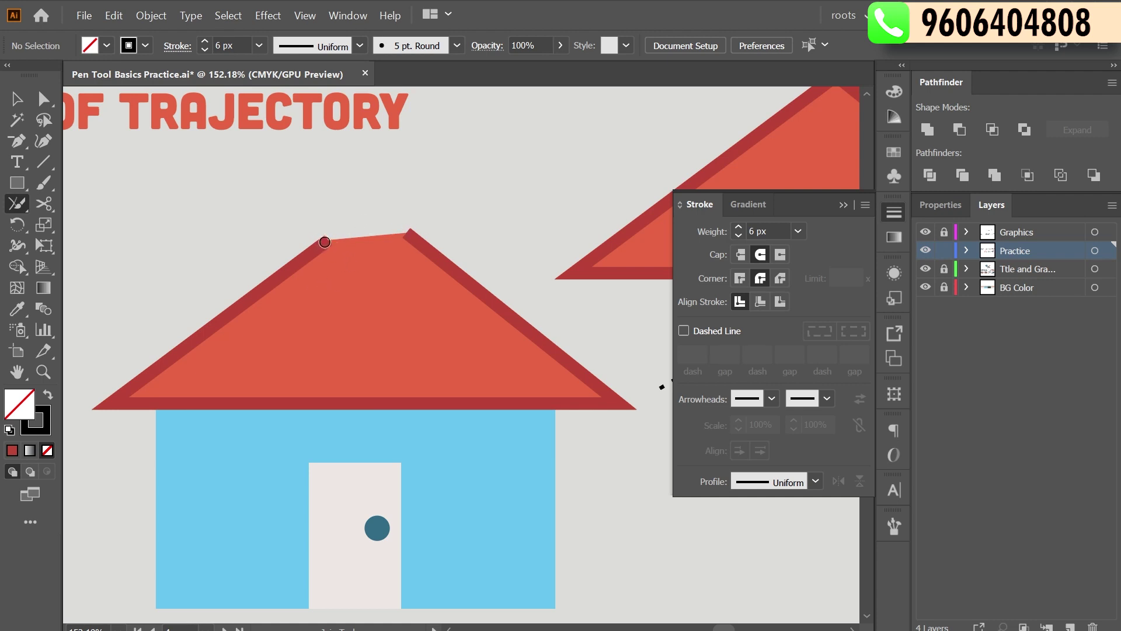
pyautogui.moveTo(325, 241)
pyautogui.mouseDown()
pyautogui.moveTo(413, 235)
pyautogui.moveTo(402, 234)
pyautogui.mouseUp()
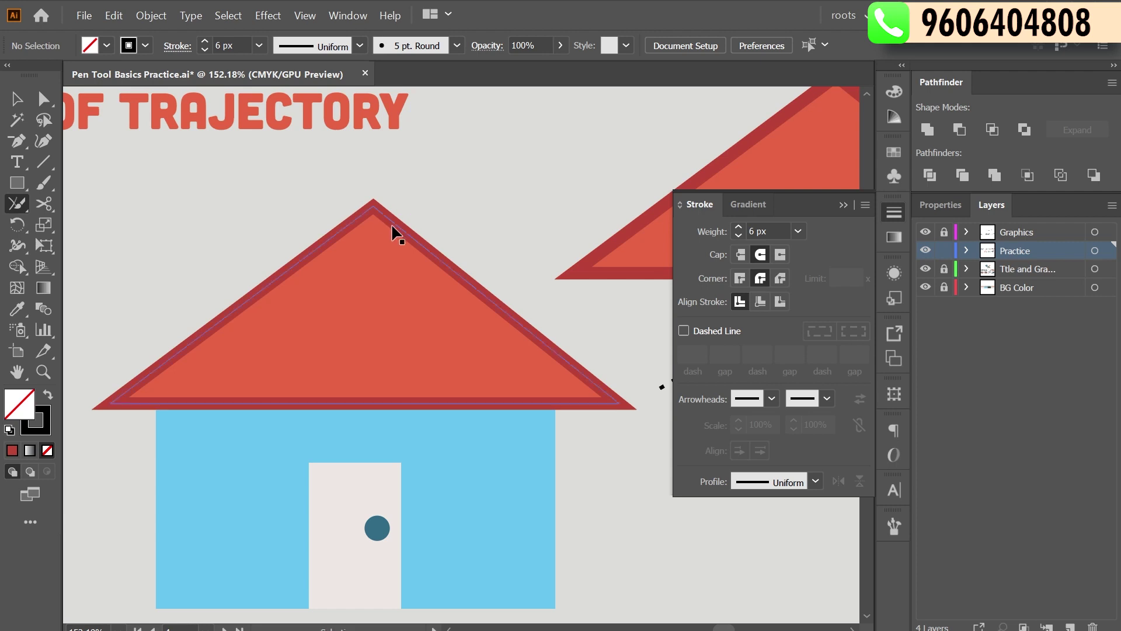
pyautogui.hotkey('ctrl', 'z')
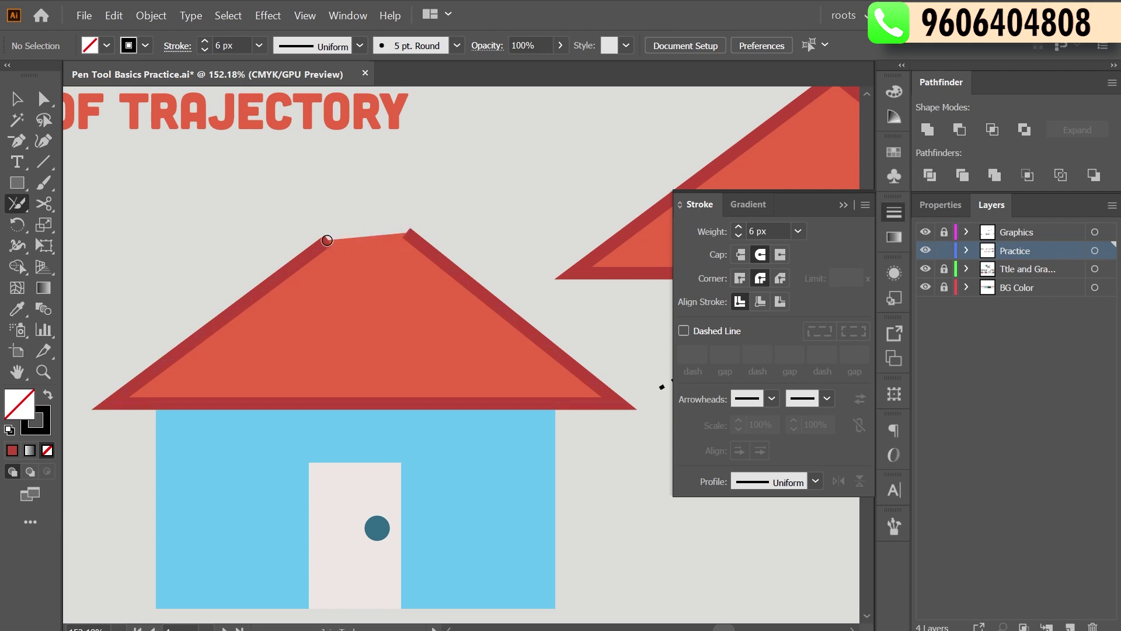
pyautogui.hscroll(-3, 163, 228)
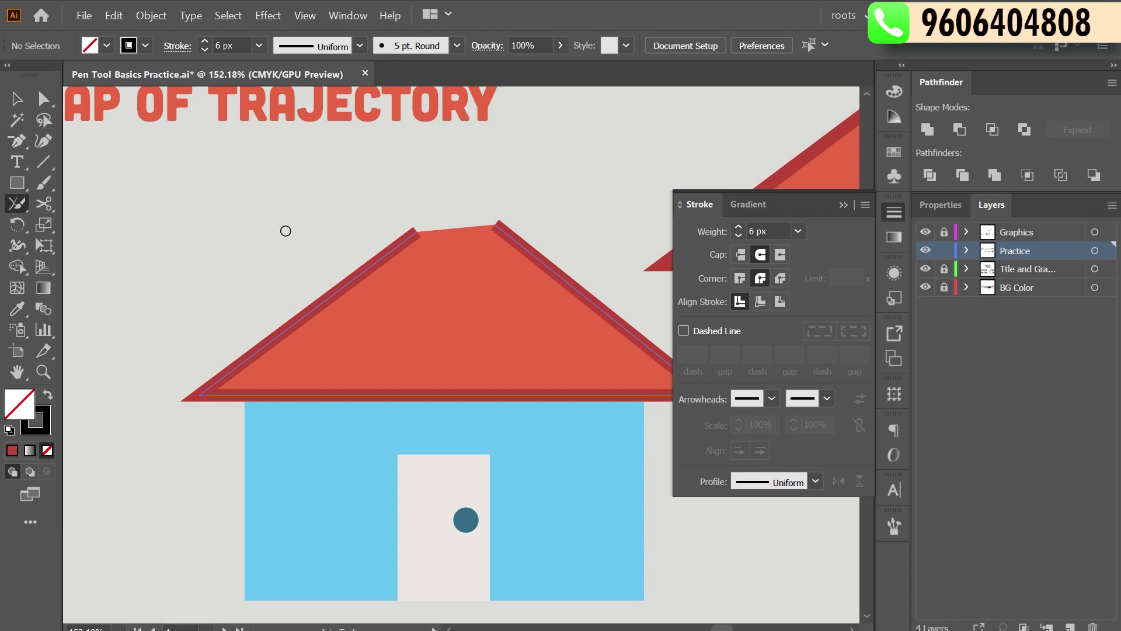
pyautogui.press('p')
# Draw a four-anchor open triangle left of the house and join its open ends into a corner
pyautogui.click(177, 212)
pyautogui.click(124, 316)
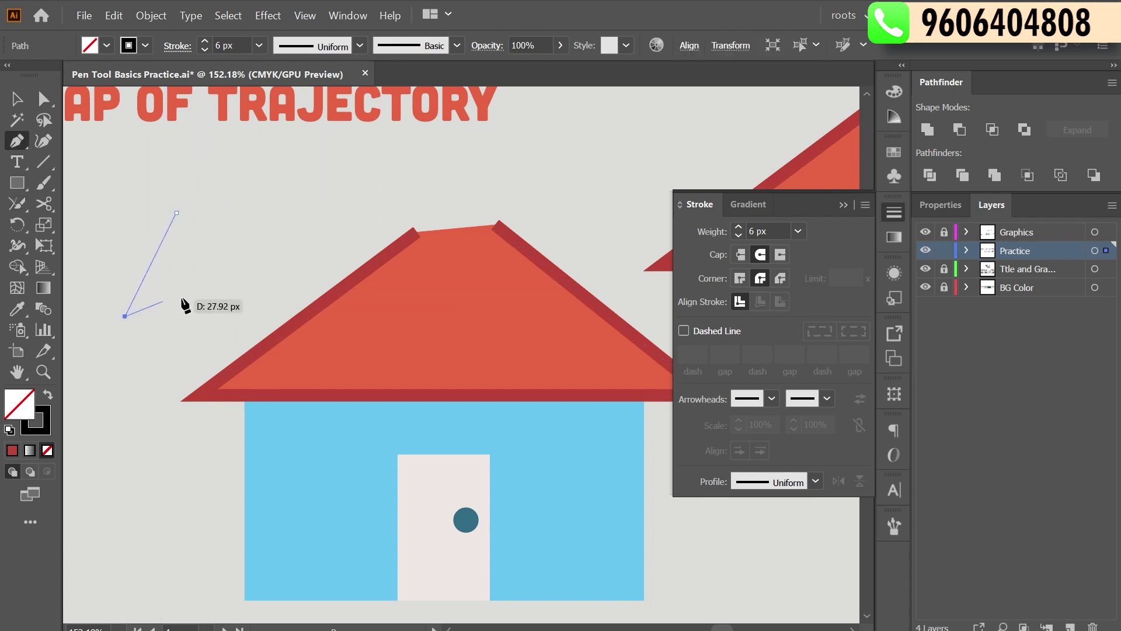
pyautogui.click(316, 244)
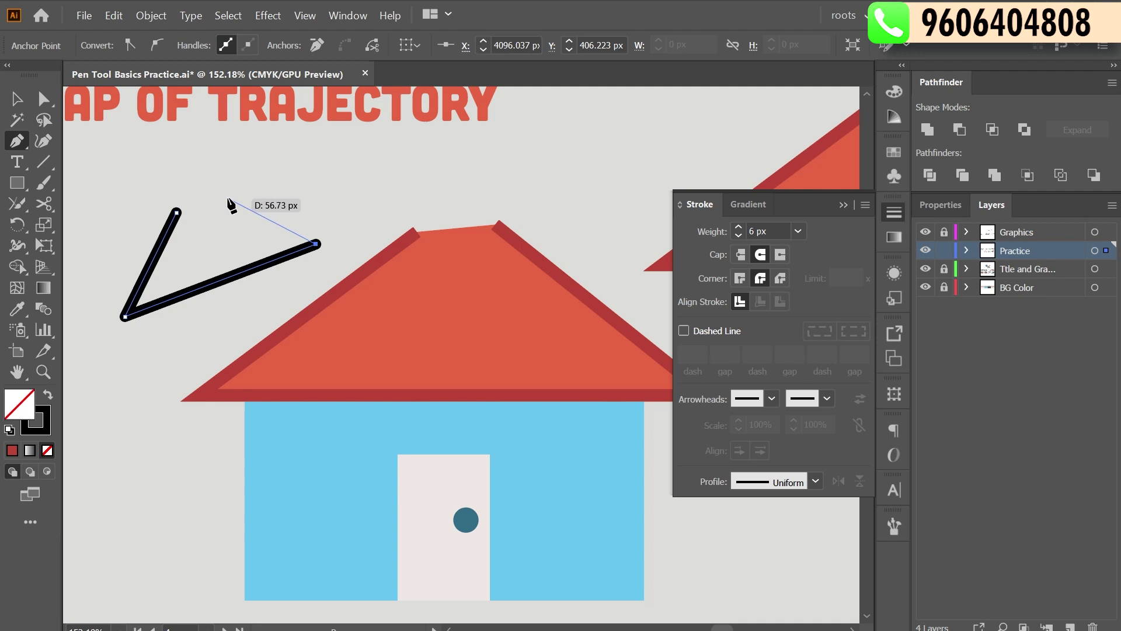
pyautogui.click(213, 191)
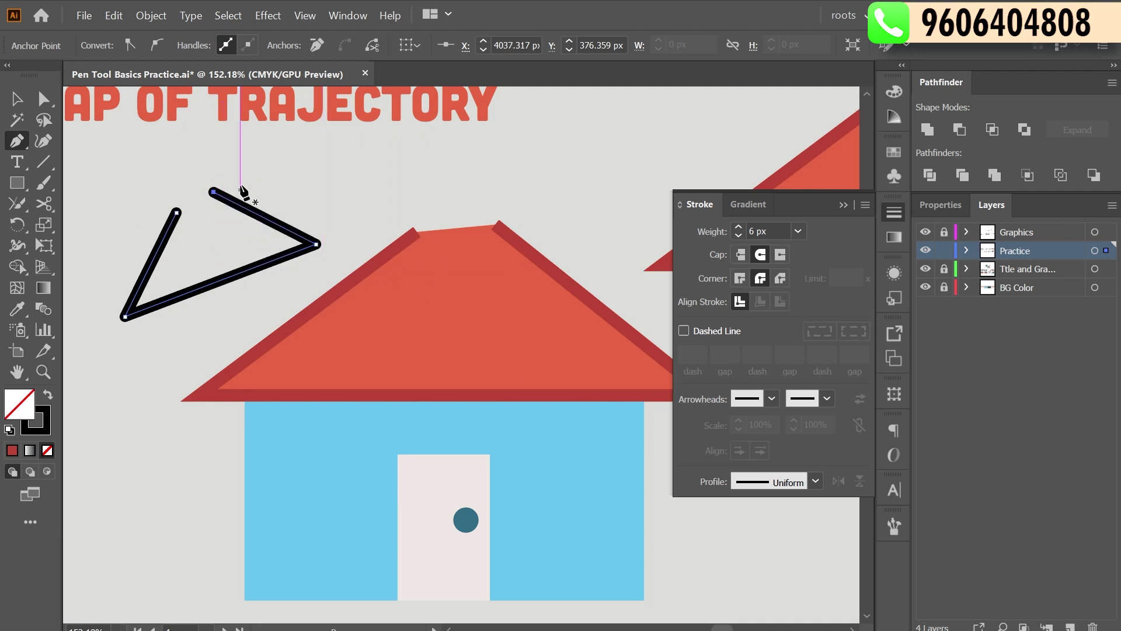
pyautogui.click(17, 203)
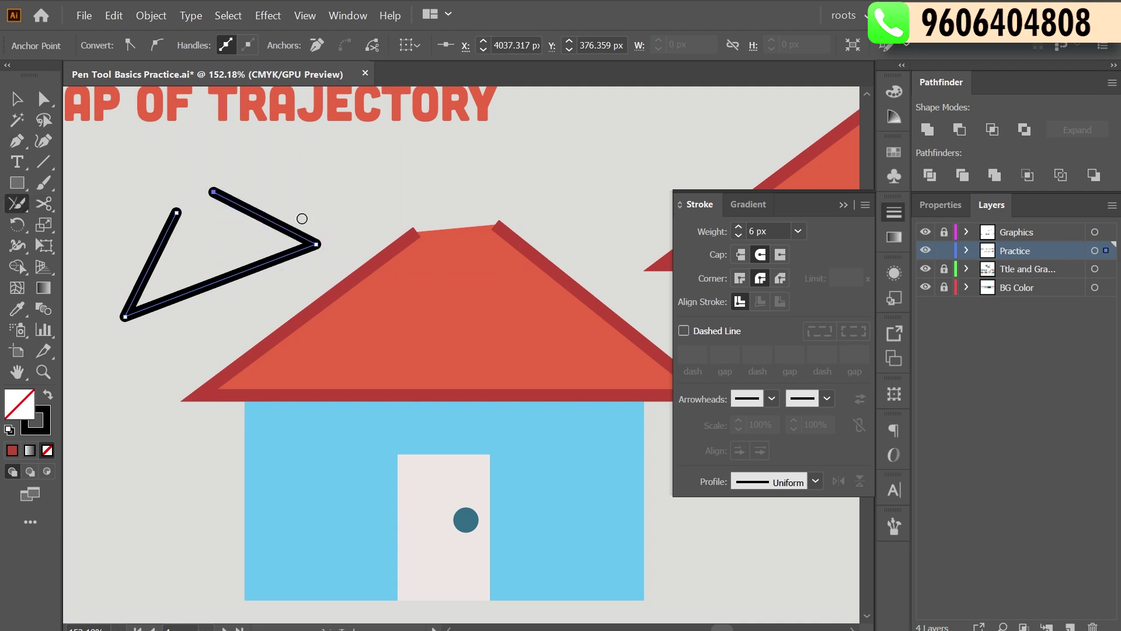
pyautogui.moveTo(175, 214); pyautogui.dragTo(212, 191)
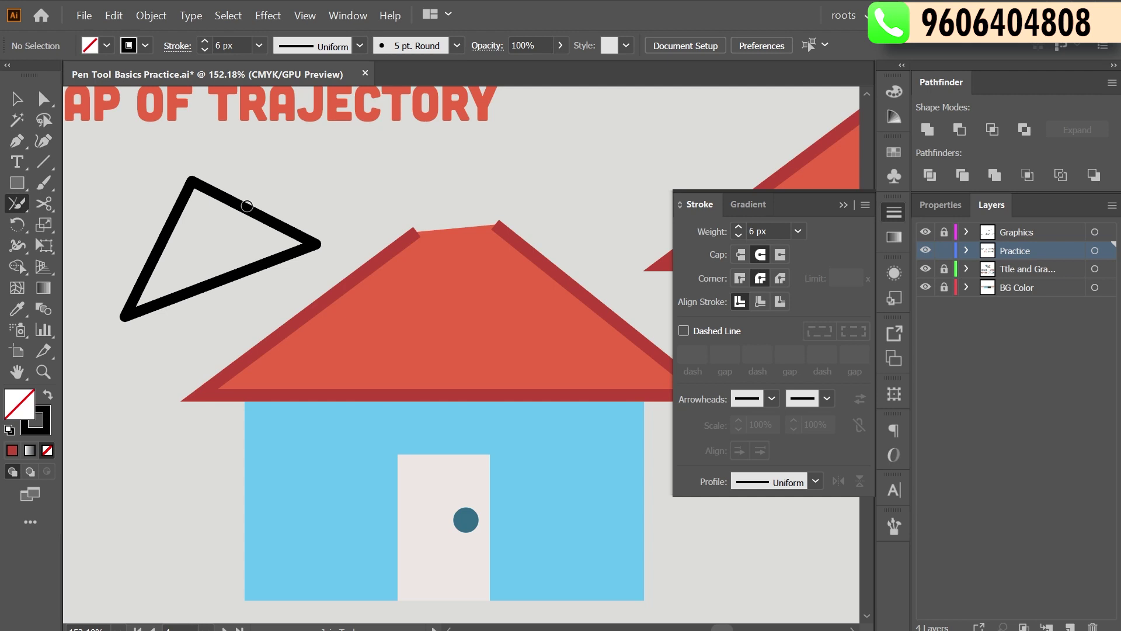
pyautogui.moveTo(652, 288); pyautogui.dragTo(620, 230)
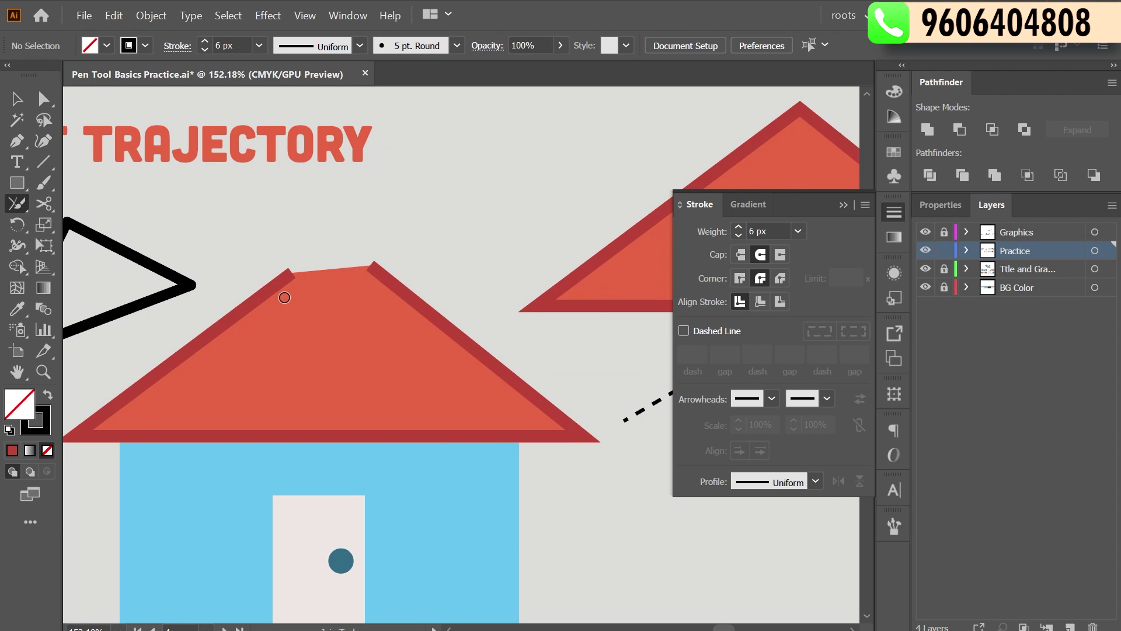
# Try joining the roof top, undo, then connect the two top roof anchors via Direct Selection
pyautogui.moveTo(289, 273); pyautogui.dragTo(399, 281)
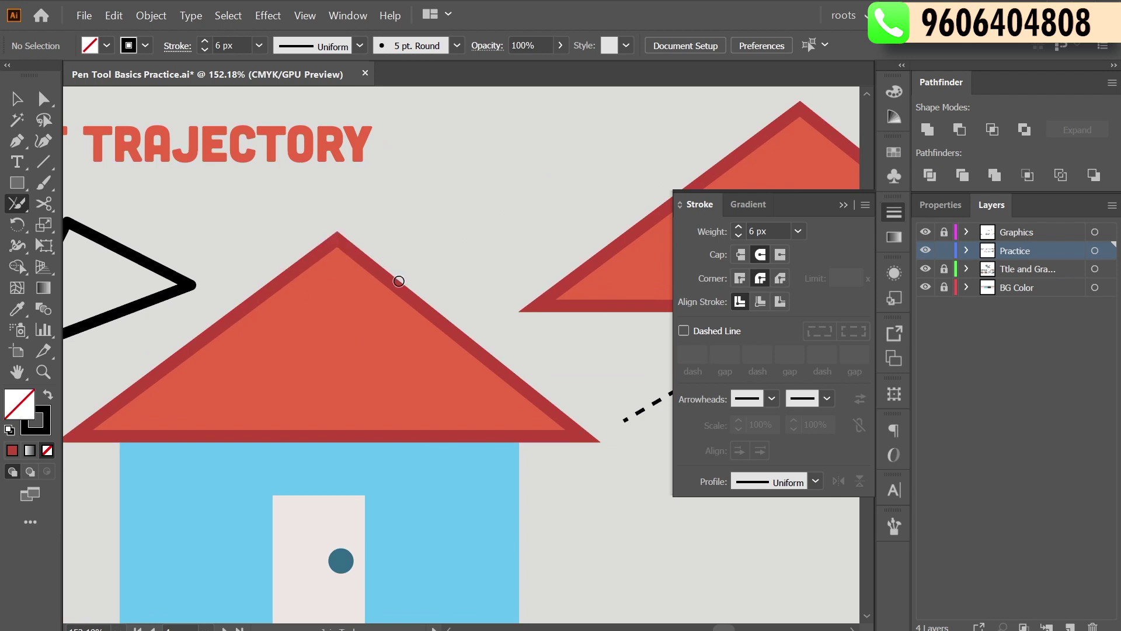
pyautogui.hotkey('ctrl', 'z')
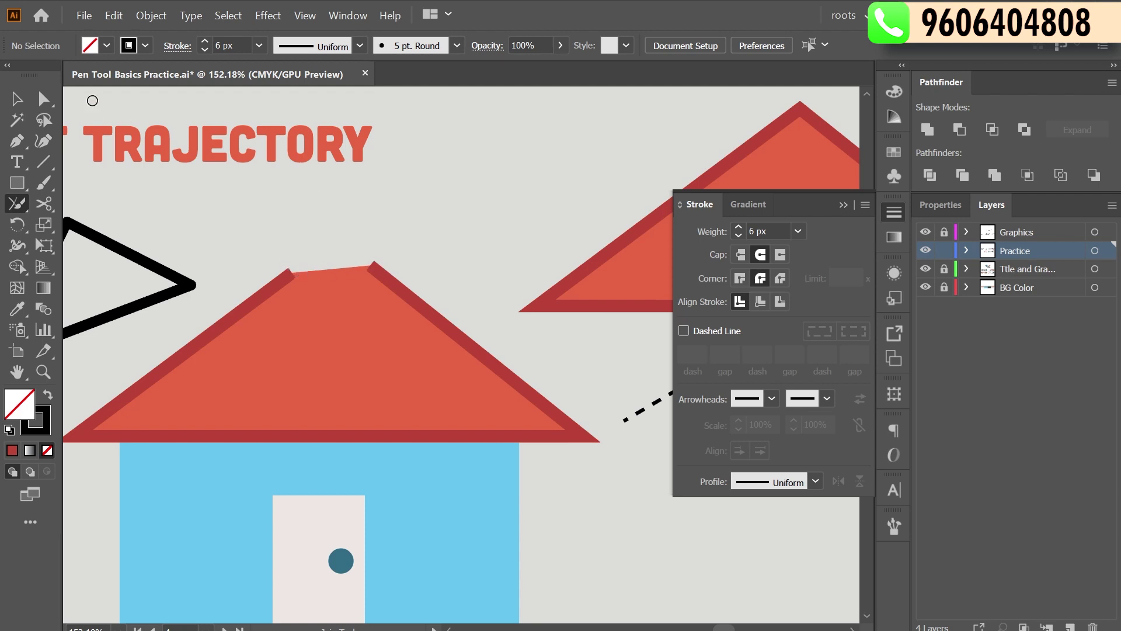
pyautogui.click(44, 99)
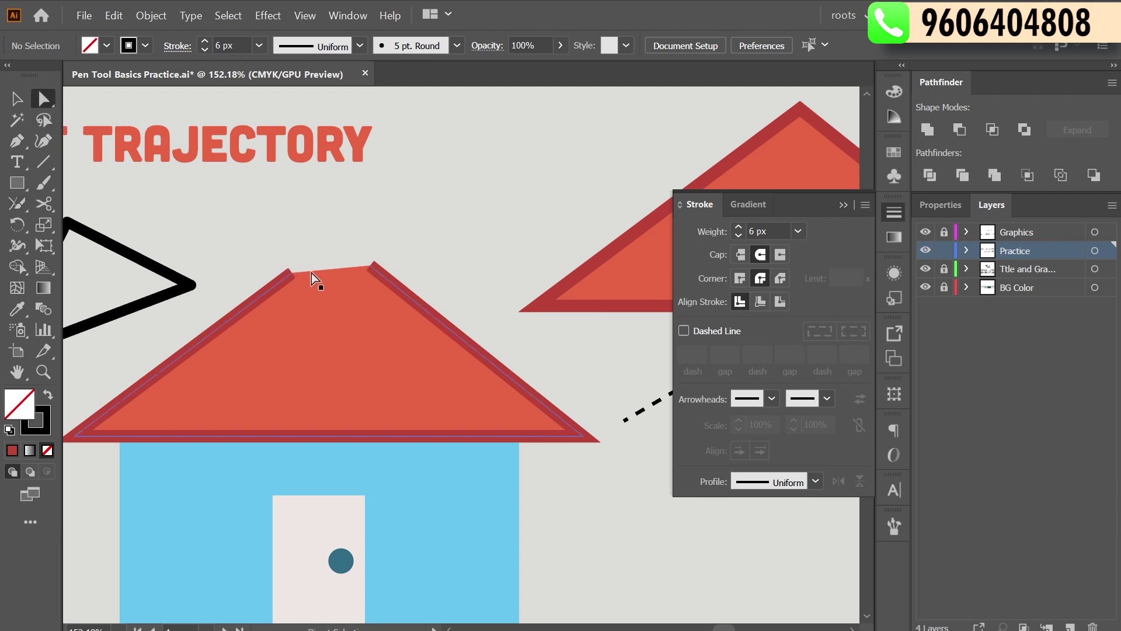
pyautogui.moveTo(383, 285); pyautogui.dragTo(383, 285)
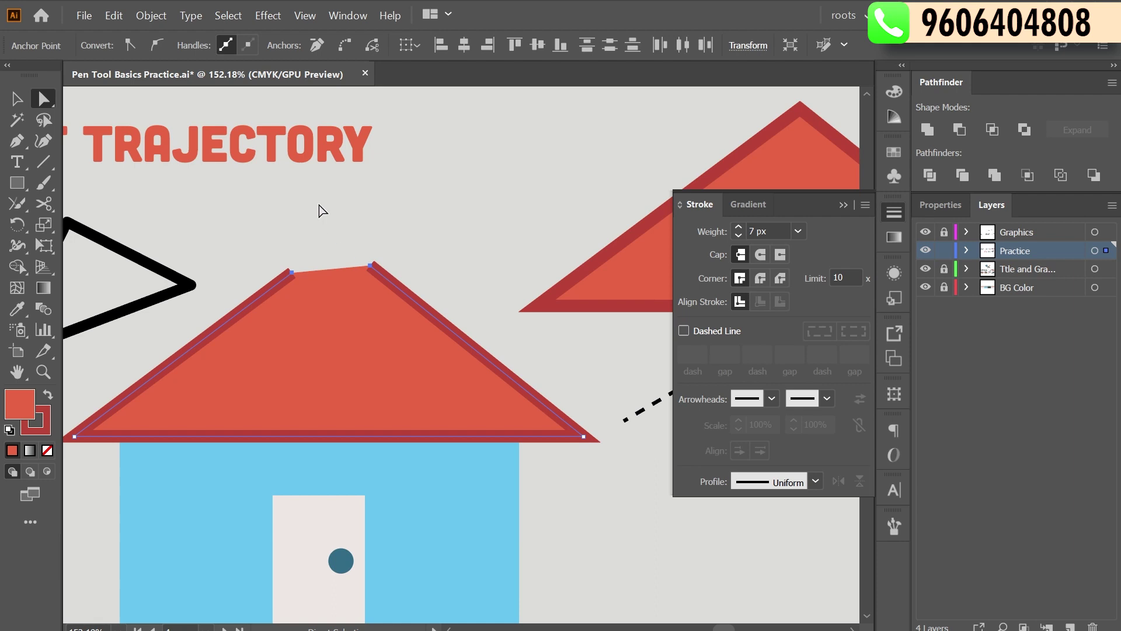
pyautogui.click(344, 45)
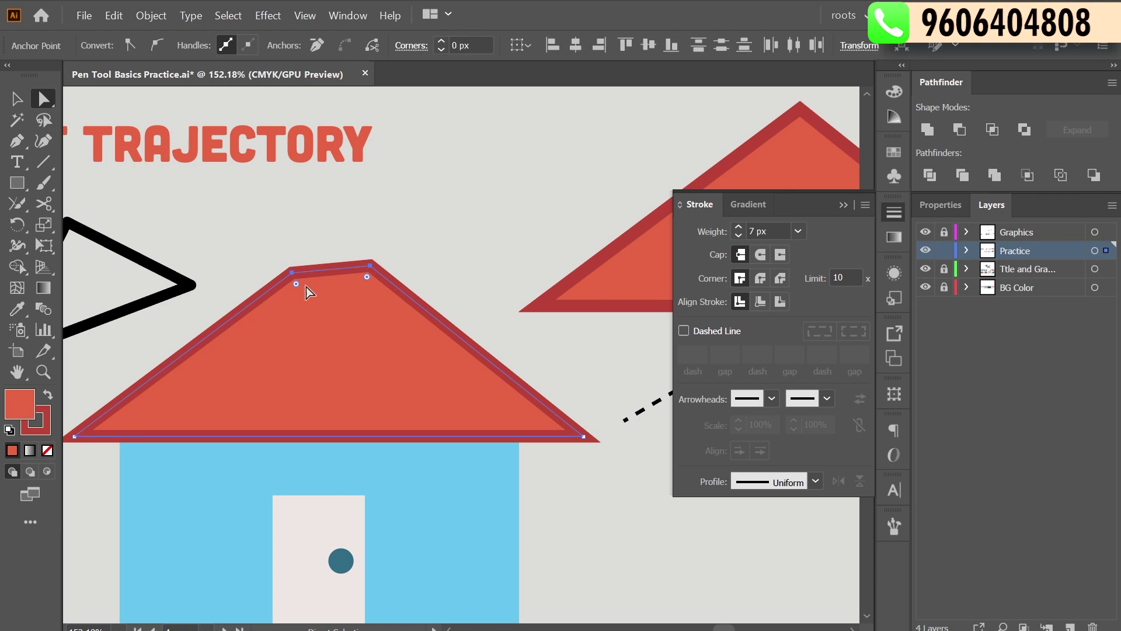
# Scrub the Join tool across the roof's open top to form a single sharp peak
pyautogui.press('v')
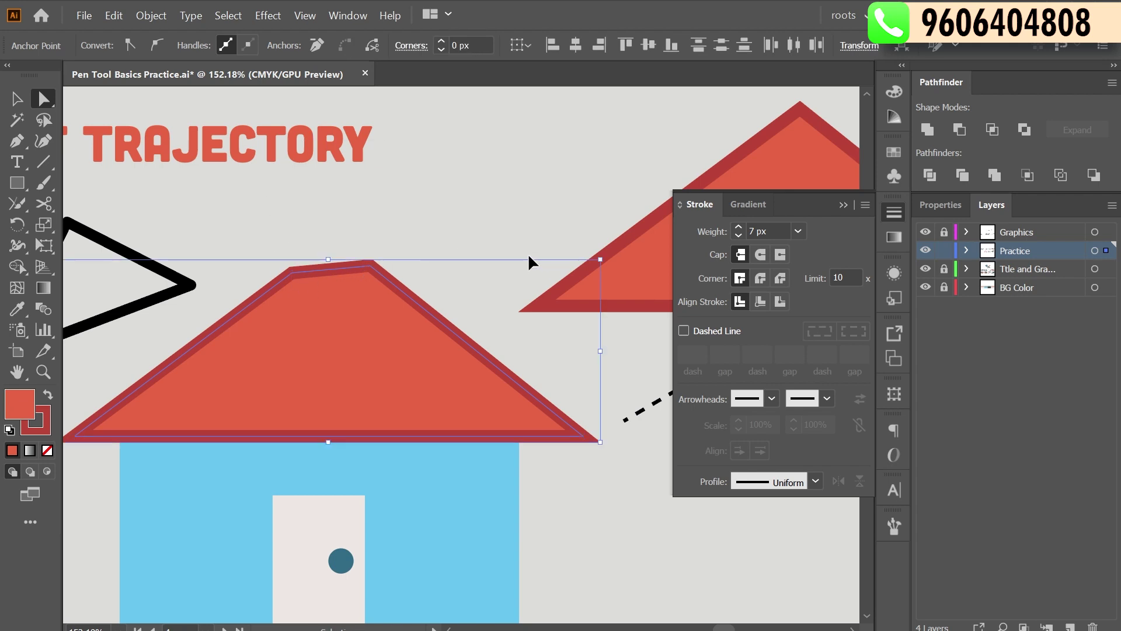
pyautogui.press('a')
pyautogui.click(23, 205)
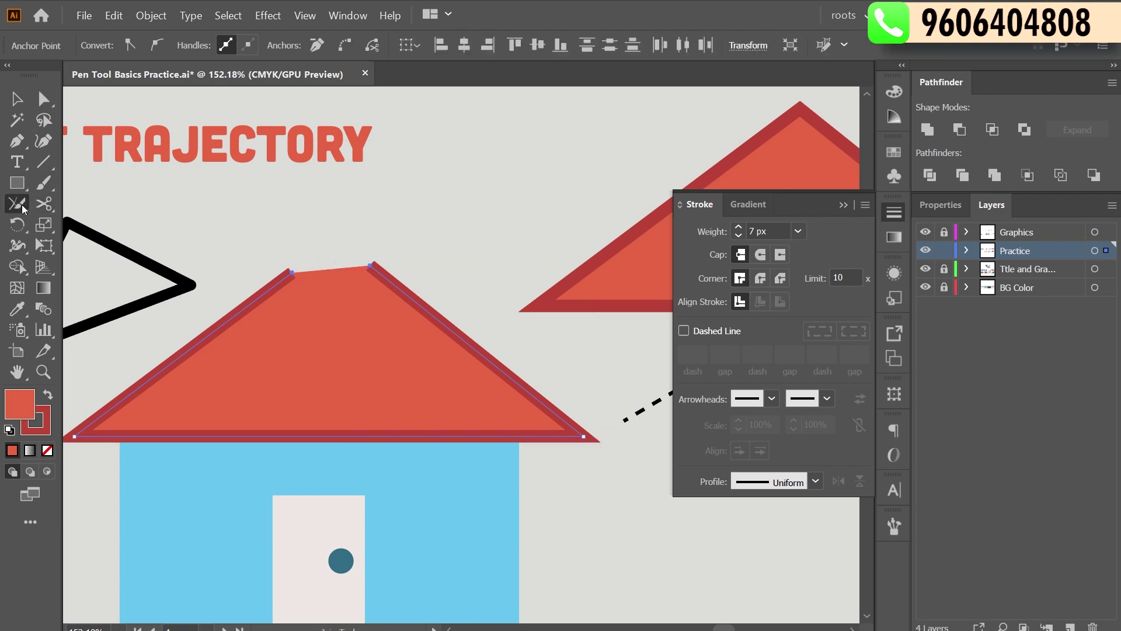
pyautogui.moveTo(288, 273); pyautogui.dragTo(386, 255)
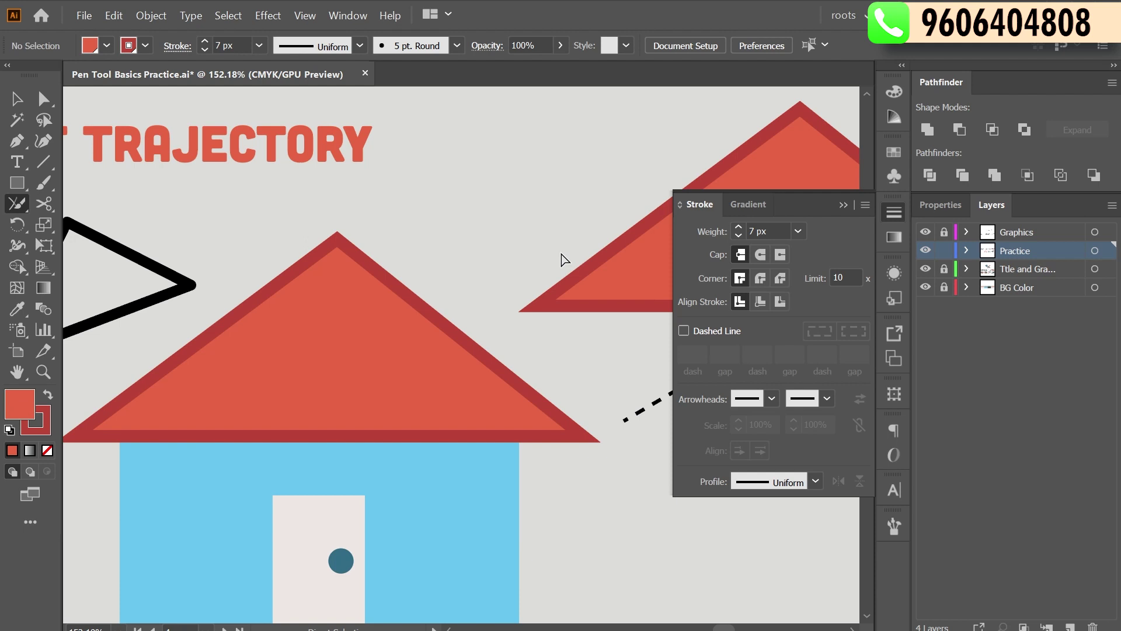
# Slice the toast diagonally across with the Knife tool
pyautogui.hotkey('ctrl', '0')
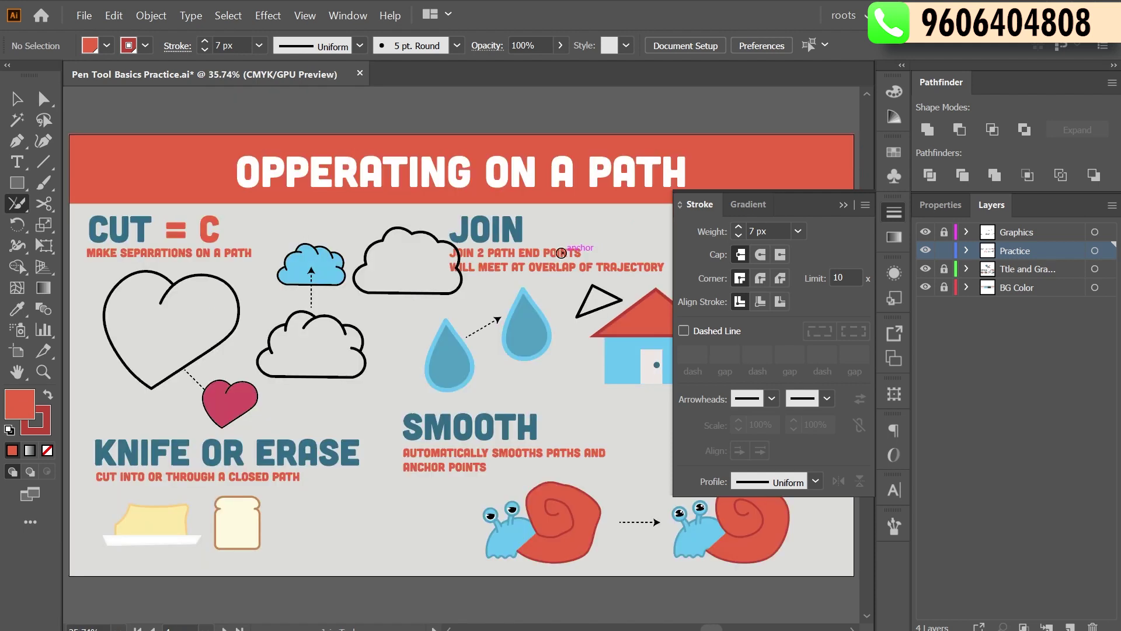
pyautogui.moveTo(345, 520); pyautogui.dragTo(442, 419)
pyautogui.hotkey('ctrl', '1')
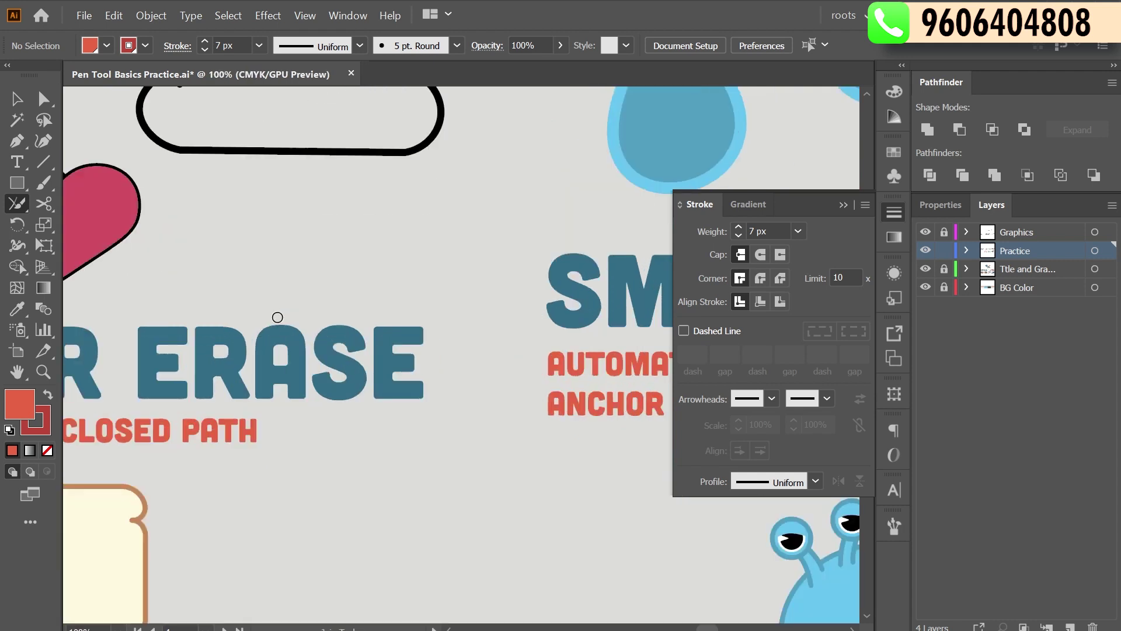
pyautogui.moveTo(277, 316)
pyautogui.mouseDown()
pyautogui.moveTo(471, 420)
pyautogui.moveTo(326, 453)
pyautogui.moveTo(405, 363)
pyautogui.moveTo(488, 351)
pyautogui.mouseUp()
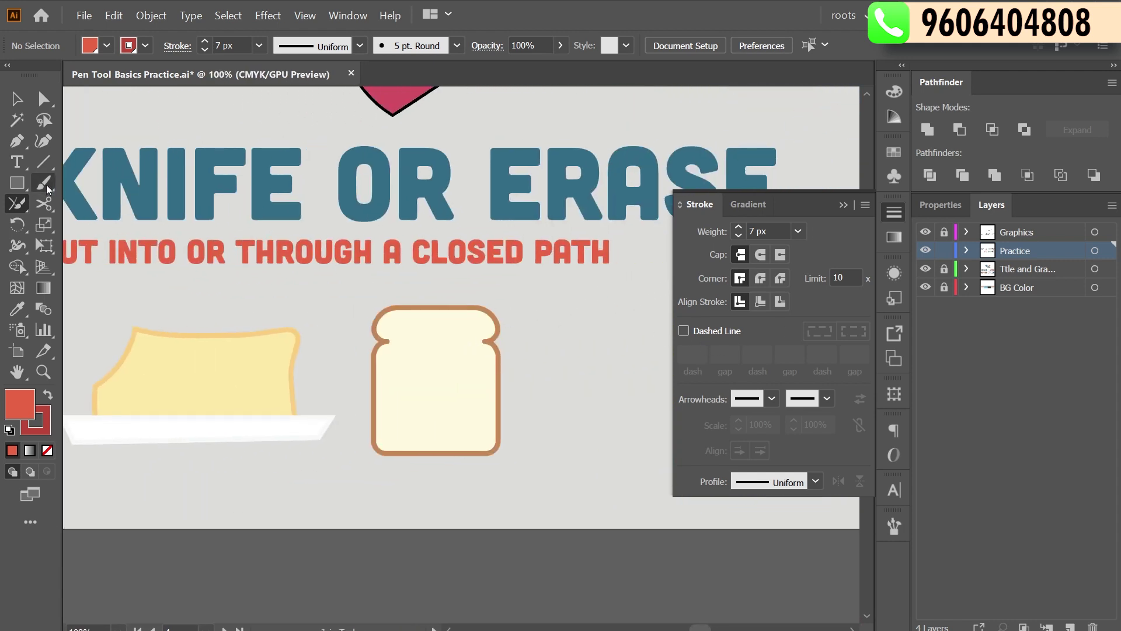
pyautogui.rightClick(45, 204)
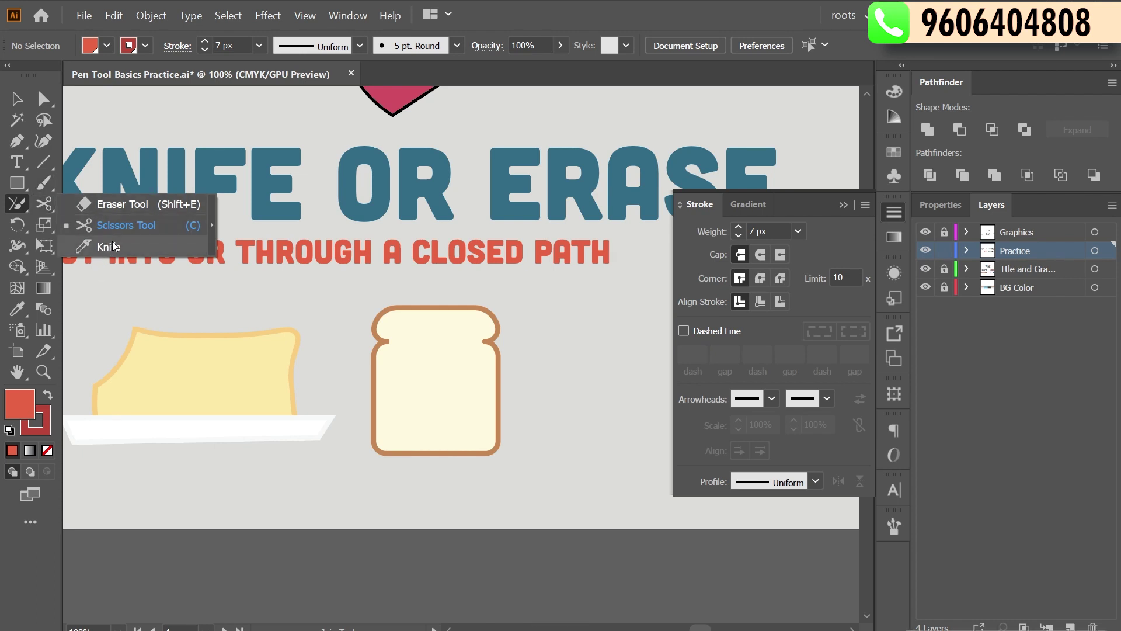
pyautogui.click(106, 250)
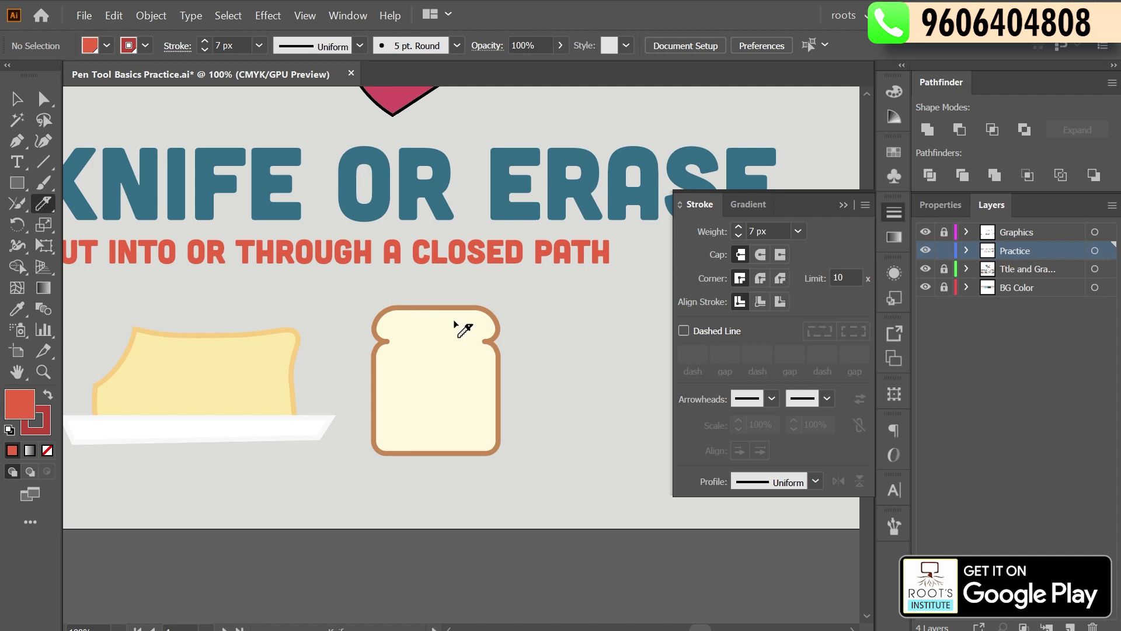
pyautogui.moveTo(516, 286); pyautogui.dragTo(320, 528)
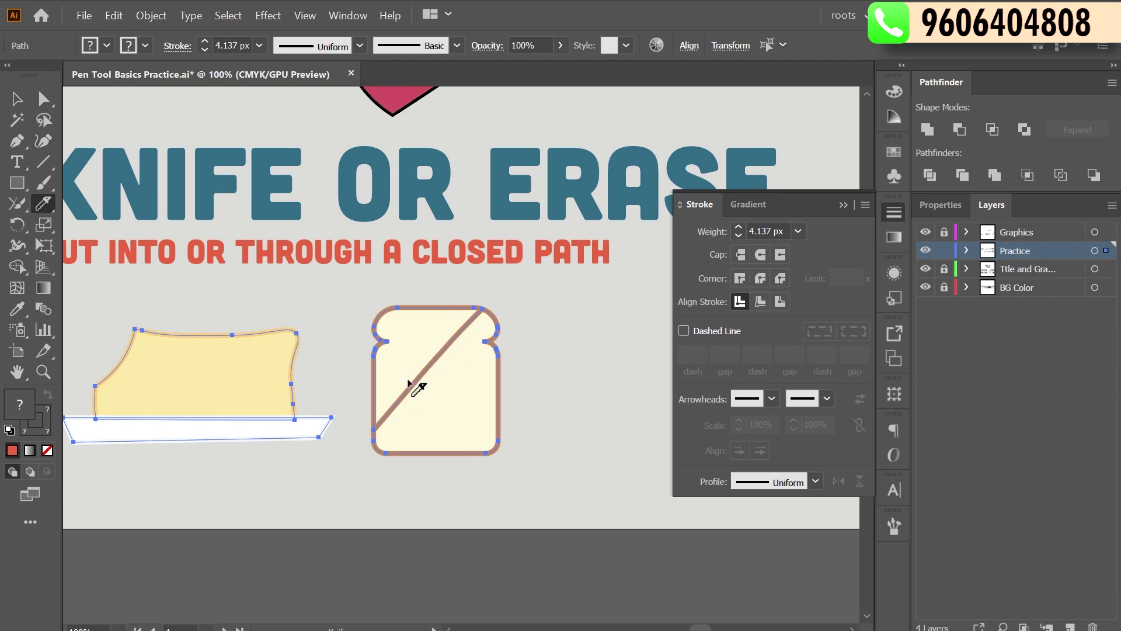
# Pull the upper-left and lower bread pieces apart
pyautogui.click(17, 98)
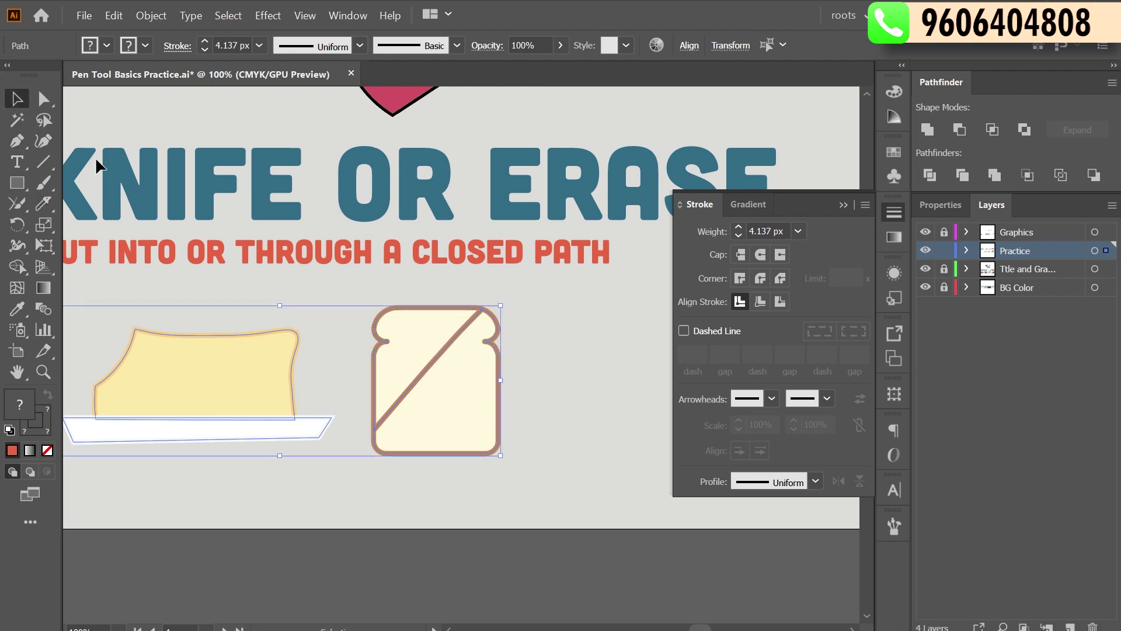
pyautogui.click(438, 325)
pyautogui.moveTo(418, 330); pyautogui.dragTo(403, 304)
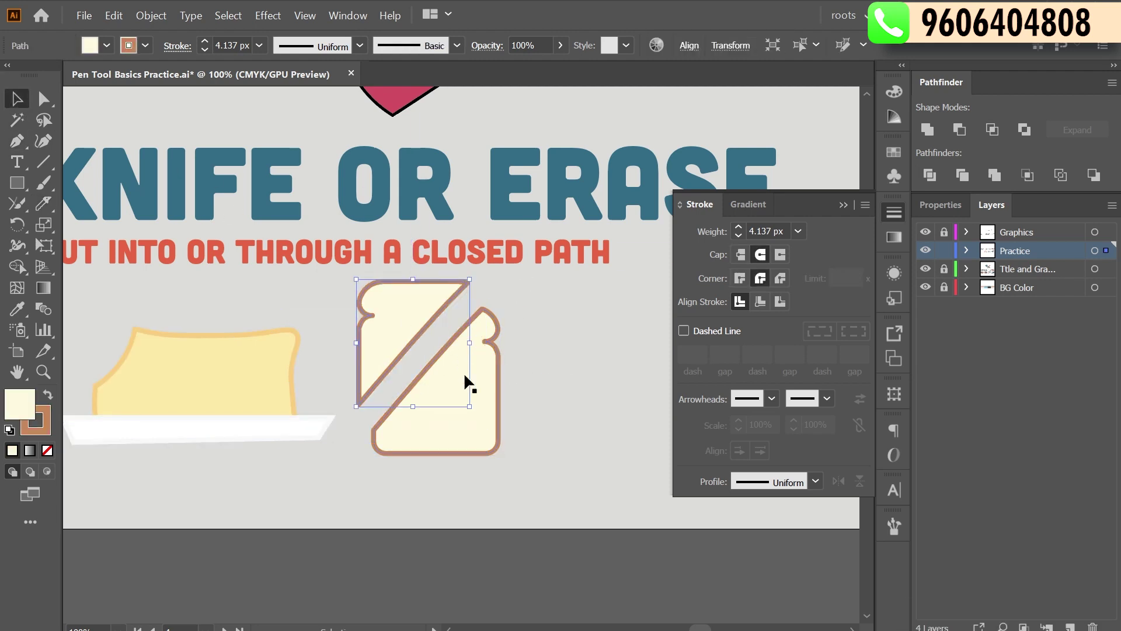
pyautogui.moveTo(454, 417); pyautogui.dragTo(465, 432)
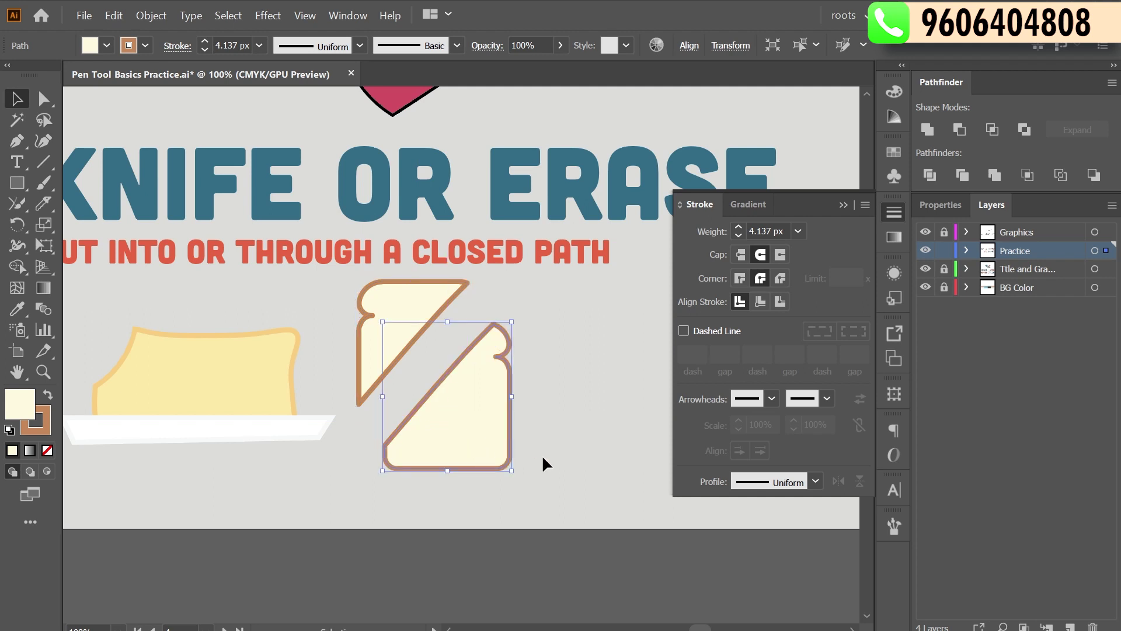
pyautogui.click(575, 396)
# Knife the lower bread piece into further pieces
pyautogui.click(44, 204)
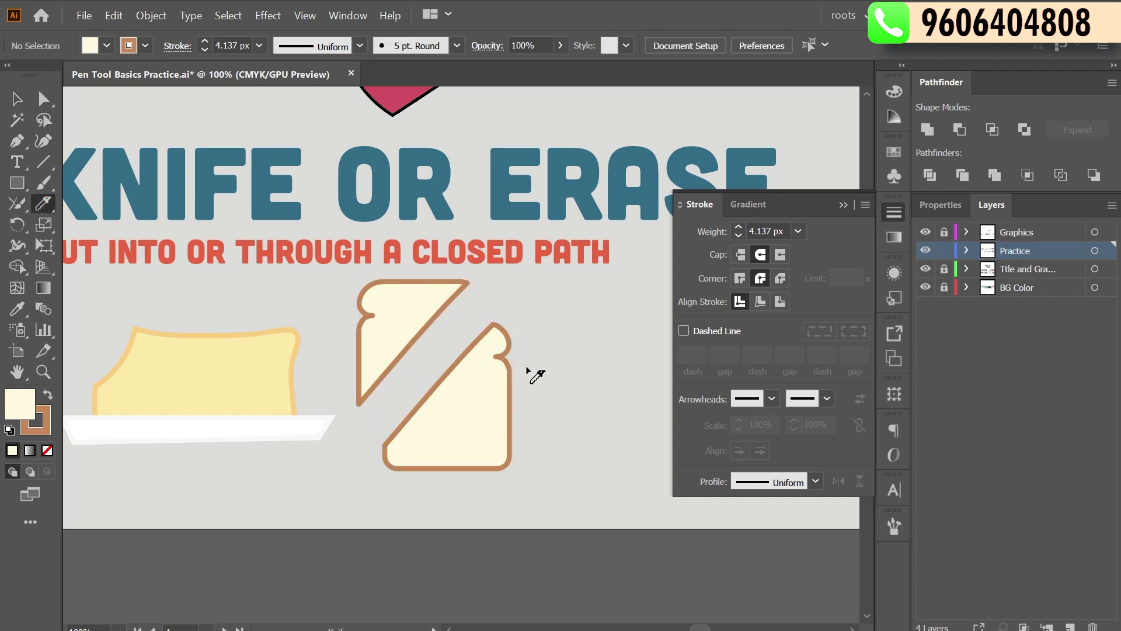
pyautogui.moveTo(567, 358); pyautogui.dragTo(453, 439)
pyautogui.moveTo(390, 489); pyautogui.dragTo(377, 509)
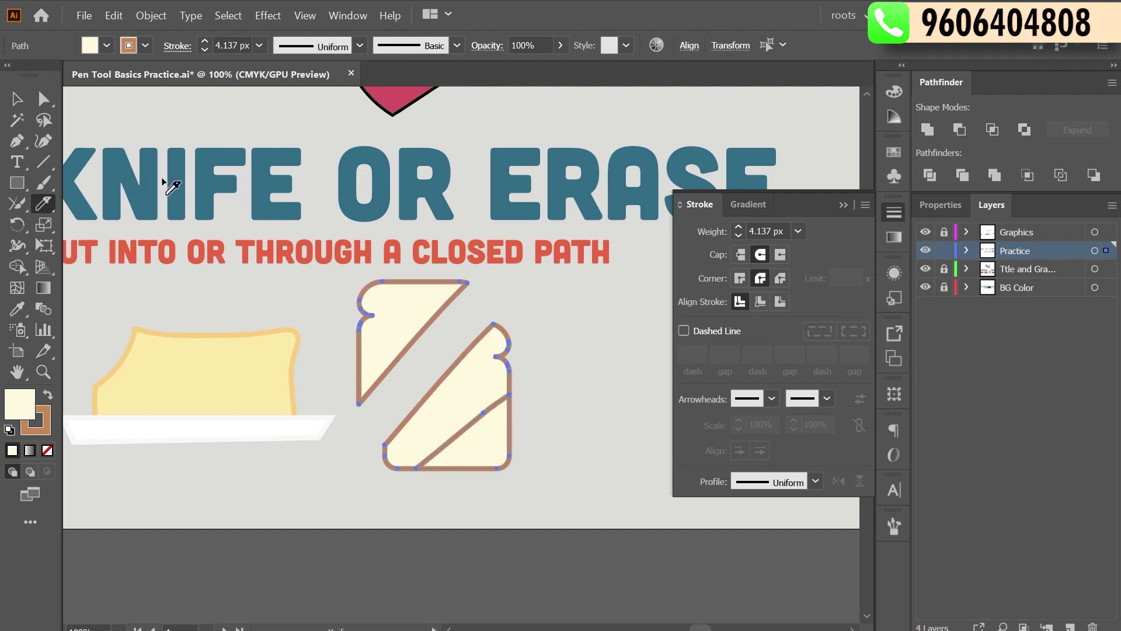
pyautogui.moveTo(447, 365); pyautogui.dragTo(517, 505)
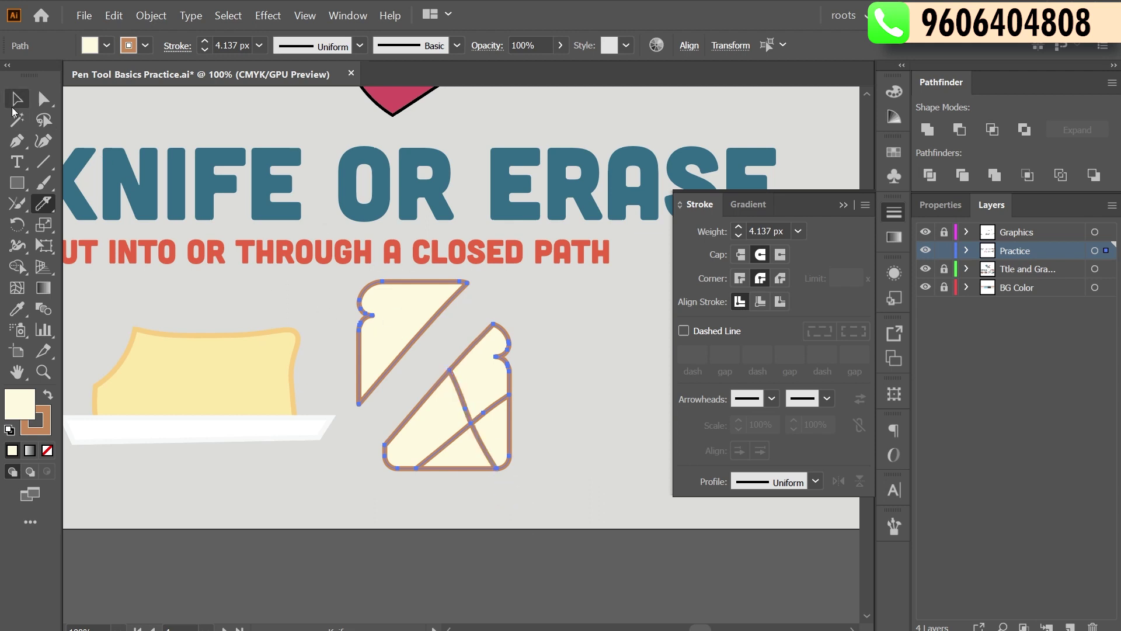
# Spread all the cut bread pieces slightly apart from one another
pyautogui.click(16, 101)
pyautogui.moveTo(490, 361); pyautogui.dragTo(501, 327)
pyautogui.moveTo(502, 433); pyautogui.dragTo(451, 478)
pyautogui.moveTo(443, 416); pyautogui.dragTo(403, 416)
pyautogui.moveTo(496, 432); pyautogui.dragTo(510, 431)
pyautogui.moveTo(416, 426); pyautogui.dragTo(438, 426)
pyautogui.moveTo(443, 499); pyautogui.dragTo(443, 493)
pyautogui.hotkey('ctrl', '1')
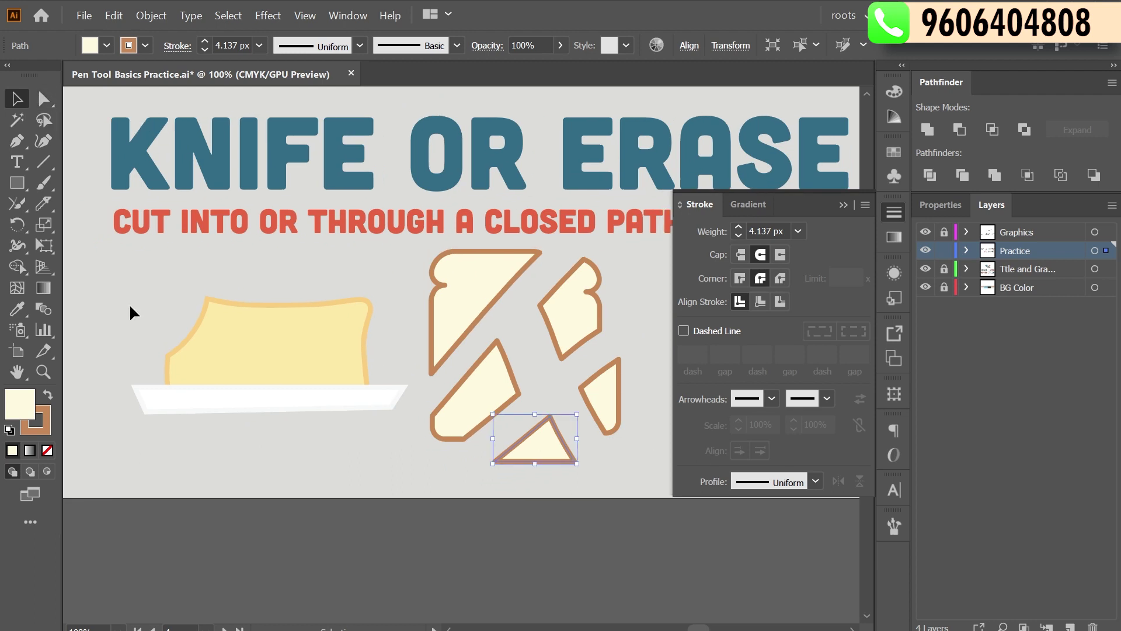
pyautogui.rightClick(45, 204)
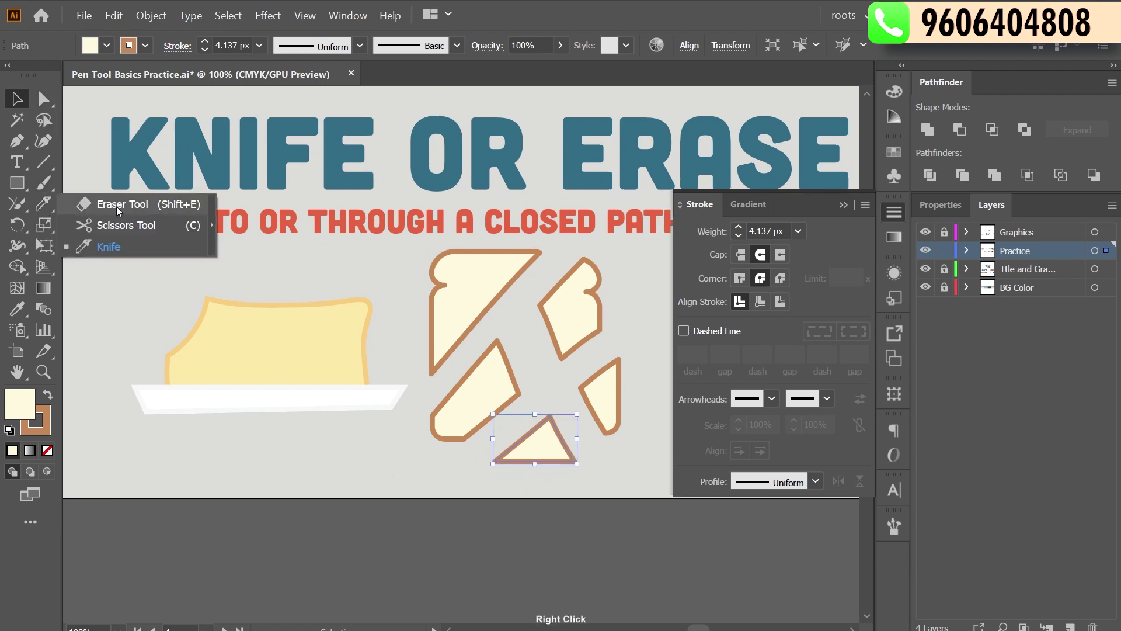
# Select the top bread piece and erase a gap splitting it in two
pyautogui.click(118, 206)
pyautogui.moveTo(294, 269)
pyautogui.mouseDown()
pyautogui.moveTo(245, 426)
pyautogui.moveTo(250, 458)
pyautogui.mouseUp()
pyautogui.click(17, 99)
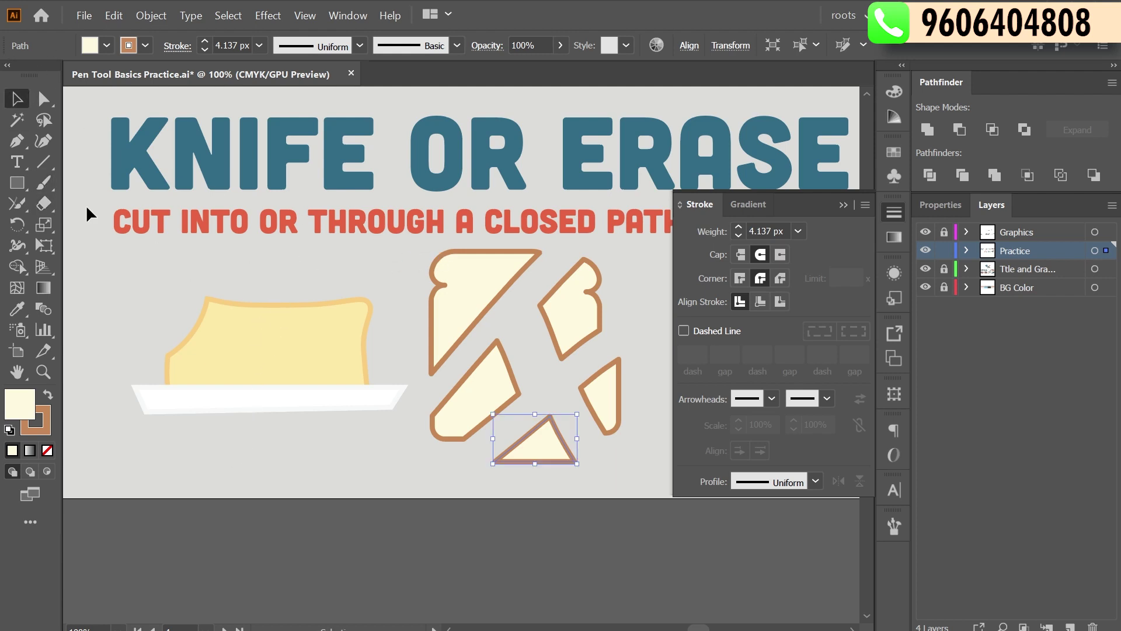
pyautogui.click(44, 204)
pyautogui.moveTo(383, 234); pyautogui.dragTo(535, 323)
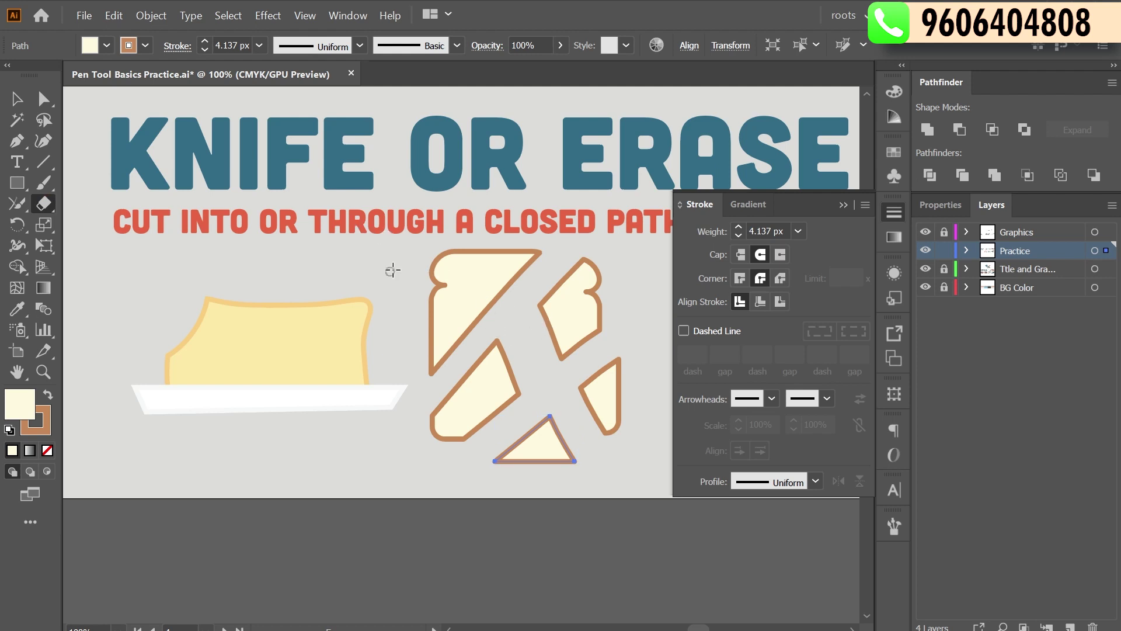
pyautogui.press('v')
pyautogui.moveTo(425, 245); pyautogui.dragTo(521, 327)
pyautogui.click(44, 203)
pyautogui.moveTo(403, 285); pyautogui.dragTo(543, 292)
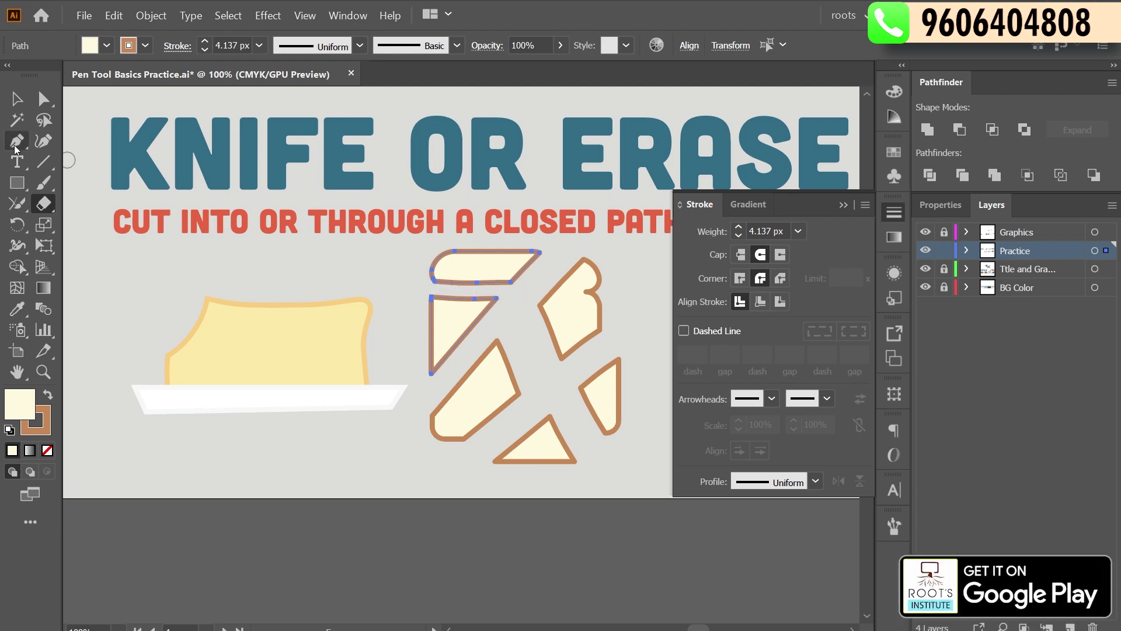
# Knife the left triangle piece again to split off a thin top sliver
pyautogui.rightClick(39, 202)
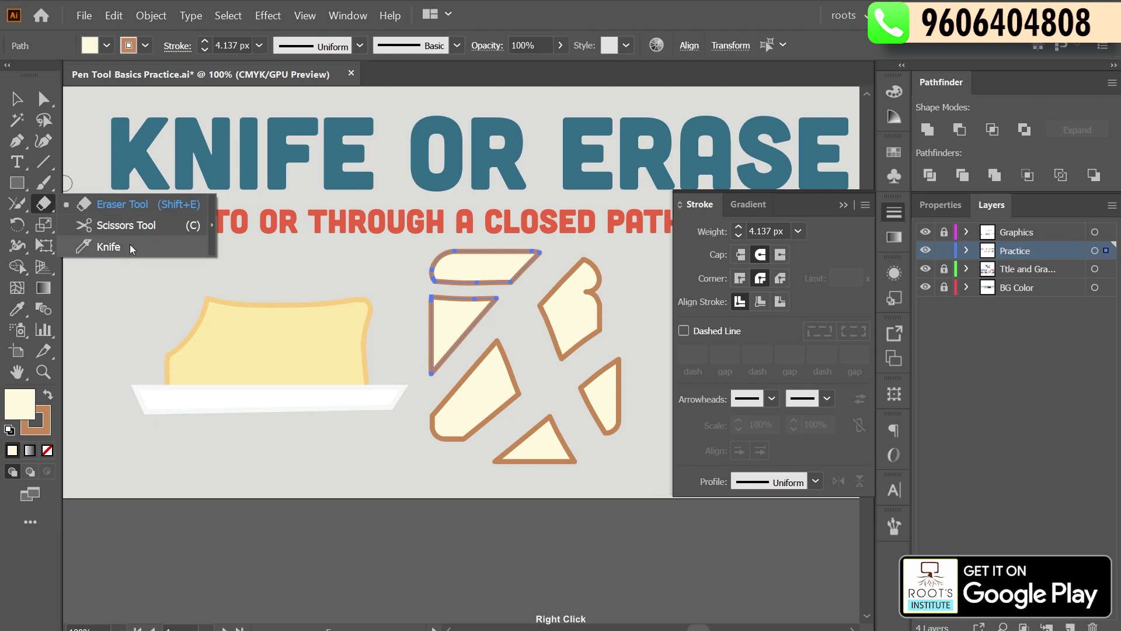
pyautogui.click(109, 247)
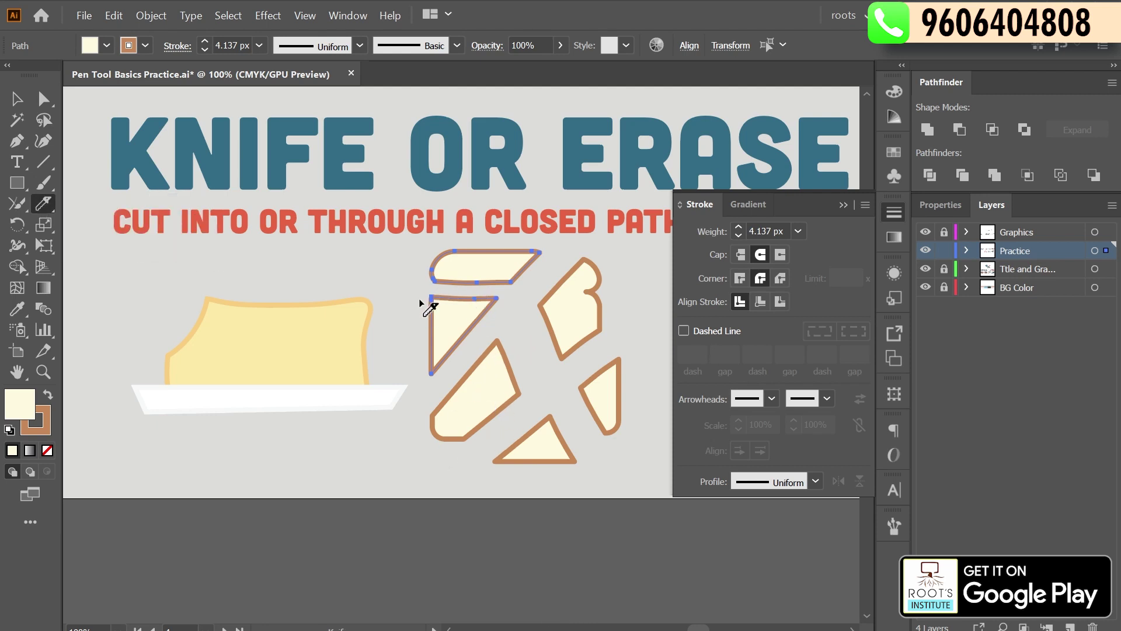
pyautogui.moveTo(421, 313); pyautogui.dragTo(508, 331)
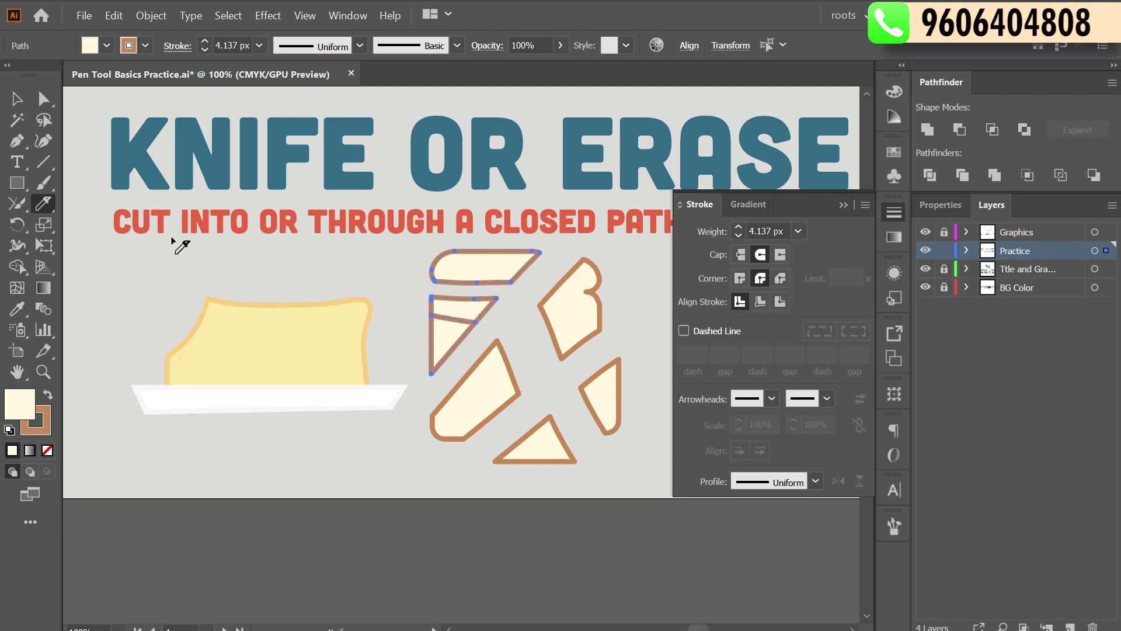
pyautogui.click(17, 99)
# Trial-erase through the butter and plate, undo it, and enlarge the eraser brush
pyautogui.moveTo(325, 257); pyautogui.dragTo(211, 412)
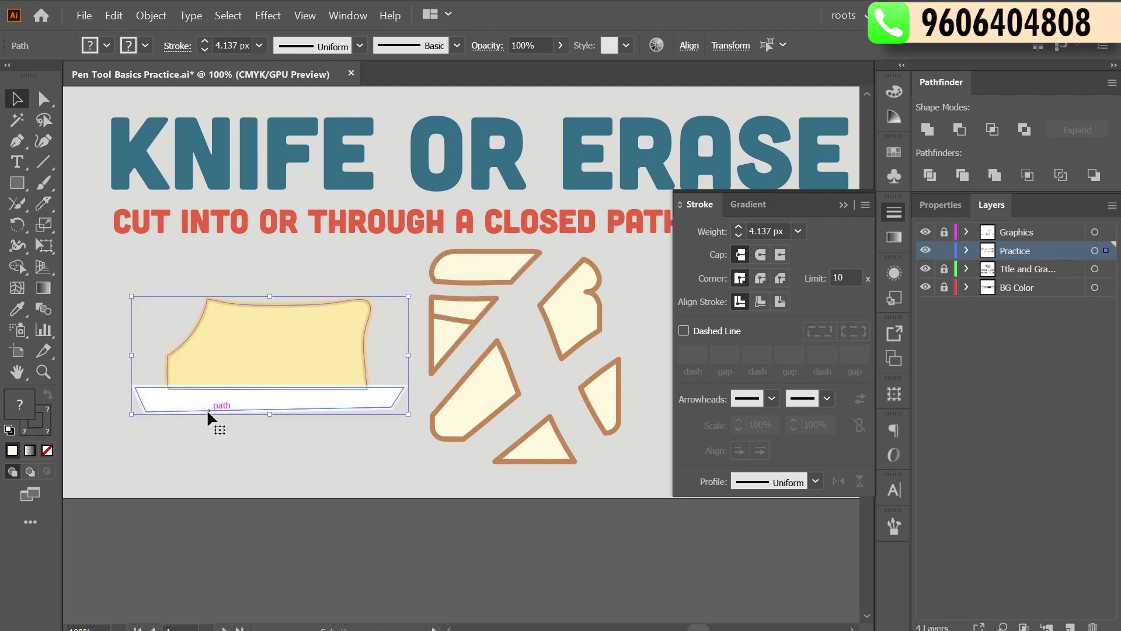
pyautogui.click(50, 183)
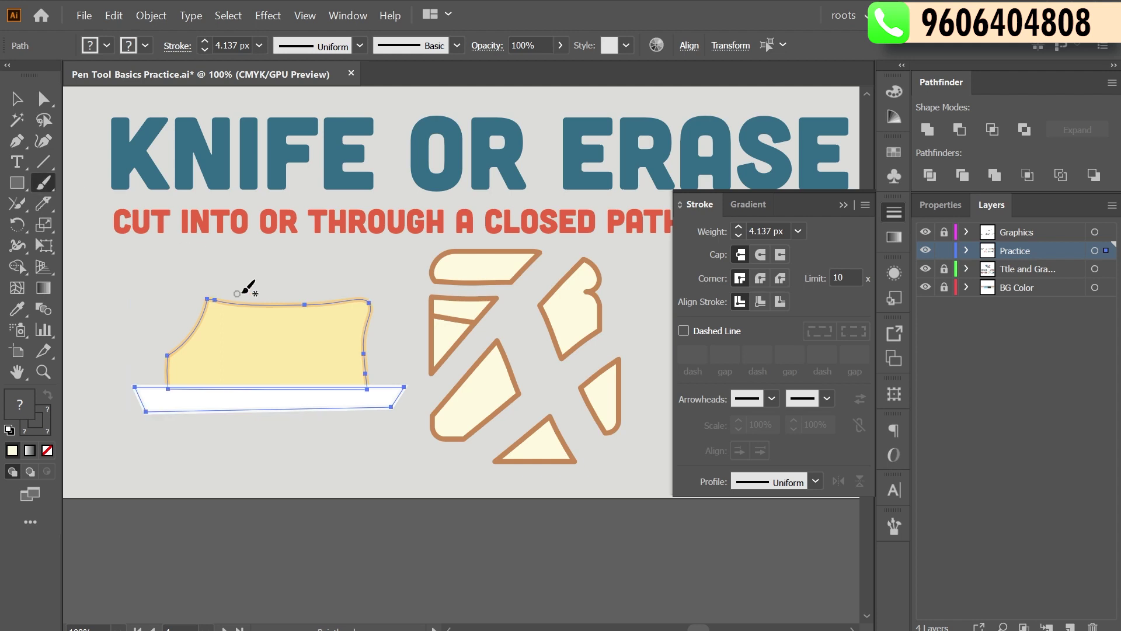
pyautogui.rightClick(45, 203)
pyautogui.click(120, 204)
pyautogui.moveTo(301, 291); pyautogui.dragTo(270, 466)
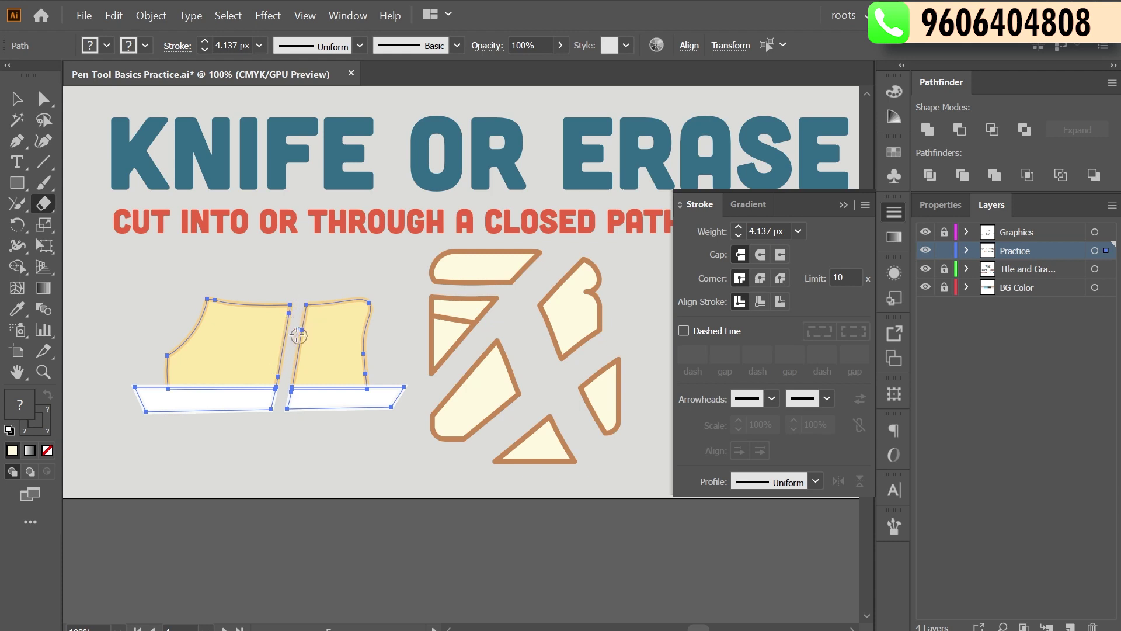
pyautogui.press('ctrl')
pyautogui.hotkey('ctrl', 'z')
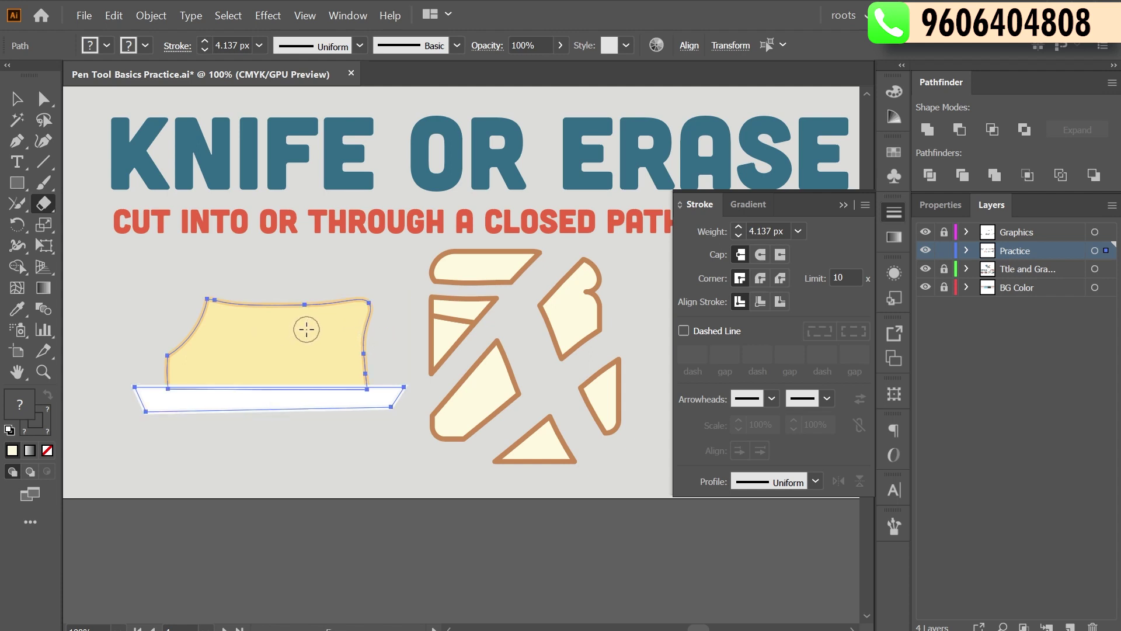
pyautogui.press(']')
pyautogui.press(']')
pyautogui.press(']')
pyautogui.press(']')
pyautogui.press('[')
# Bring the shoe exercise into view and select the red shoe sole
pyautogui.moveTo(578, 396)
pyautogui.mouseDown()
pyautogui.moveTo(431, 361)
pyautogui.moveTo(315, 173)
pyautogui.moveTo(188, 158)
pyautogui.moveTo(271, 250)
pyautogui.moveTo(70, 238)
pyautogui.mouseUp()
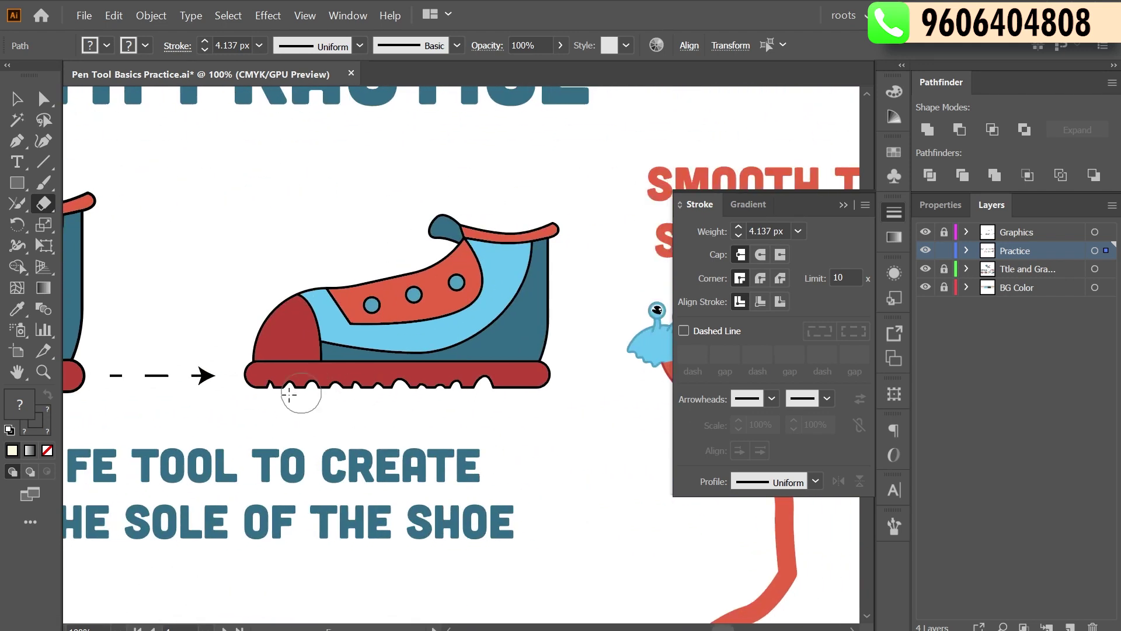
pyautogui.moveTo(199, 297); pyautogui.dragTo(530, 271)
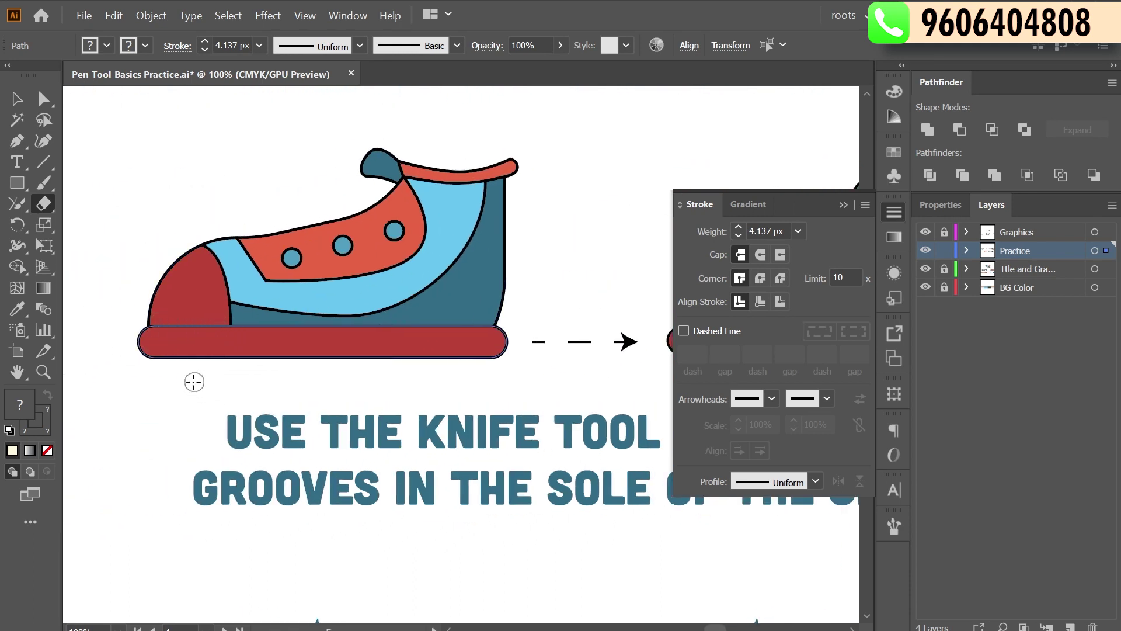
pyautogui.click(17, 99)
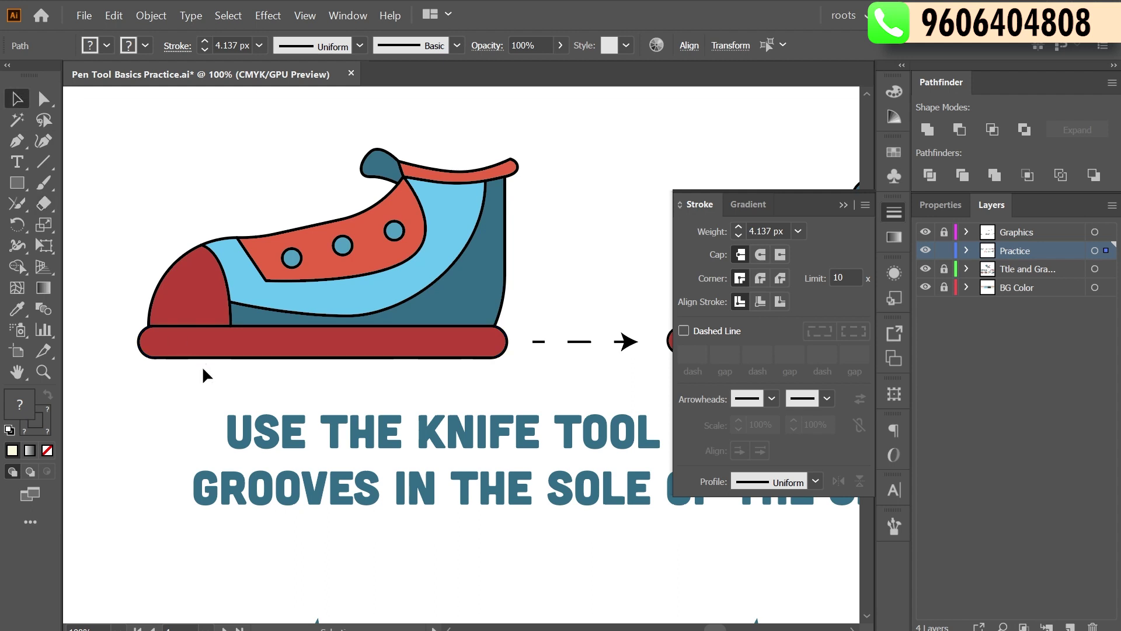
pyautogui.click(175, 355)
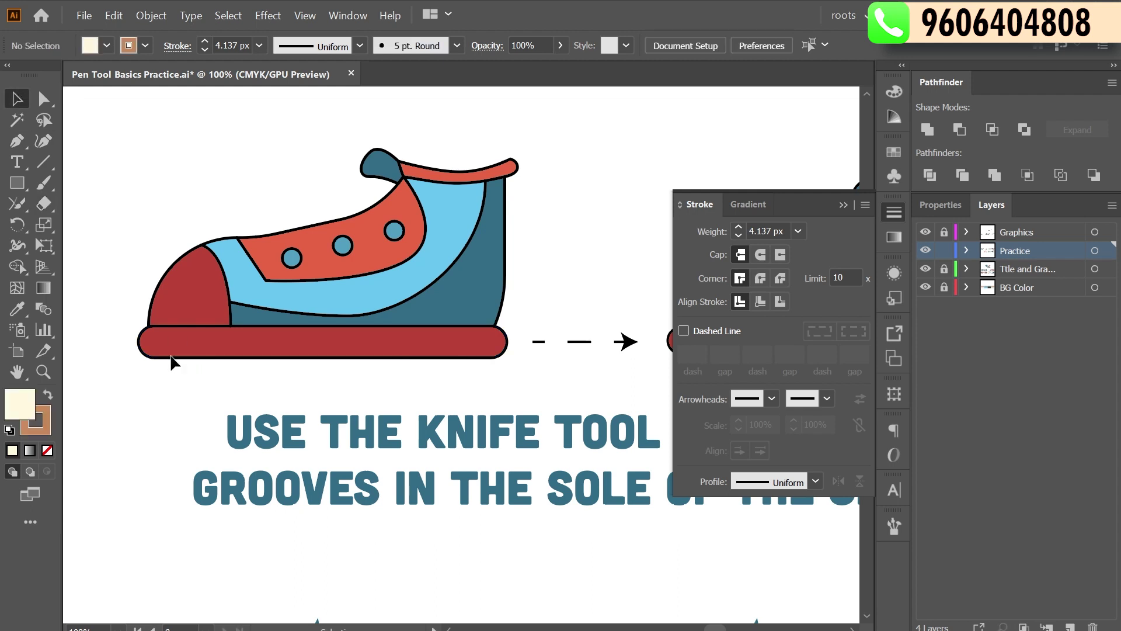
pyautogui.click(44, 204)
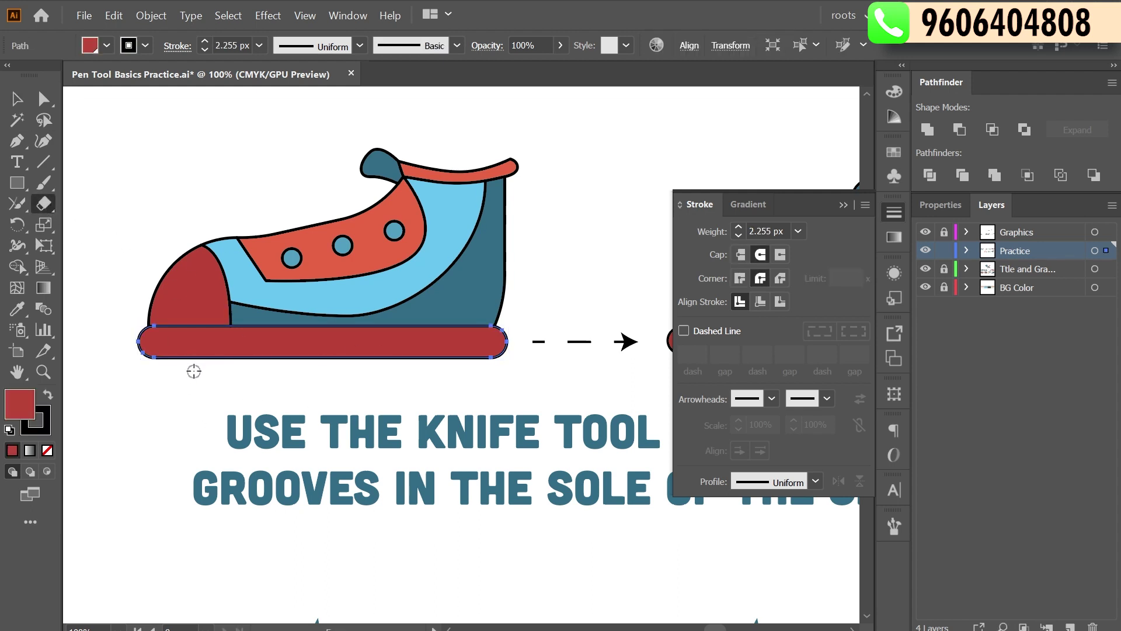
# Erase rounded notches and small holes along the sole's bottom edge
pyautogui.moveTo(194, 367); pyautogui.dragTo(195, 351)
pyautogui.moveTo(225, 365); pyautogui.dragTo(235, 341)
pyautogui.moveTo(310, 372)
pyautogui.mouseDown()
pyautogui.moveTo(337, 346)
pyautogui.moveTo(469, 345)
pyautogui.mouseUp()
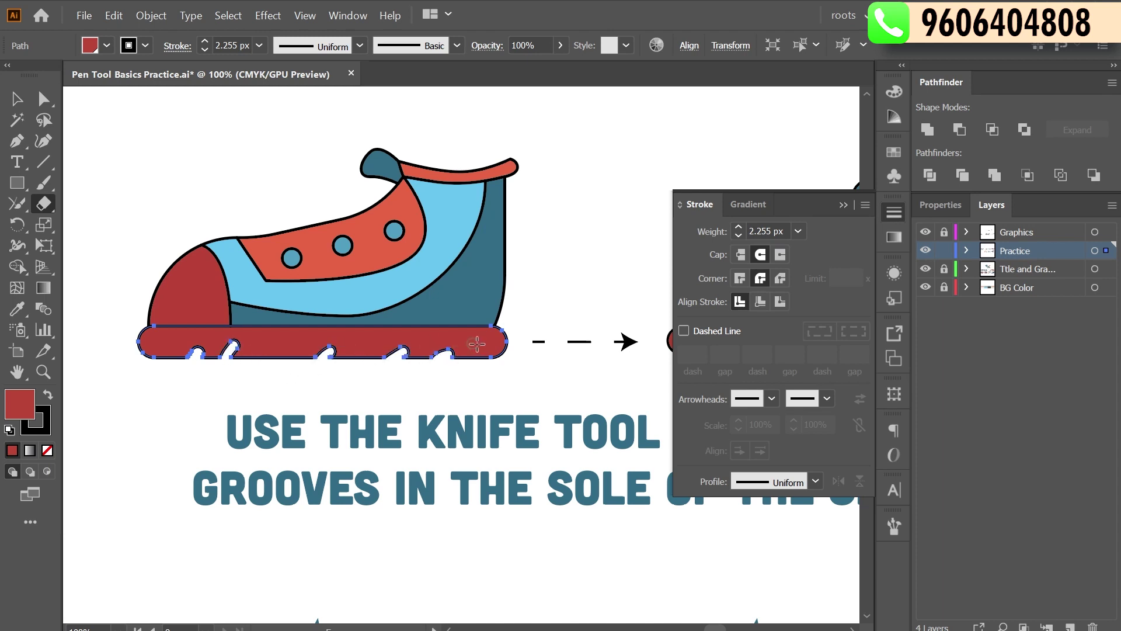
pyautogui.moveTo(272, 354); pyautogui.dragTo(278, 344)
pyautogui.moveTo(366, 351); pyautogui.dragTo(368, 348)
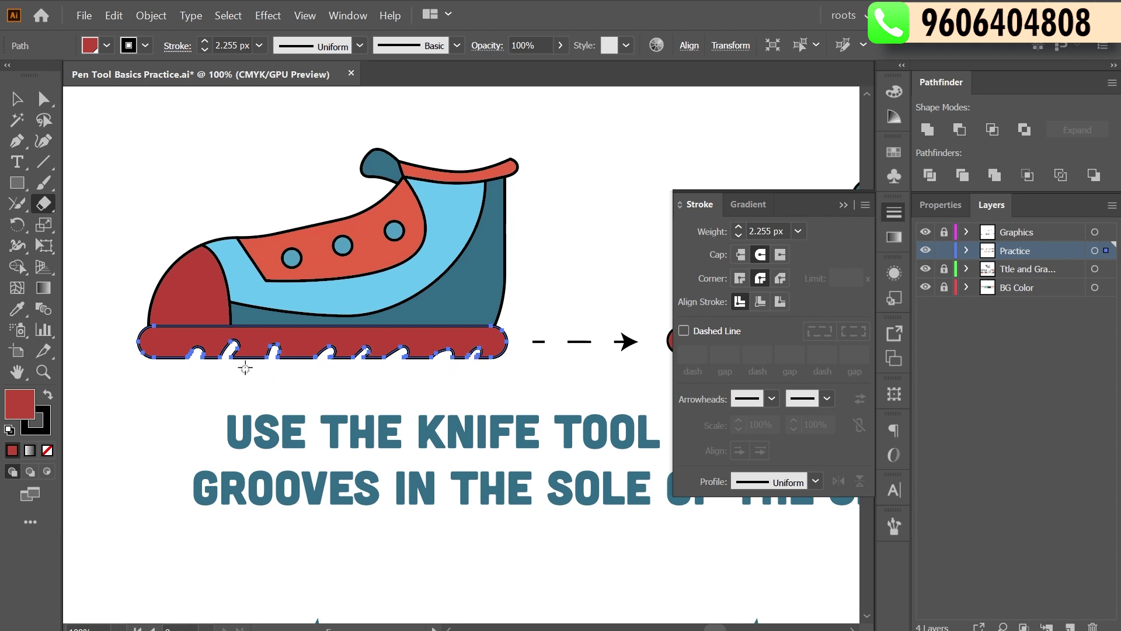
pyautogui.click(490, 340)
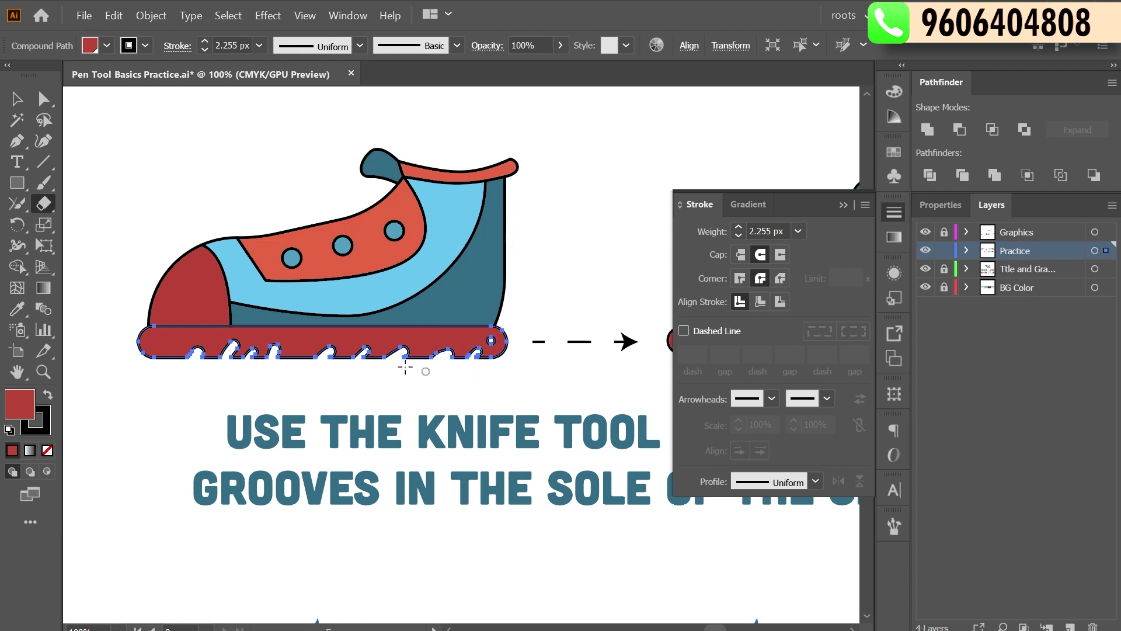
pyautogui.click(162, 339)
pyautogui.hscroll(5, 428, 362)
pyautogui.scroll(-1, 428, 362)
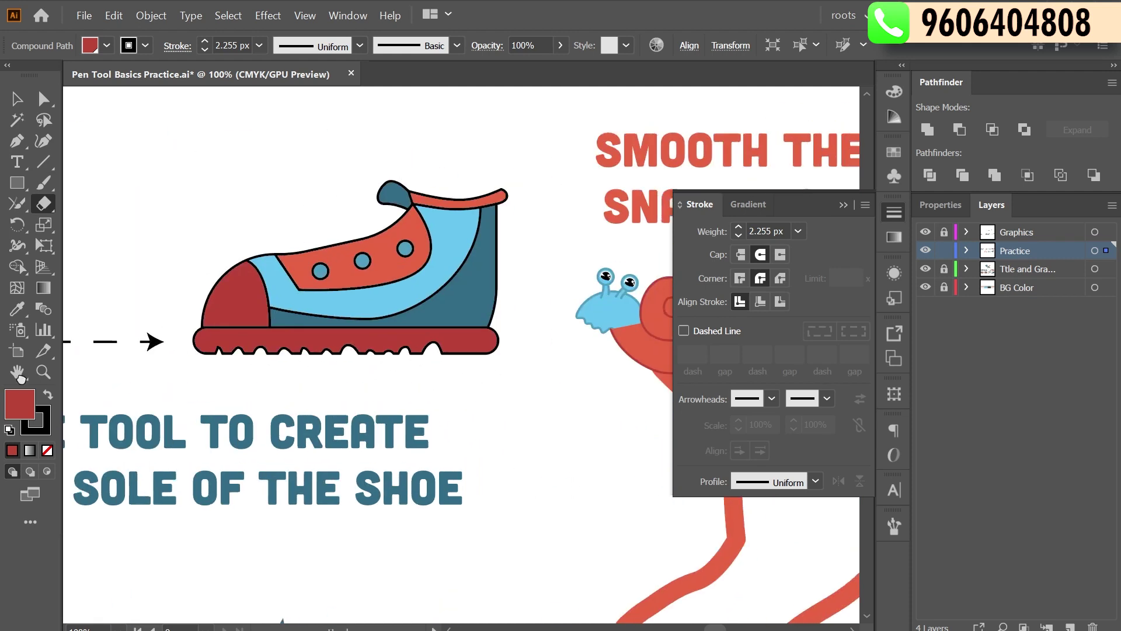
# Deselect the shoe sole and pan across to the broken star and blue sample star
pyautogui.moveTo(196, 303); pyautogui.dragTo(267, 299)
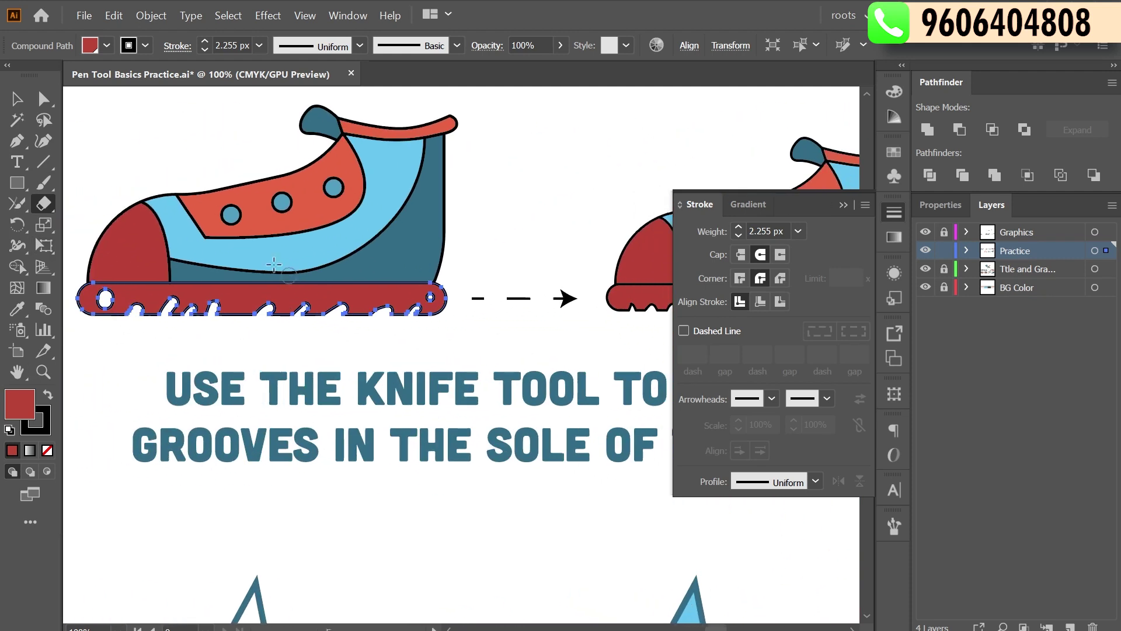
pyautogui.click(16, 98)
pyautogui.click(520, 211)
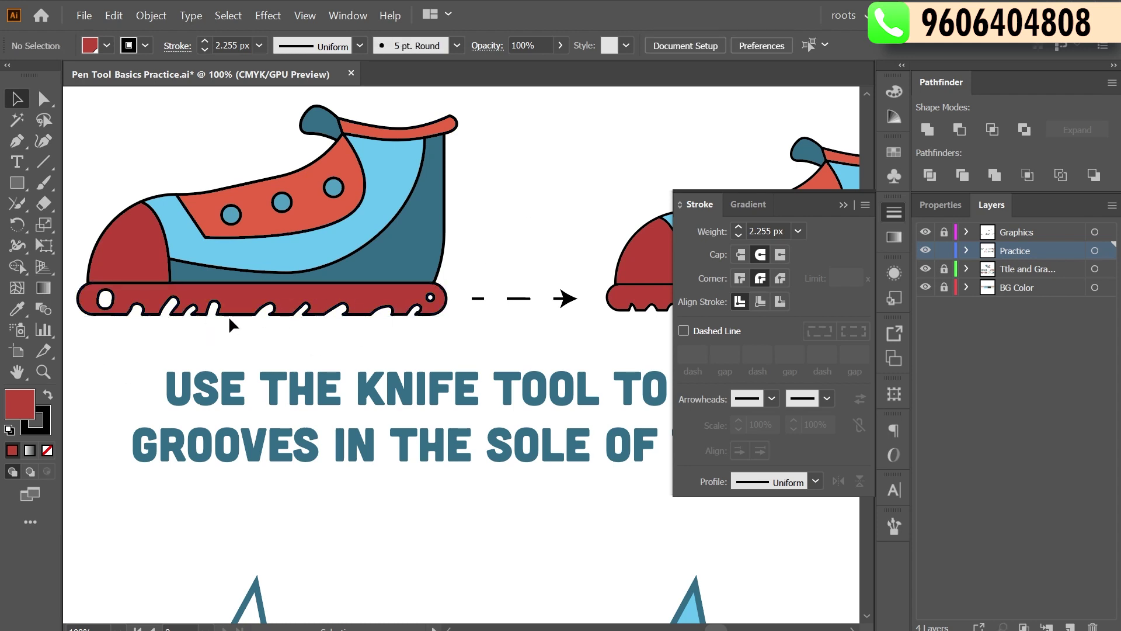
pyautogui.moveTo(231, 321); pyautogui.dragTo(337, 279)
pyautogui.scroll(-10, 337, 280)
pyautogui.hscroll(-10, 336, 280)
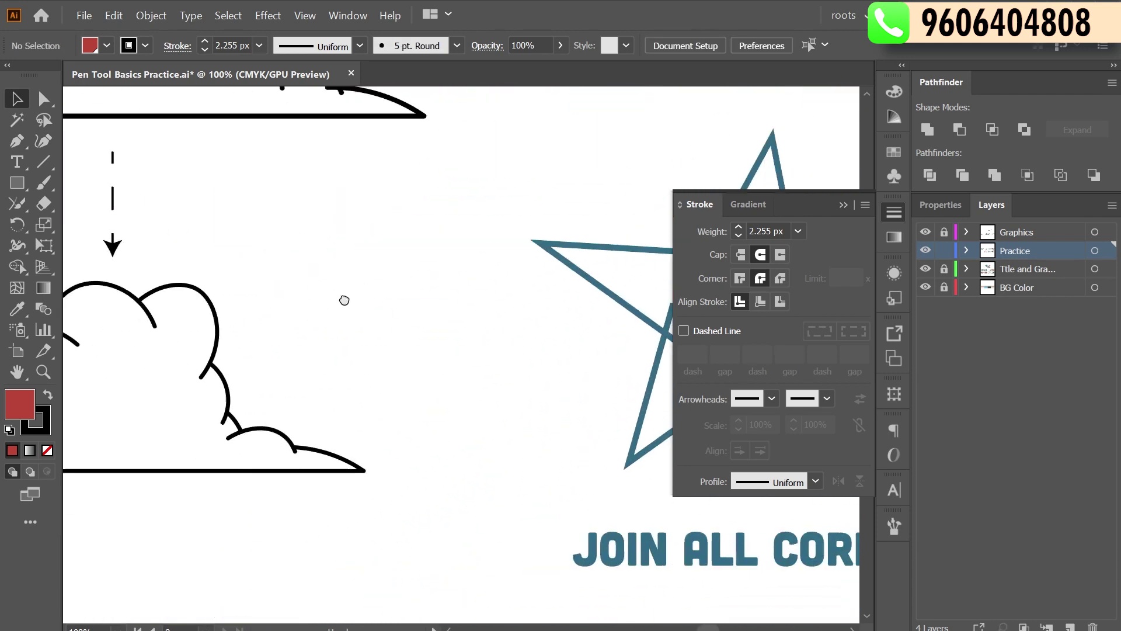
pyautogui.hscroll(10, 432, 270)
pyautogui.scroll(2, 210, 283)
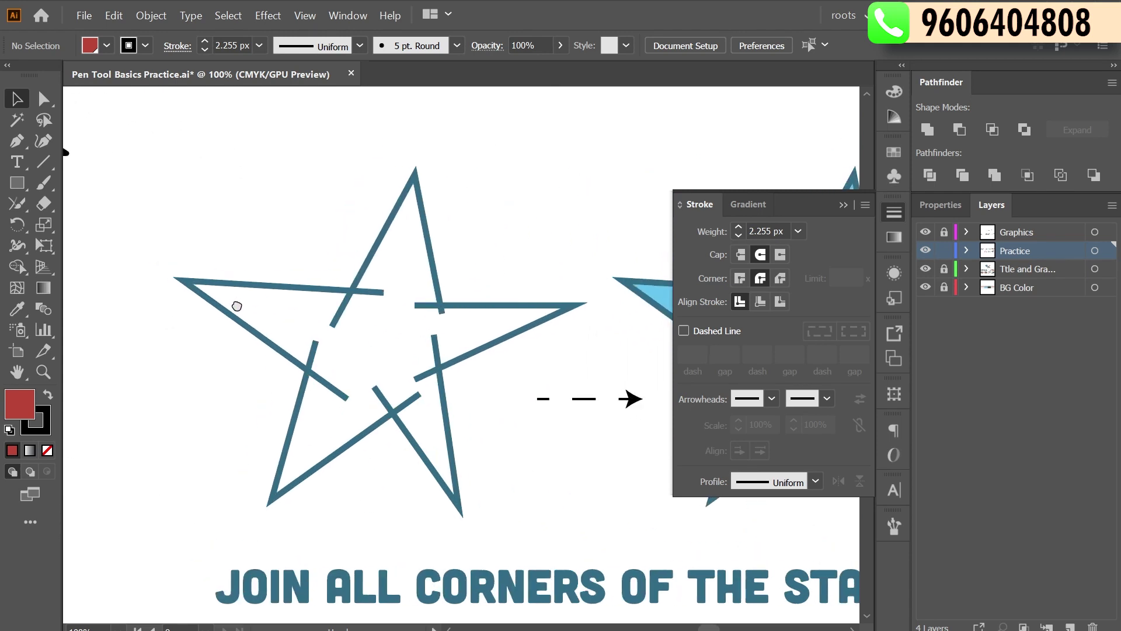
pyautogui.hscroll(4, 259, 286)
pyautogui.scroll(-2, 282, 300)
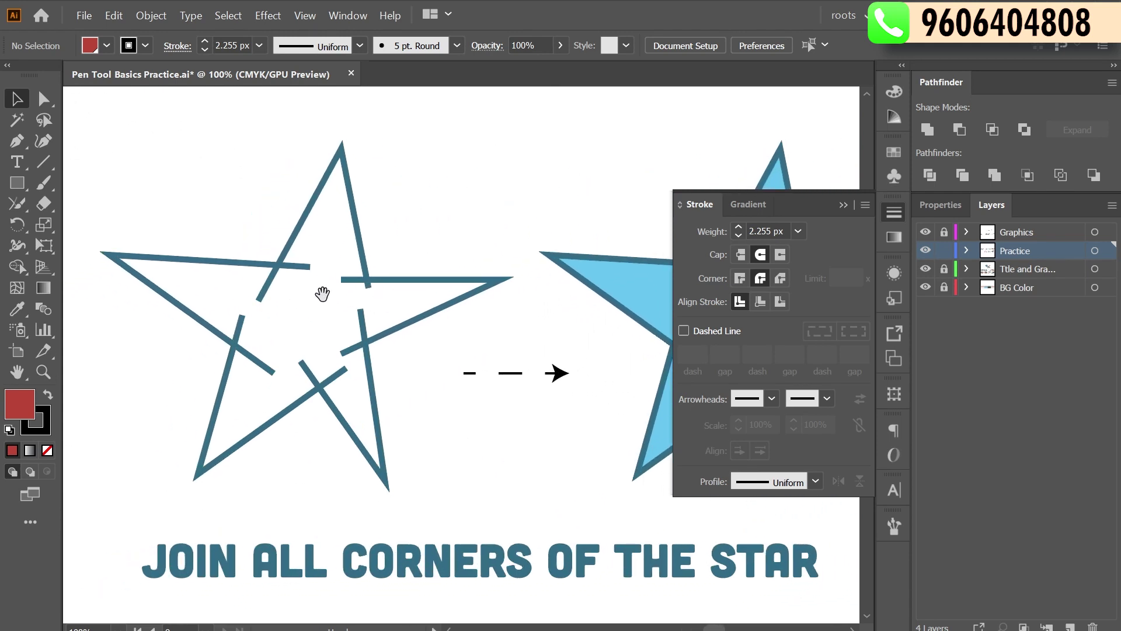
pyautogui.moveTo(356, 298); pyautogui.dragTo(164, 241)
pyautogui.moveTo(289, 172); pyautogui.dragTo(263, 214)
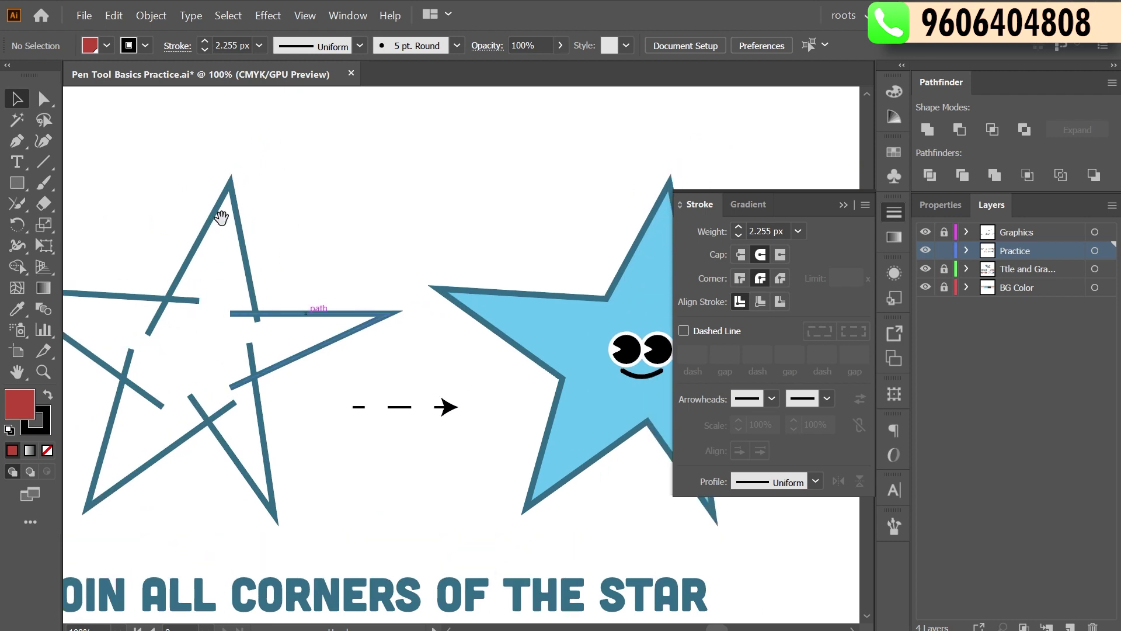
pyautogui.moveTo(376, 329); pyautogui.dragTo(193, 275)
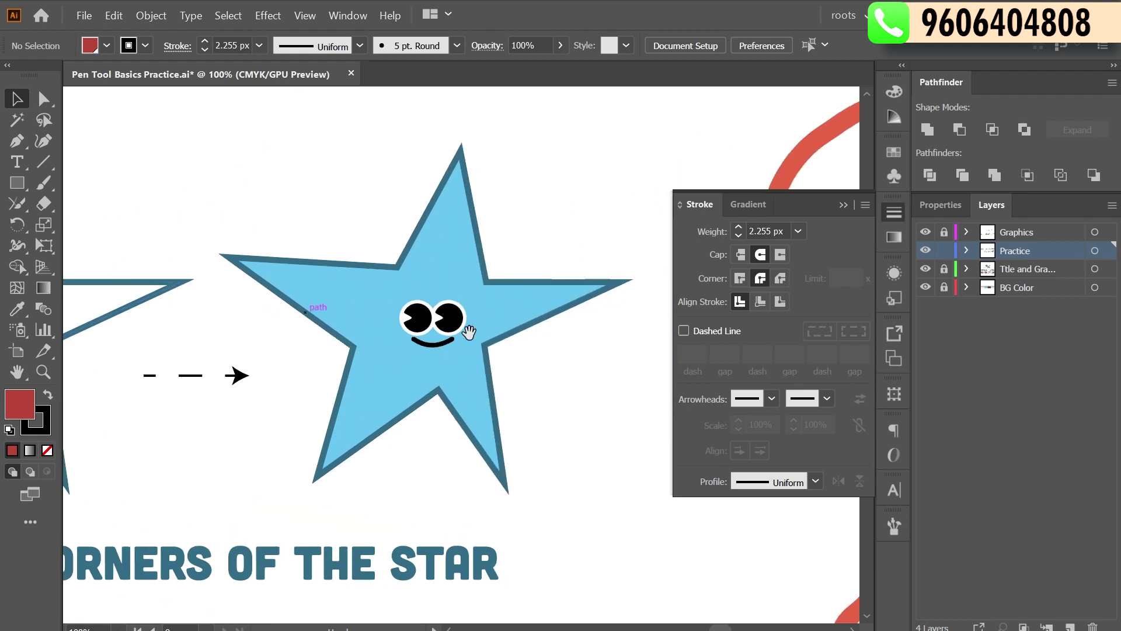
pyautogui.moveTo(272, 334); pyautogui.dragTo(339, 316)
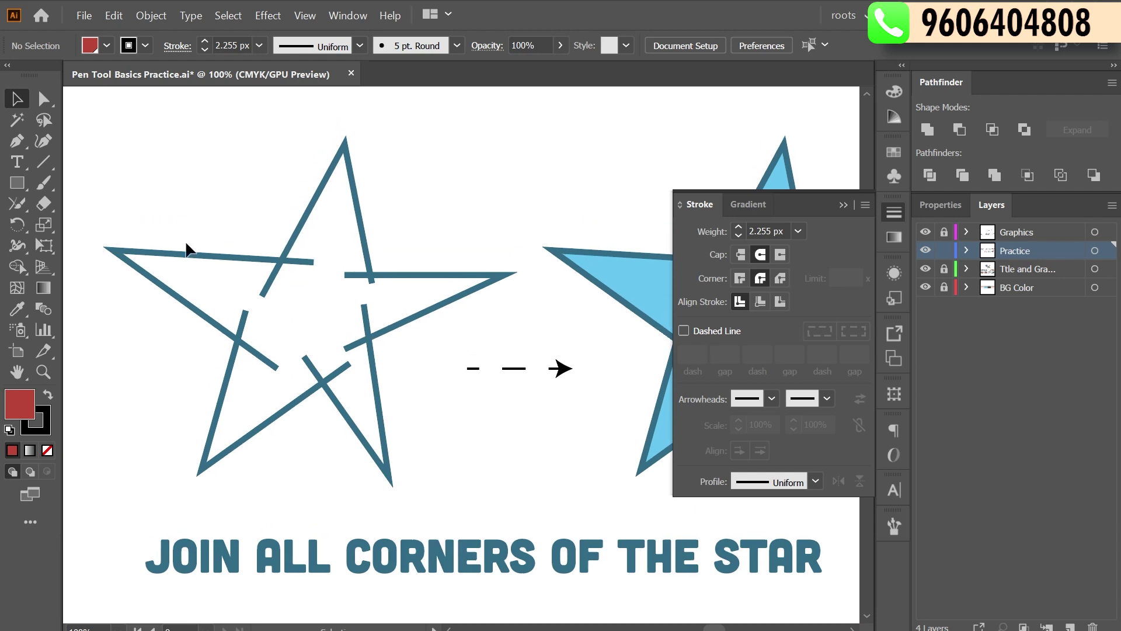
# Scrub the Join tool across the star's overlapping ends, then select the joined outline
pyautogui.click(25, 204)
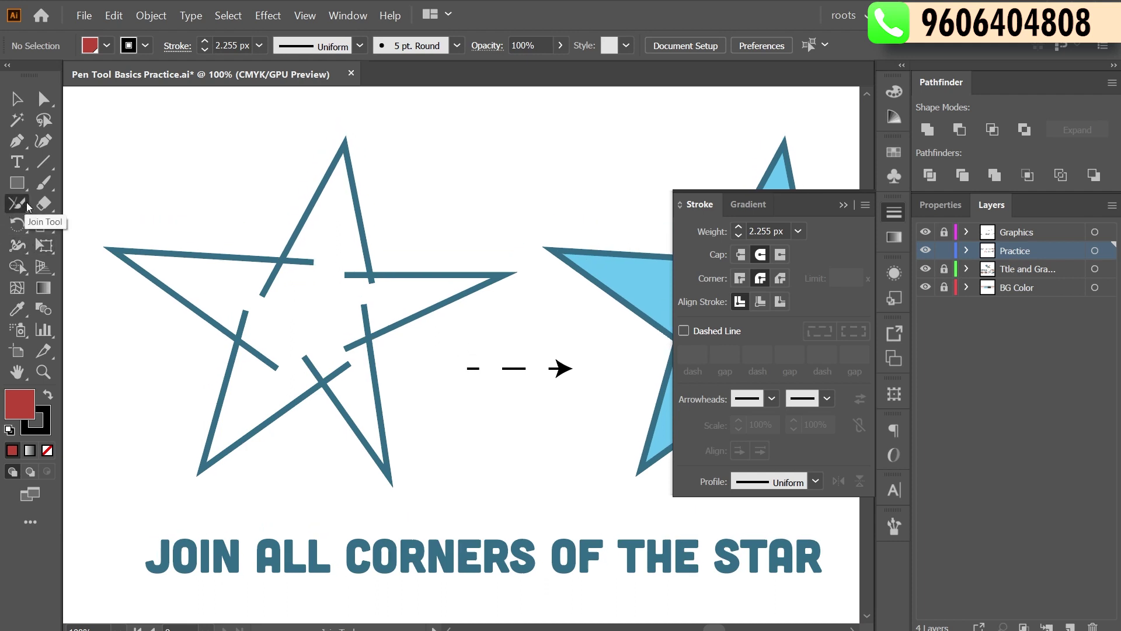
pyautogui.moveTo(255, 281)
pyautogui.mouseDown()
pyautogui.moveTo(311, 257)
pyautogui.moveTo(379, 282)
pyautogui.moveTo(351, 373)
pyautogui.moveTo(291, 379)
pyautogui.moveTo(248, 360)
pyautogui.moveTo(257, 313)
pyautogui.mouseUp()
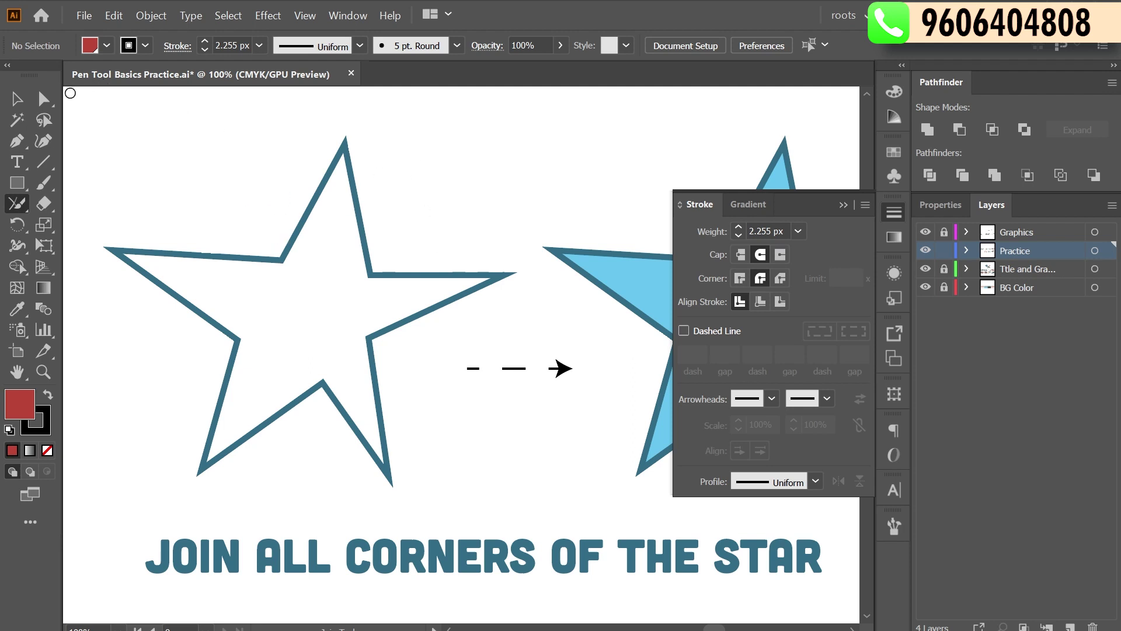
pyautogui.click(17, 98)
pyautogui.click(365, 234)
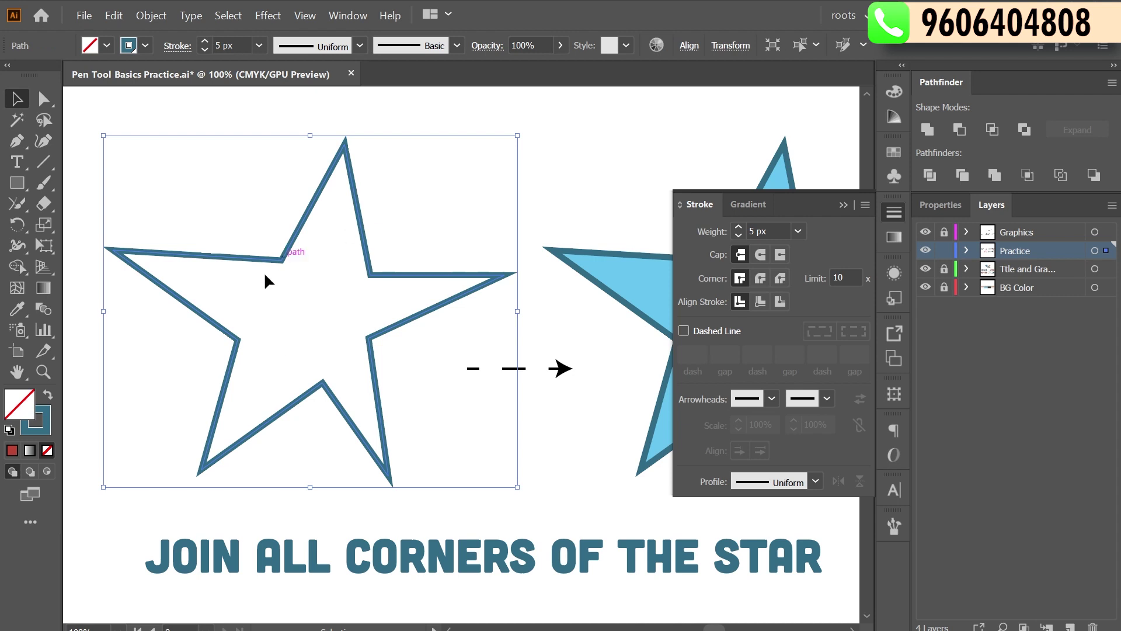
# Round the star's top corner, trying both Absolute and Relative rounding
pyautogui.click(43, 99)
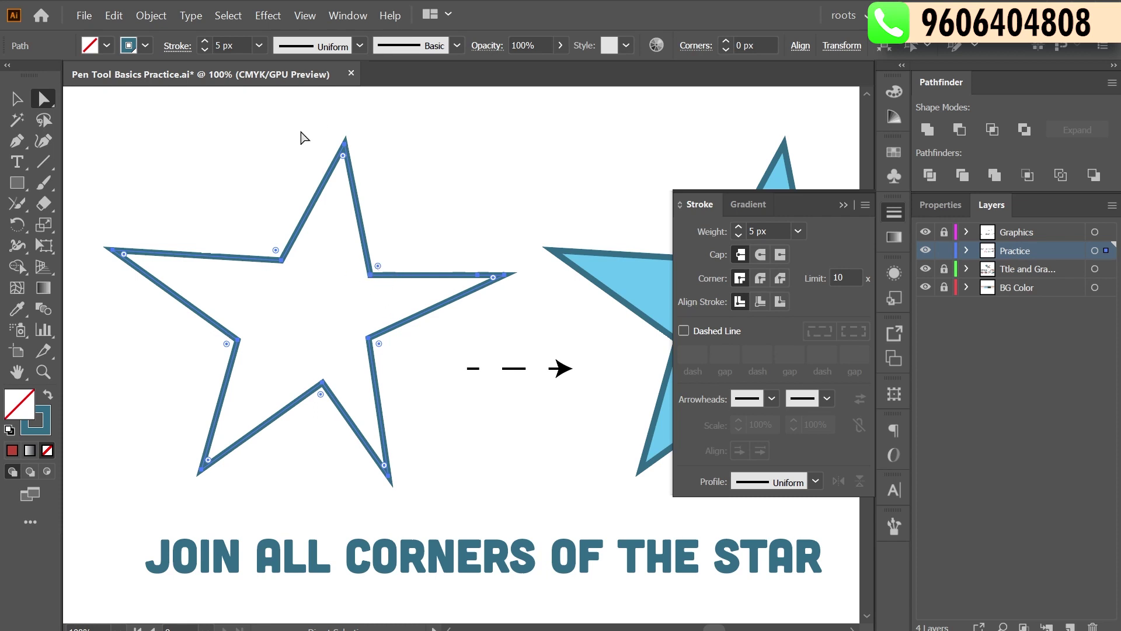
pyautogui.moveTo(343, 156); pyautogui.dragTo(327, 215)
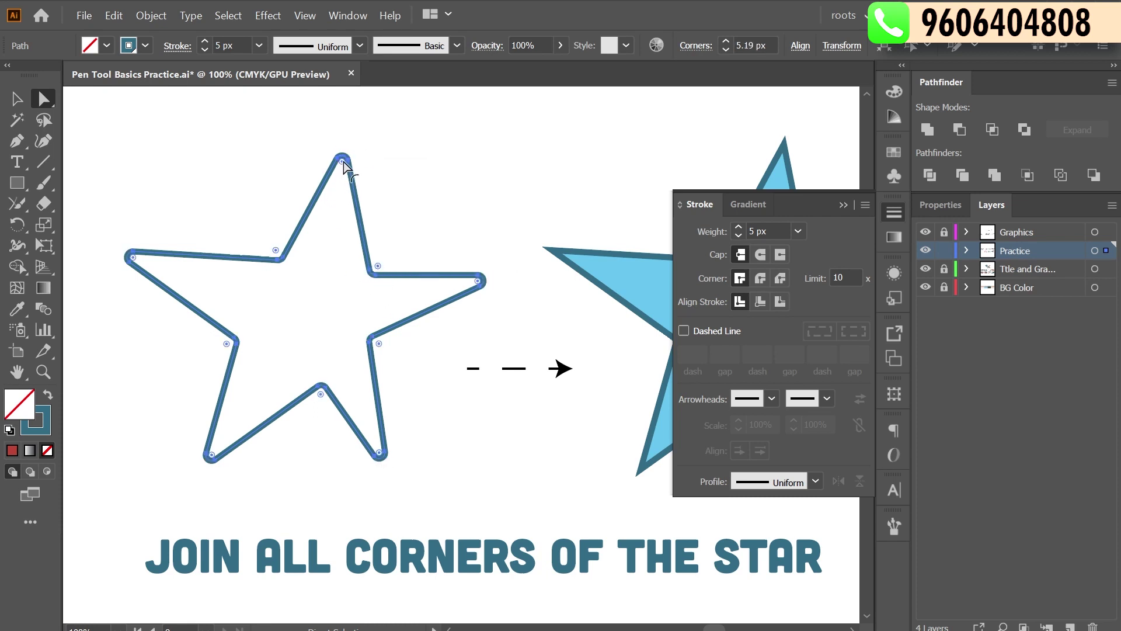
pyautogui.moveTo(343, 166); pyautogui.dragTo(358, 117)
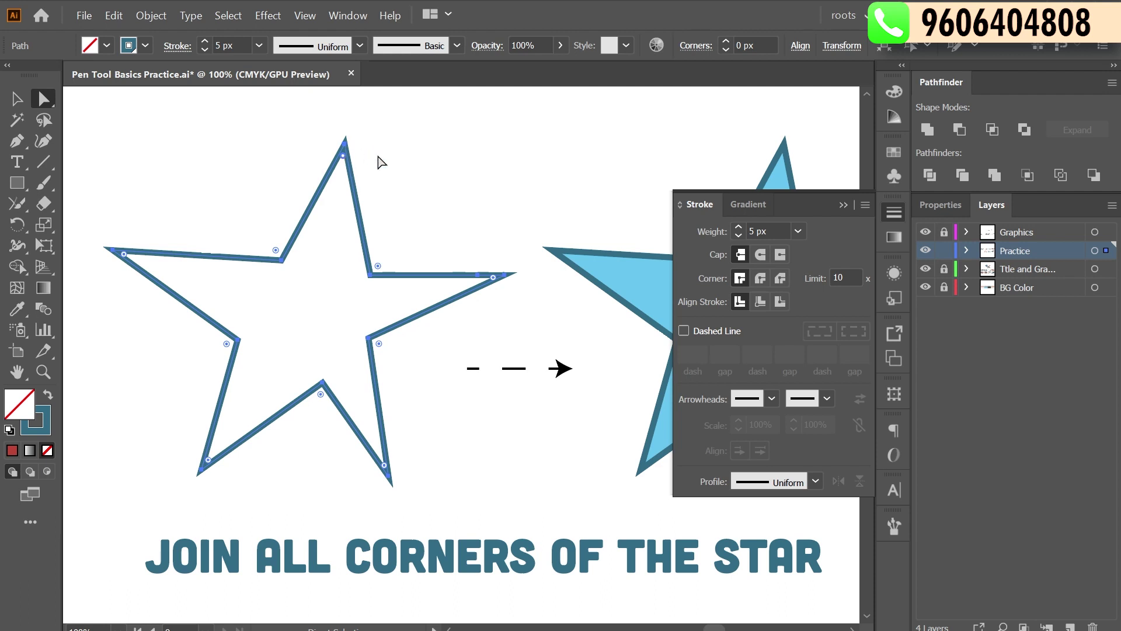
pyautogui.click(694, 49)
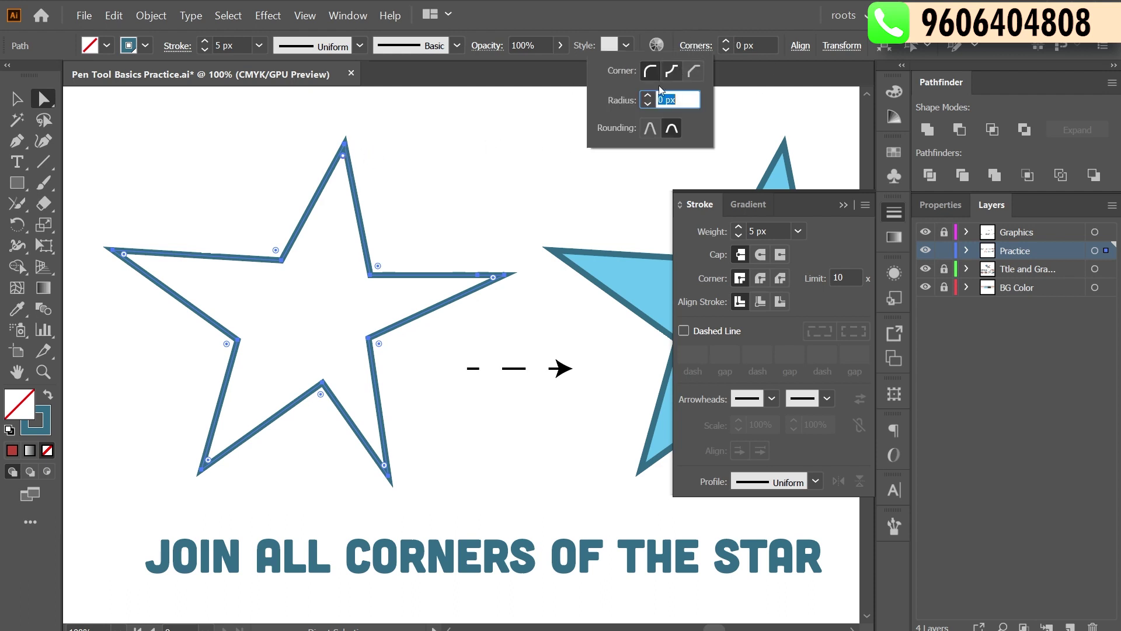
pyautogui.click(655, 129)
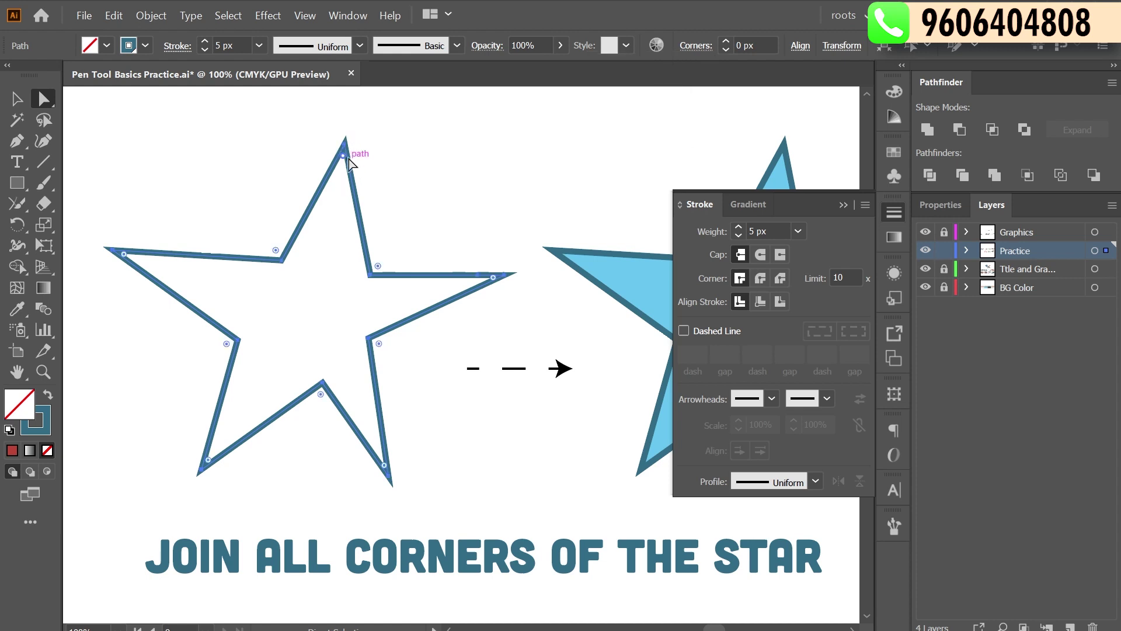
pyautogui.moveTo(345, 158); pyautogui.dragTo(331, 232)
pyautogui.click(714, 46)
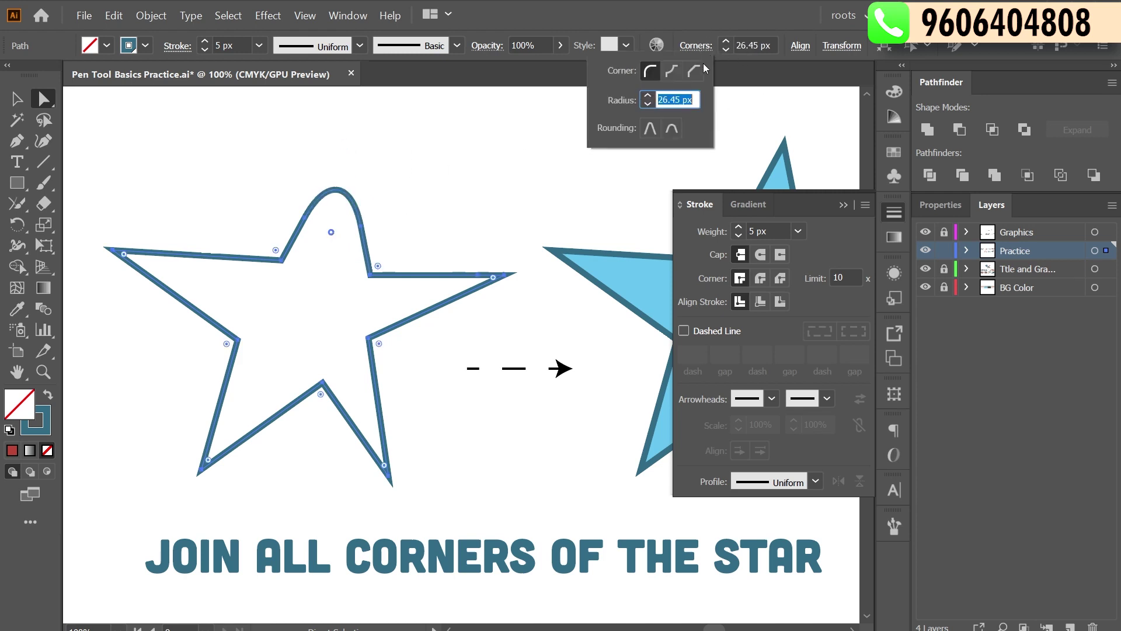
pyautogui.click(672, 129)
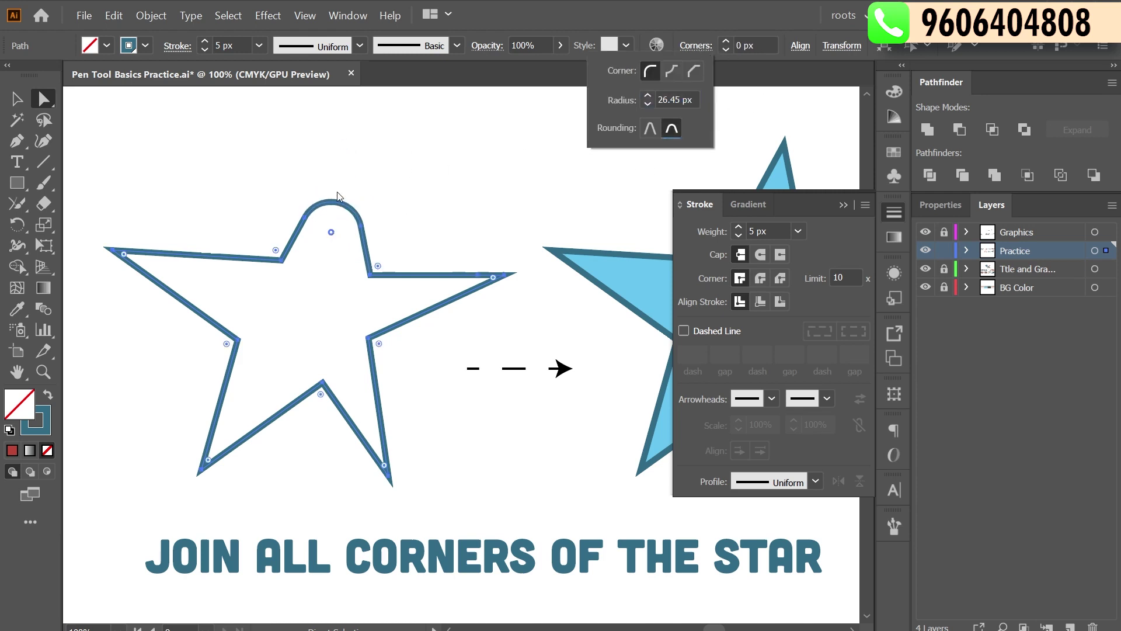
pyautogui.moveTo(333, 234); pyautogui.dragTo(352, 171)
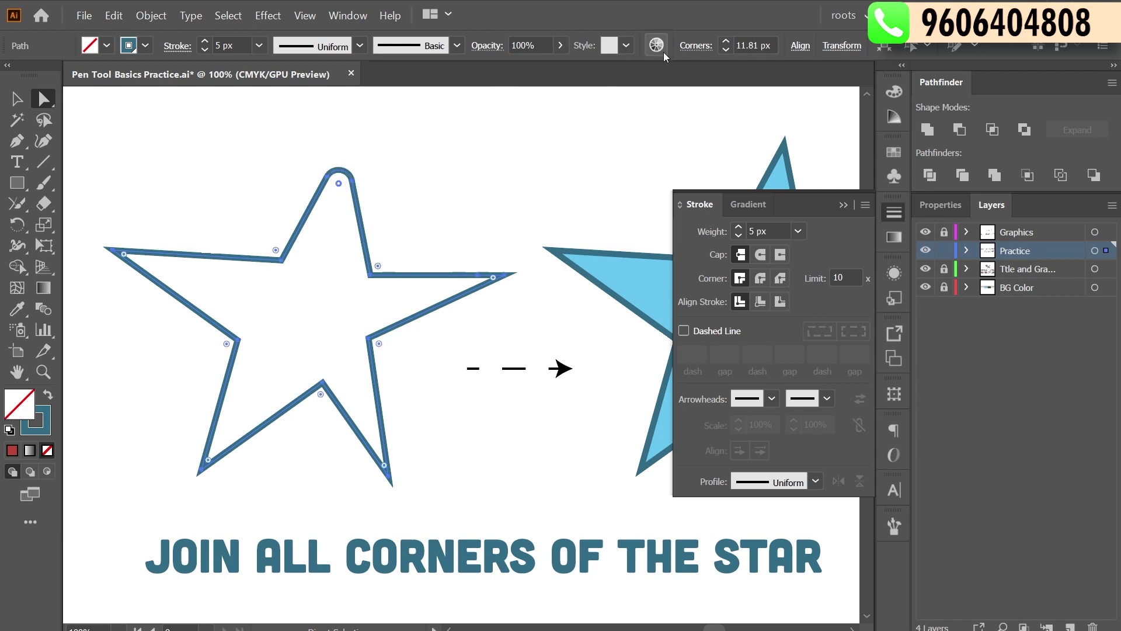
# Turn the top corner into a 19.23 px chamfer after trying Inverted Round
pyautogui.click(692, 46)
pyautogui.click(652, 133)
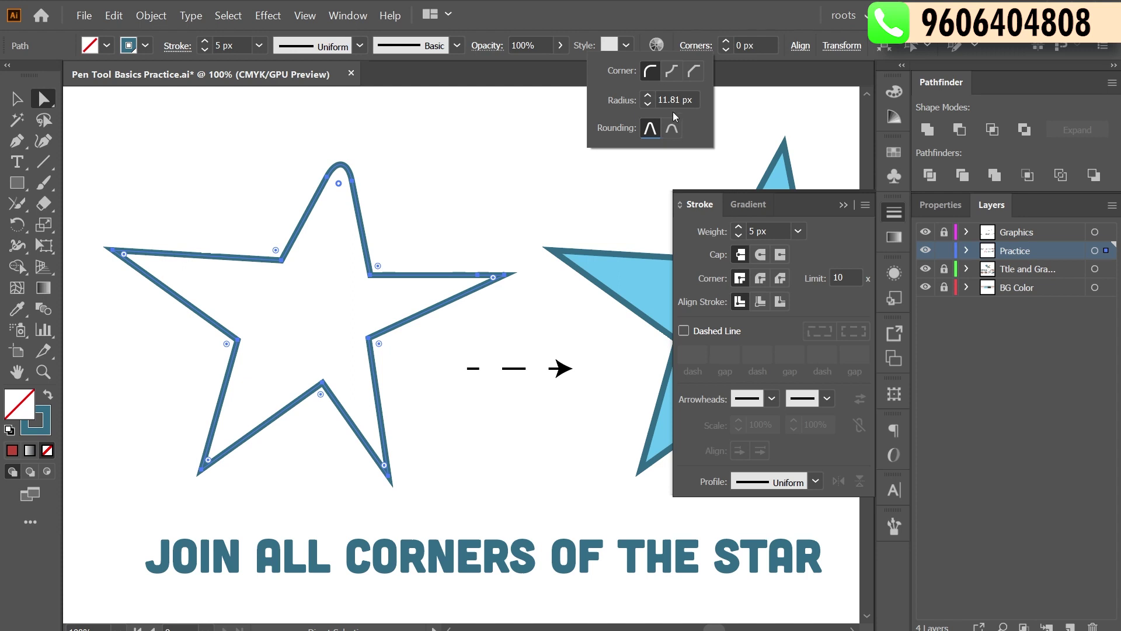
pyautogui.click(672, 71)
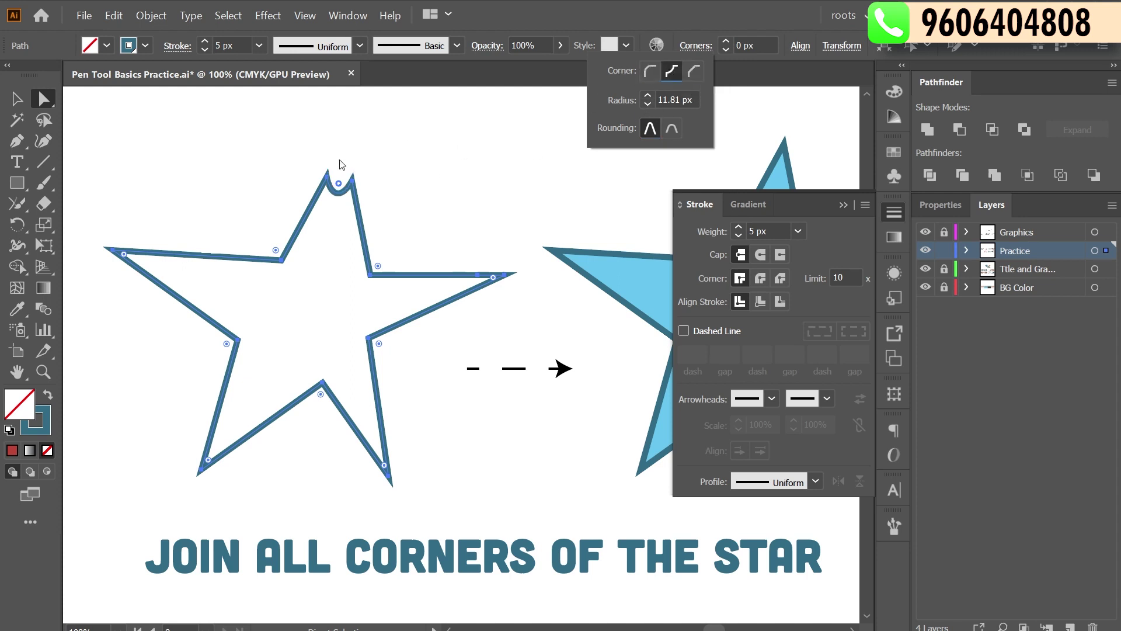
pyautogui.click(693, 71)
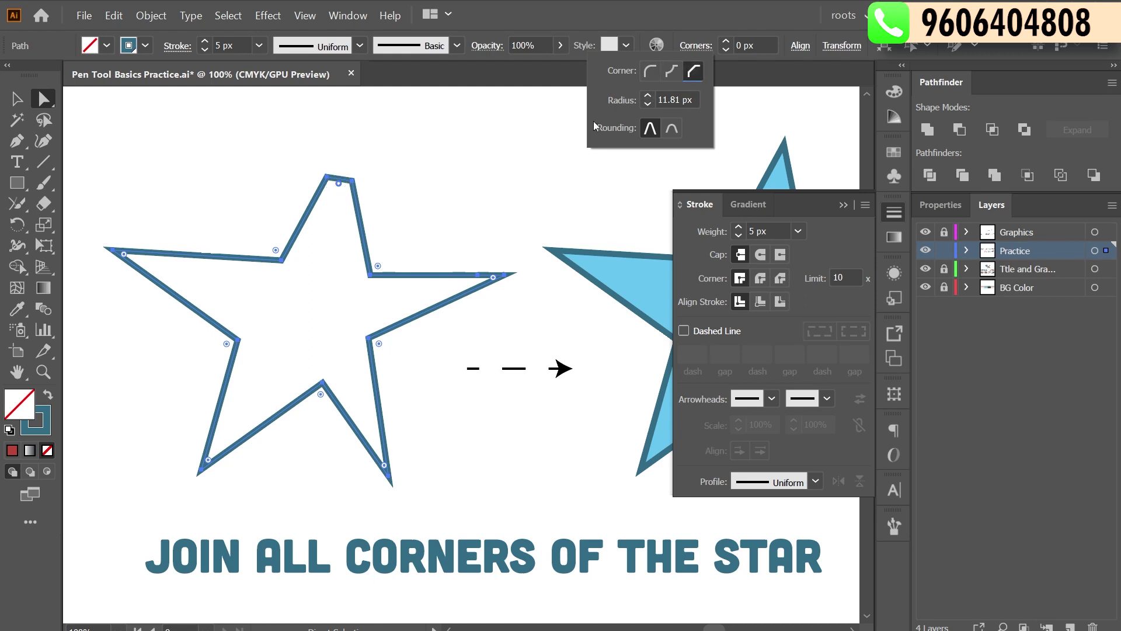
pyautogui.click(672, 72)
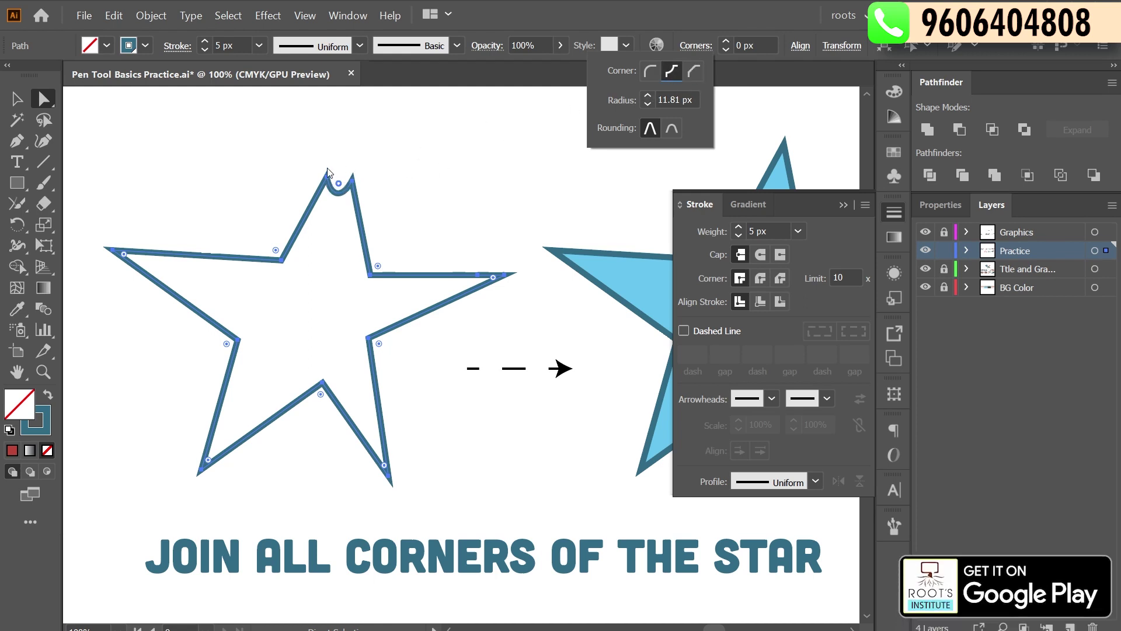
pyautogui.click(693, 72)
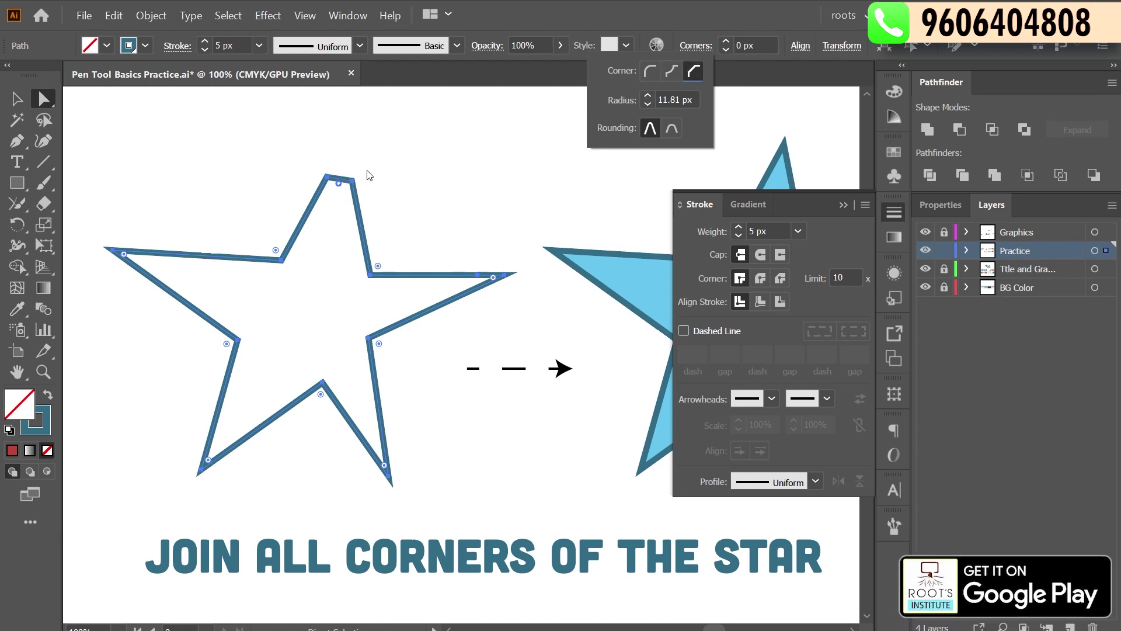
pyautogui.moveTo(341, 187); pyautogui.dragTo(339, 211)
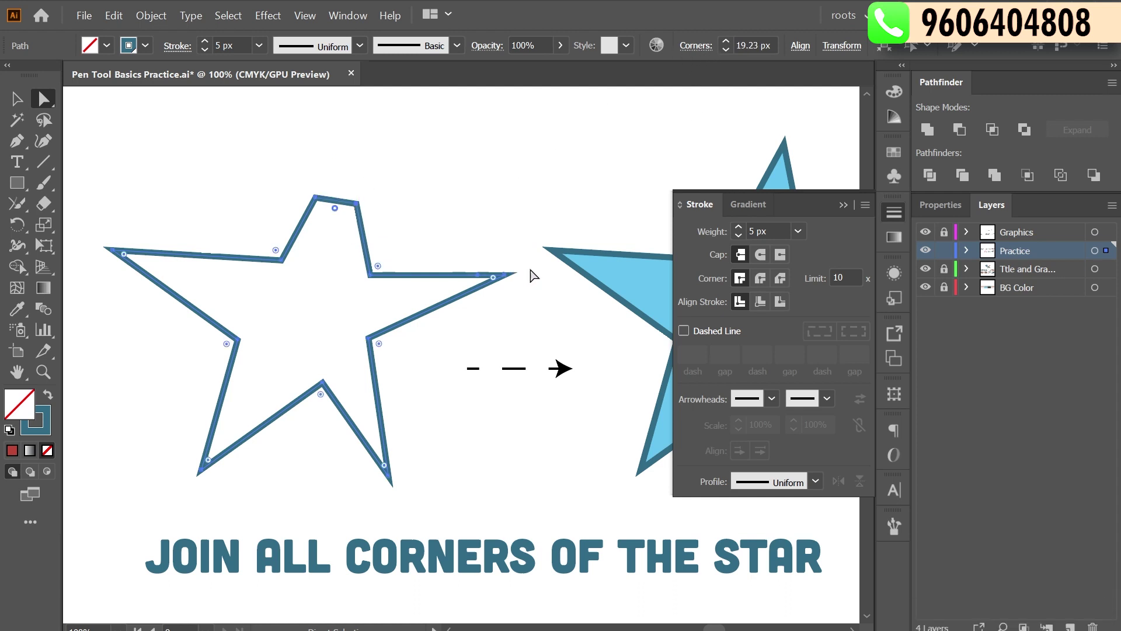
pyautogui.click(495, 292)
pyautogui.moveTo(526, 259)
pyautogui.mouseDown()
pyautogui.moveTo(462, 313)
pyautogui.moveTo(478, 278)
pyautogui.mouseUp()
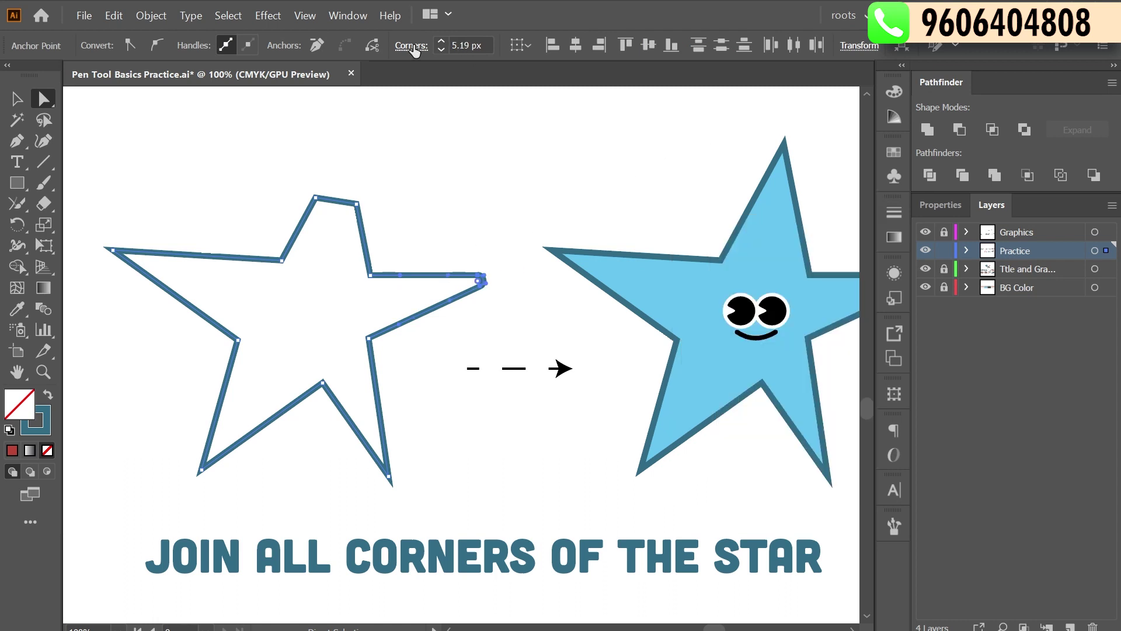
# Enter 2 px as the right point's corner radius, then pan to the snail trails
pyautogui.click(490, 47)
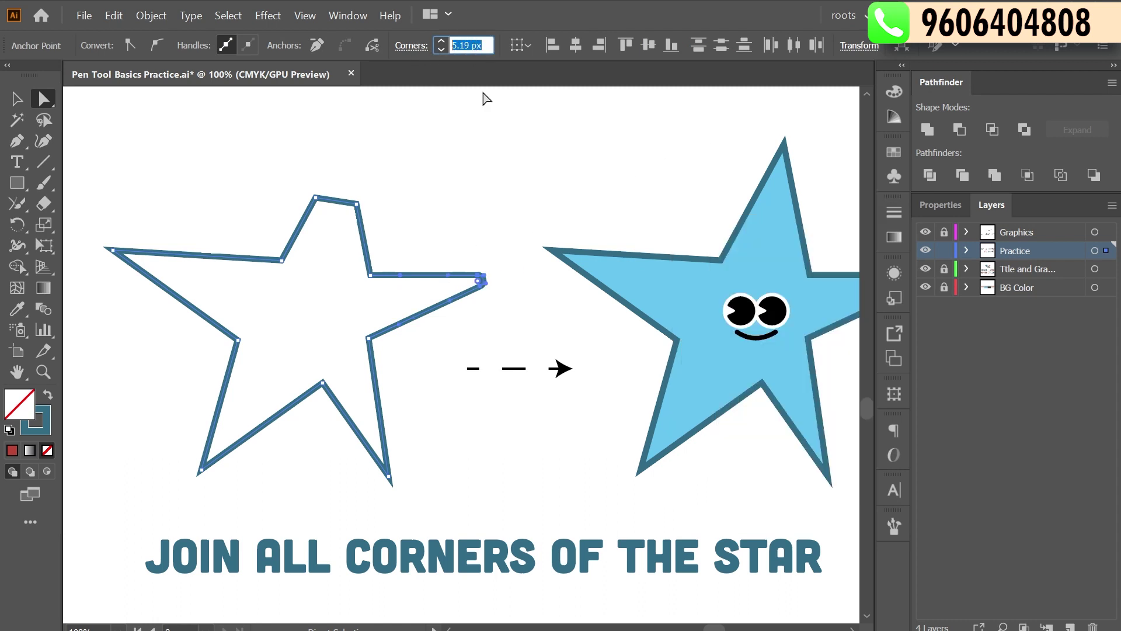
pyautogui.press('Escape')
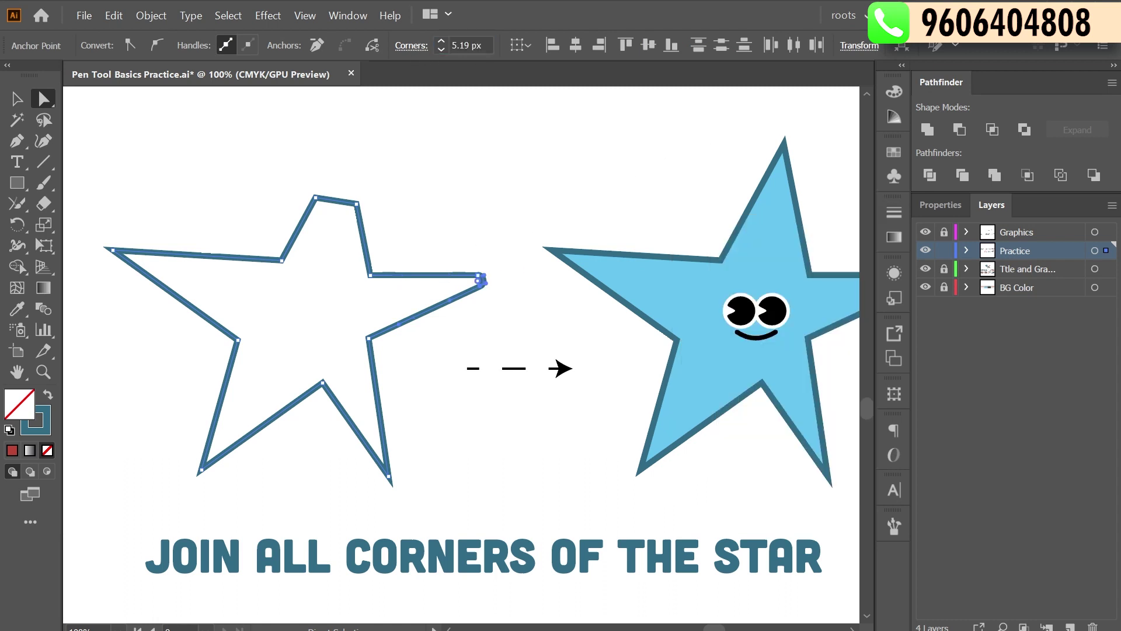
pyautogui.click(484, 41)
pyautogui.write('2')
pyautogui.press('Return')
pyautogui.moveTo(490, 75); pyautogui.dragTo(462, 45)
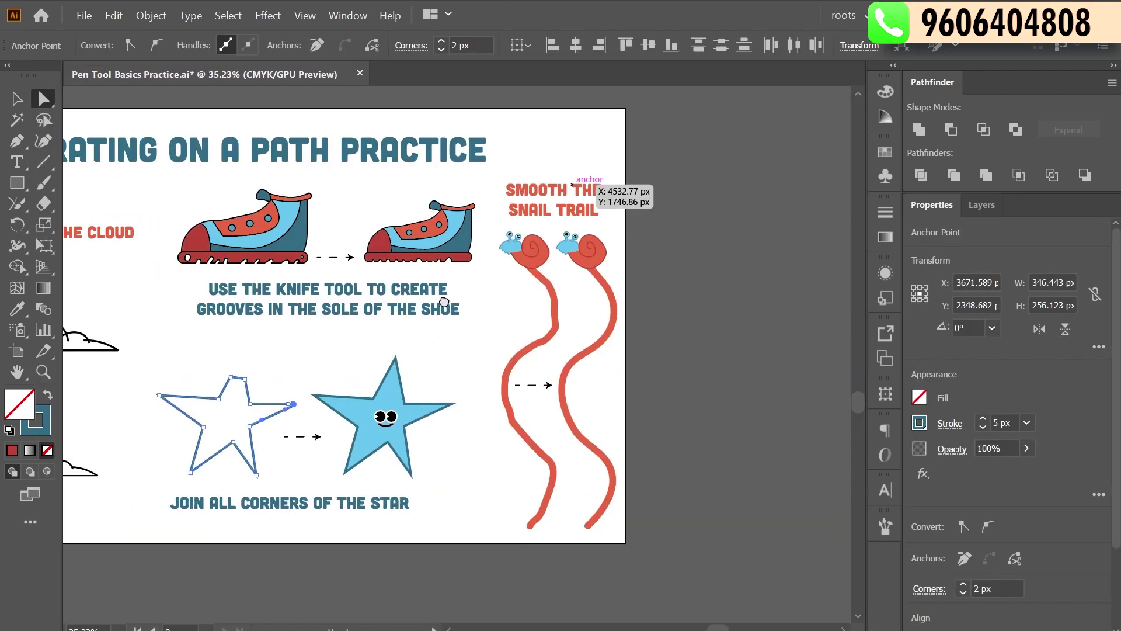
pyautogui.moveTo(501, 260); pyautogui.dragTo(466, 239)
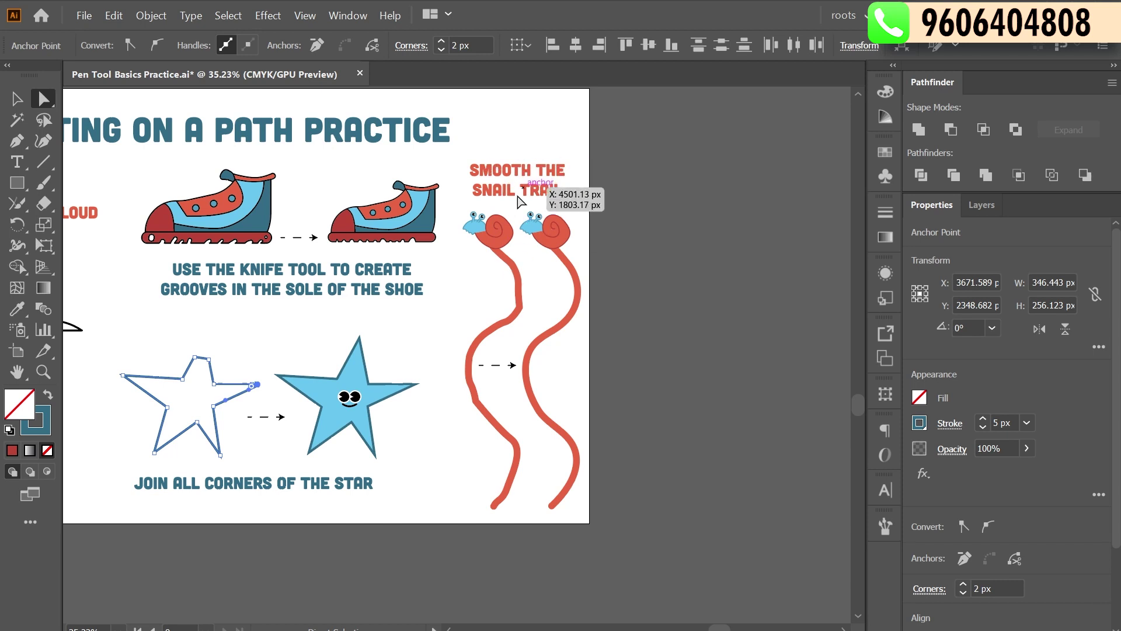
# Zoom in on the snail trails and try repainting the left trail, undoing the attempt
pyautogui.click(43, 372)
pyautogui.moveTo(534, 348); pyautogui.dragTo(551, 287)
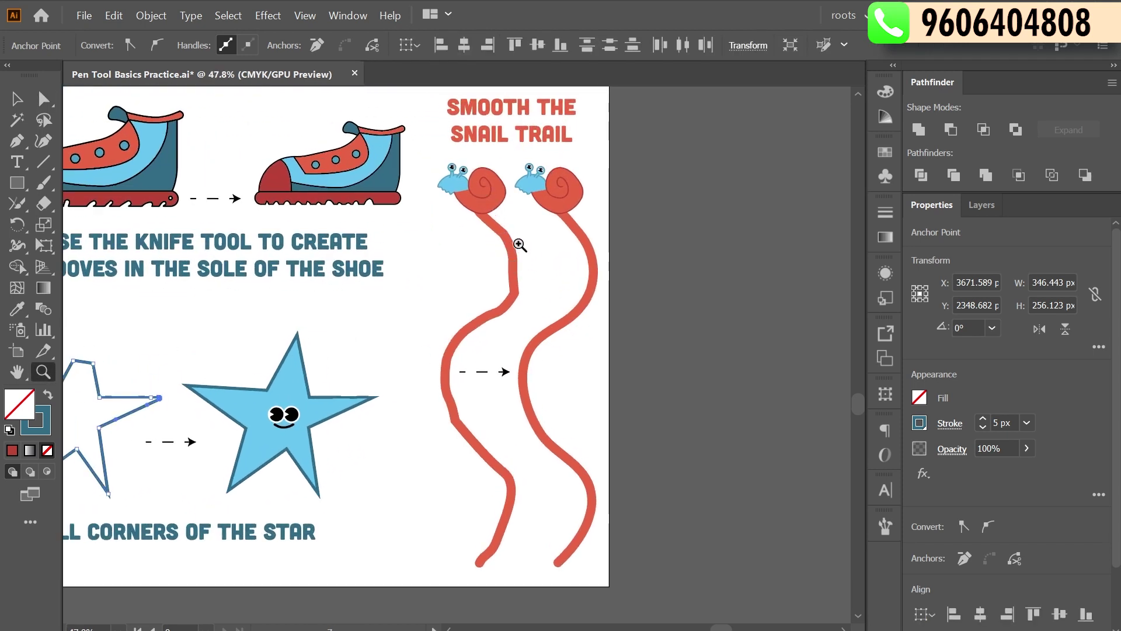
pyautogui.click(17, 98)
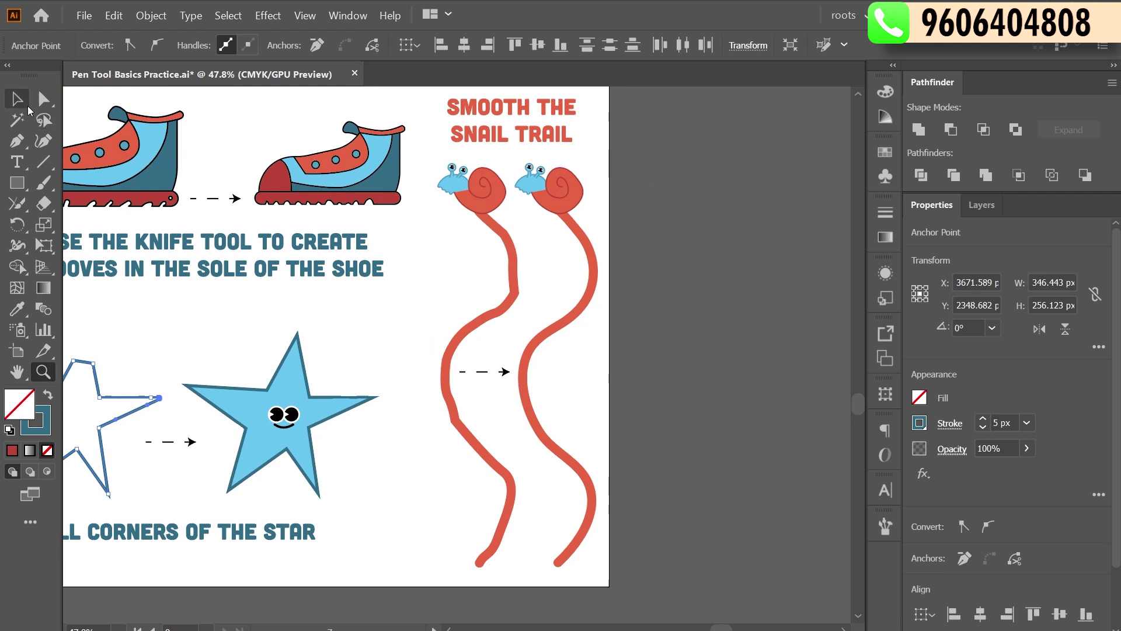
pyautogui.click(518, 272)
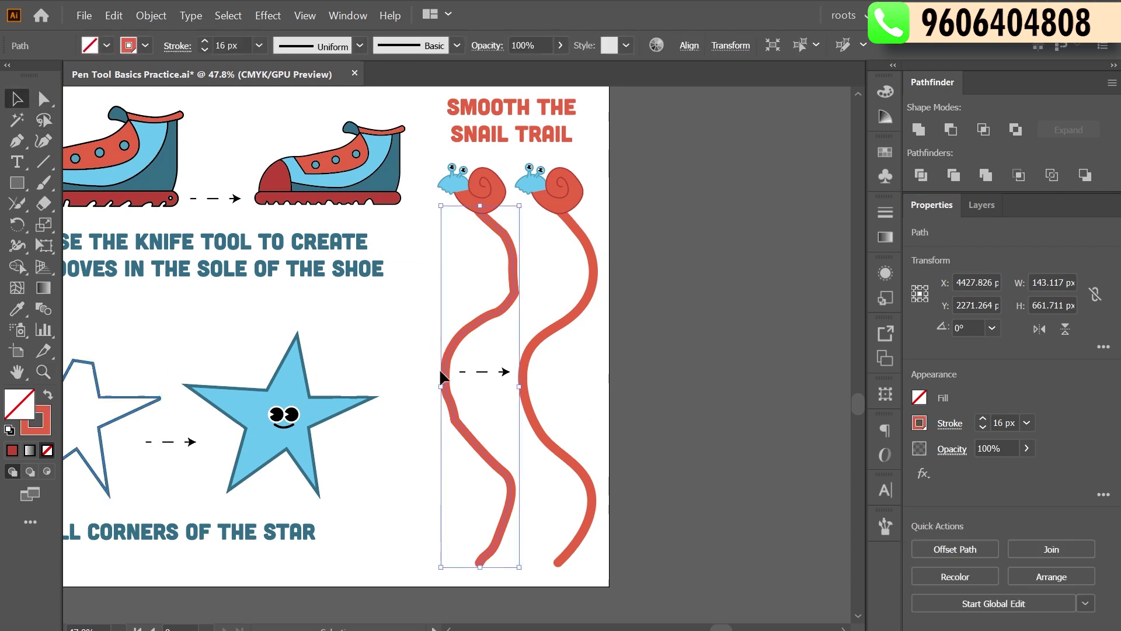
pyautogui.click(45, 184)
pyautogui.moveTo(504, 233)
pyautogui.mouseDown()
pyautogui.moveTo(517, 255)
pyautogui.moveTo(490, 308)
pyautogui.moveTo(509, 275)
pyautogui.moveTo(498, 327)
pyautogui.moveTo(518, 294)
pyautogui.moveTo(451, 341)
pyautogui.moveTo(493, 316)
pyautogui.moveTo(456, 340)
pyautogui.moveTo(459, 360)
pyautogui.moveTo(449, 345)
pyautogui.moveTo(463, 431)
pyautogui.moveTo(466, 411)
pyautogui.moveTo(444, 387)
pyautogui.moveTo(544, 480)
pyautogui.moveTo(482, 455)
pyautogui.moveTo(514, 469)
pyautogui.mouseUp()
pyautogui.moveTo(499, 519); pyautogui.dragTo(470, 558)
pyautogui.moveTo(462, 344); pyautogui.dragTo(487, 467)
pyautogui.press('ctrl')
pyautogui.hotkey('ctrl', 'z')
pyautogui.hotkey('ctrl', 'z')
pyautogui.hotkey('ctrl', 'z')
pyautogui.hotkey('ctrl', 'z')
pyautogui.hotkey('ctrl', 'z')
pyautogui.hotkey('ctrl', 'z')
pyautogui.hotkey('ctrl', 'z')
pyautogui.hotkey('ctrl', 'z')
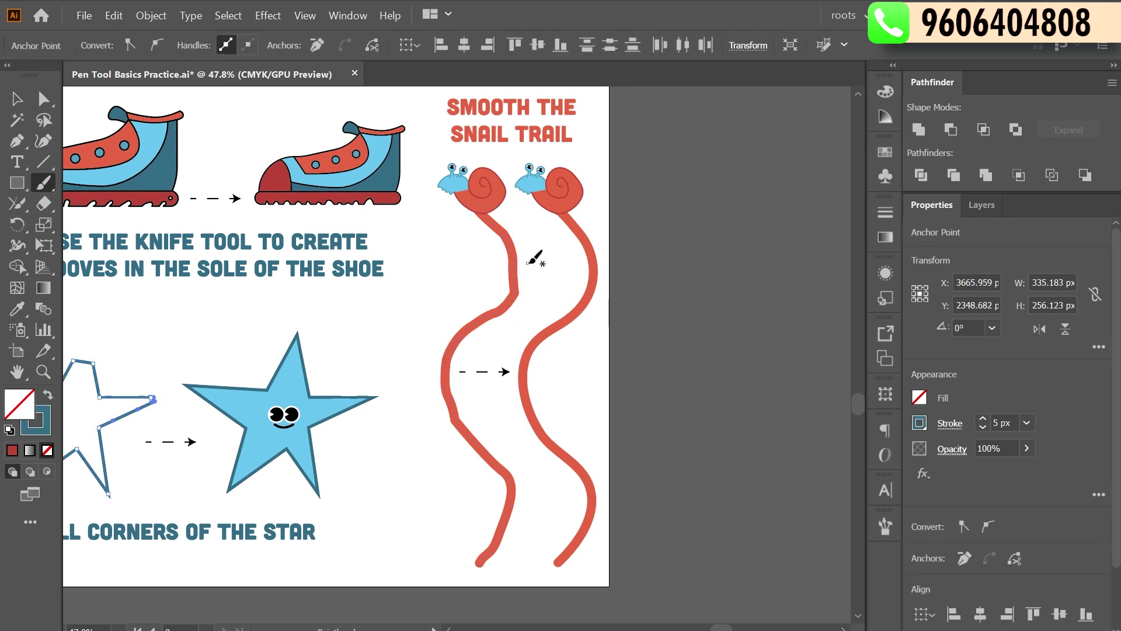
# Duplicate the snail trail, placing the copy further left, and reselect the original
pyautogui.click(16, 100)
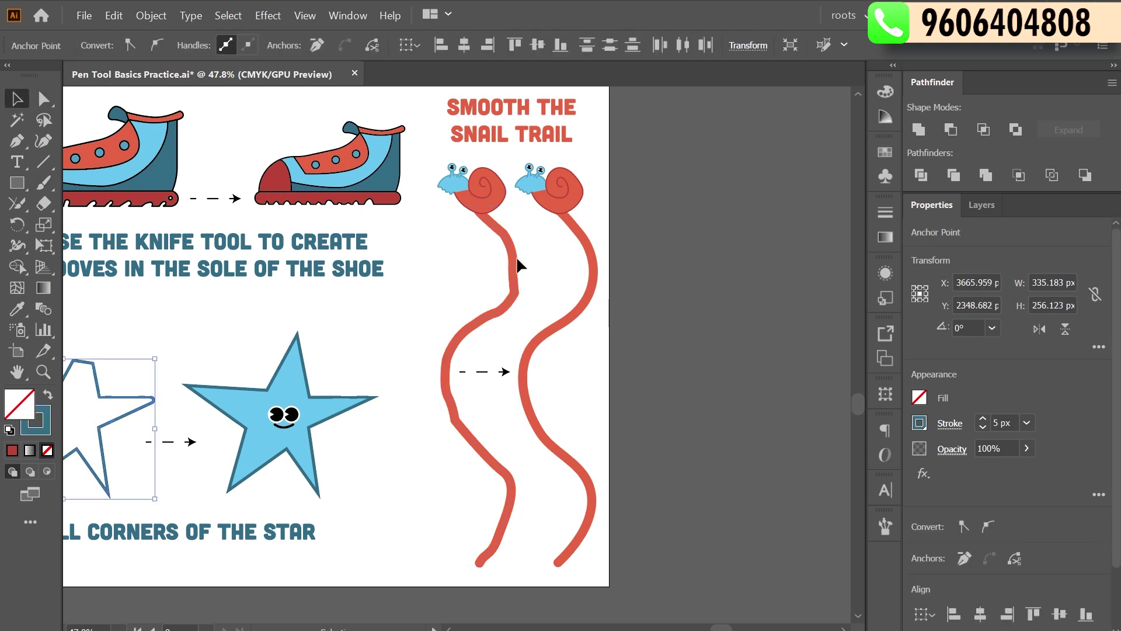
pyautogui.click(514, 274)
pyautogui.moveTo(517, 280); pyautogui.dragTo(495, 272)
pyautogui.click(531, 272)
pyautogui.click(458, 338)
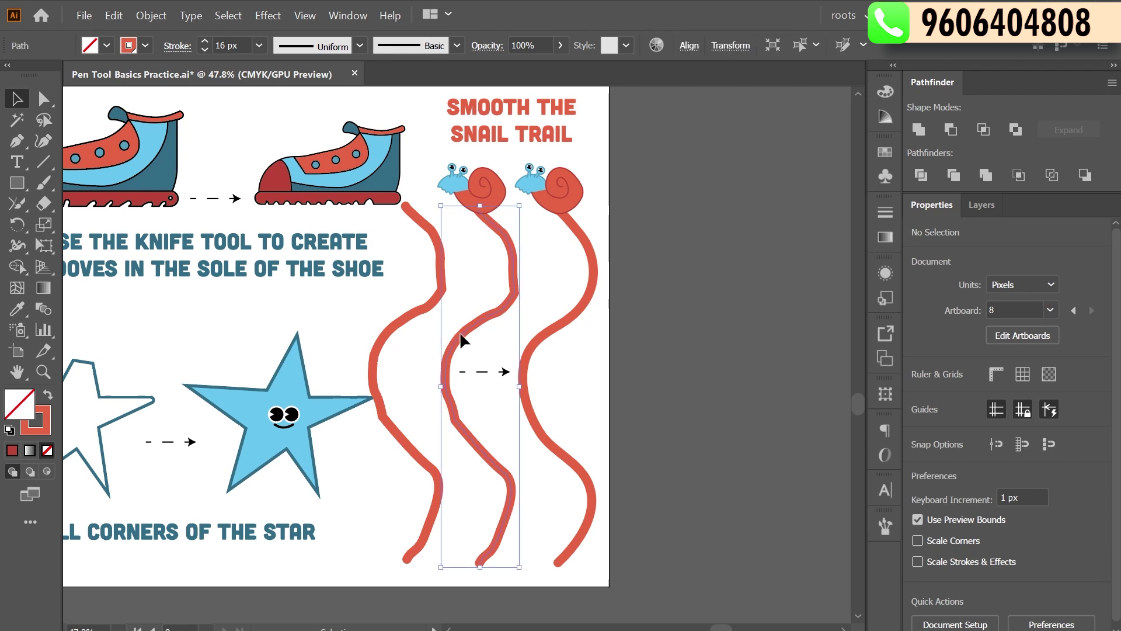
# Repaint the original wobbly trail with smoother Paintbrush strokes
pyautogui.click(43, 182)
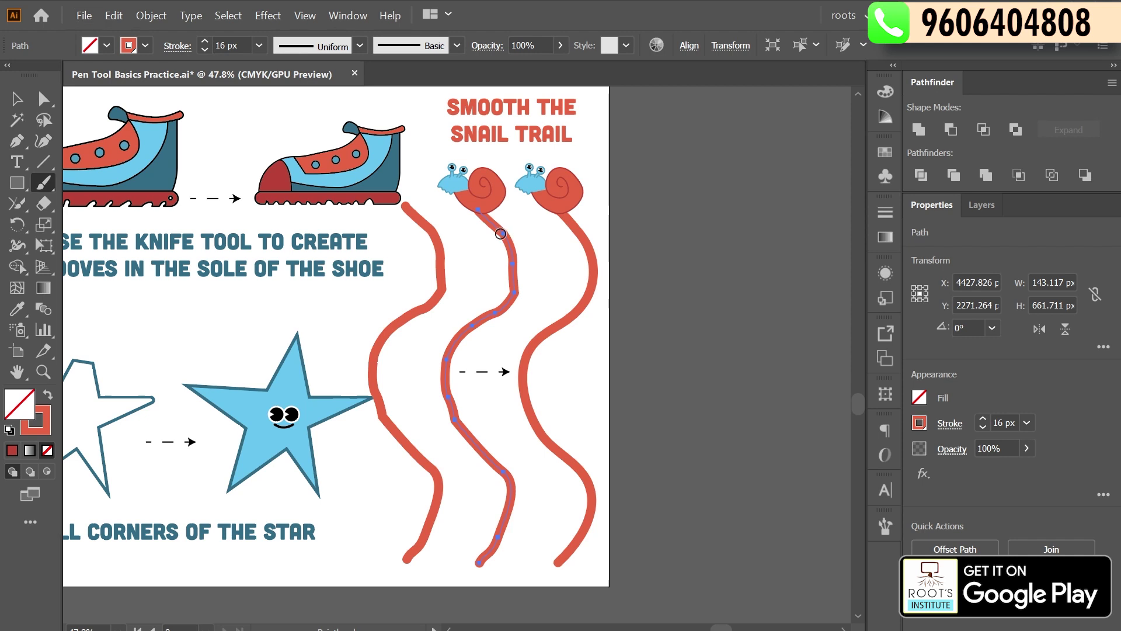
pyautogui.moveTo(509, 238)
pyautogui.mouseDown()
pyautogui.moveTo(502, 297)
pyautogui.moveTo(518, 269)
pyautogui.moveTo(490, 306)
pyautogui.moveTo(517, 291)
pyautogui.moveTo(450, 367)
pyautogui.moveTo(461, 345)
pyautogui.moveTo(439, 396)
pyautogui.moveTo(491, 440)
pyautogui.moveTo(433, 391)
pyautogui.moveTo(444, 381)
pyautogui.moveTo(441, 417)
pyautogui.moveTo(472, 424)
pyautogui.moveTo(448, 381)
pyautogui.moveTo(464, 402)
pyautogui.mouseUp()
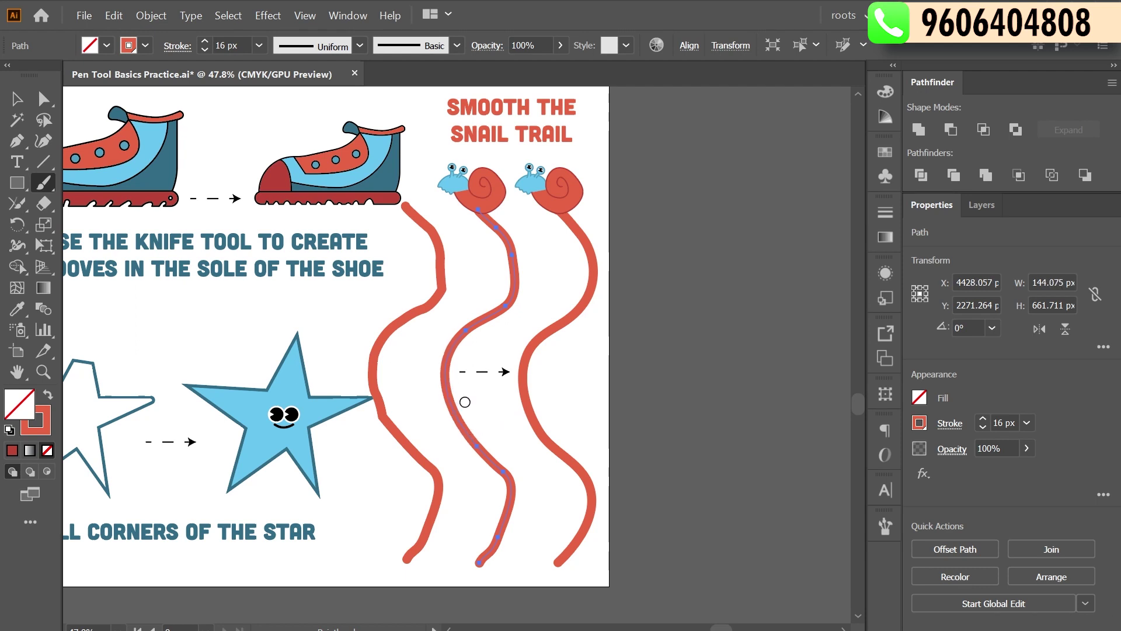
pyautogui.moveTo(497, 470); pyautogui.dragTo(508, 475)
pyautogui.moveTo(477, 564)
pyautogui.mouseDown()
pyautogui.moveTo(476, 541)
pyautogui.moveTo(483, 555)
pyautogui.moveTo(504, 487)
pyautogui.moveTo(451, 386)
pyautogui.mouseUp()
pyautogui.moveTo(475, 325); pyautogui.dragTo(516, 280)
pyautogui.moveTo(507, 237); pyautogui.dragTo(516, 292)
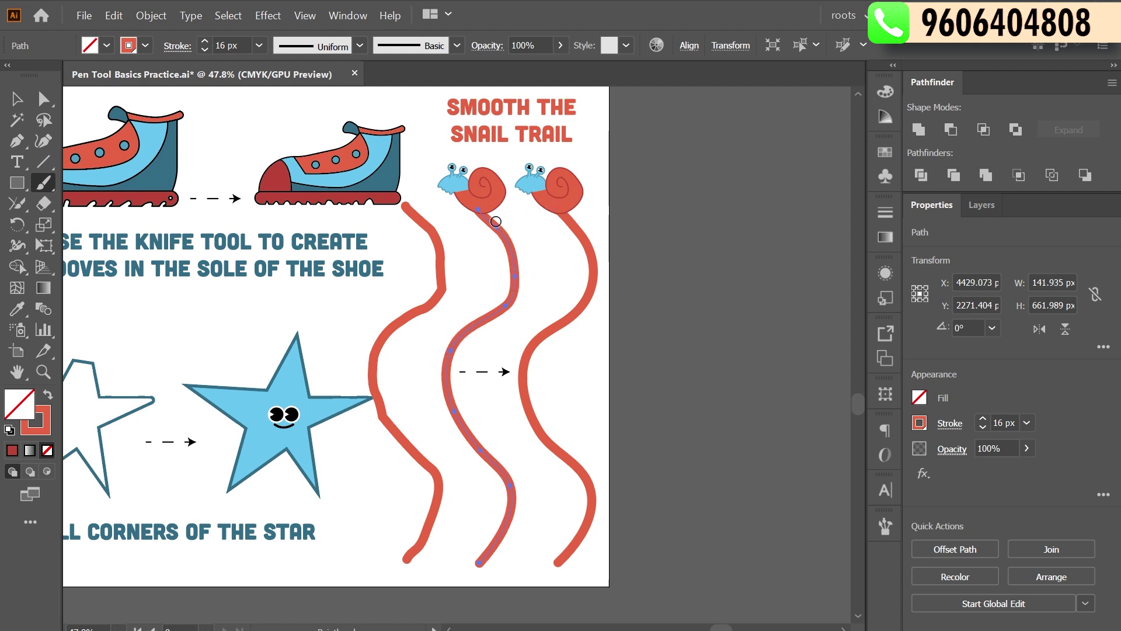
pyautogui.moveTo(496, 221)
pyautogui.mouseDown()
pyautogui.moveTo(524, 278)
pyautogui.moveTo(504, 230)
pyautogui.moveTo(516, 253)
pyautogui.moveTo(500, 302)
pyautogui.moveTo(524, 269)
pyautogui.moveTo(471, 338)
pyautogui.moveTo(453, 342)
pyautogui.moveTo(449, 410)
pyautogui.moveTo(437, 398)
pyautogui.moveTo(503, 473)
pyautogui.moveTo(490, 452)
pyautogui.moveTo(530, 483)
pyautogui.mouseUp()
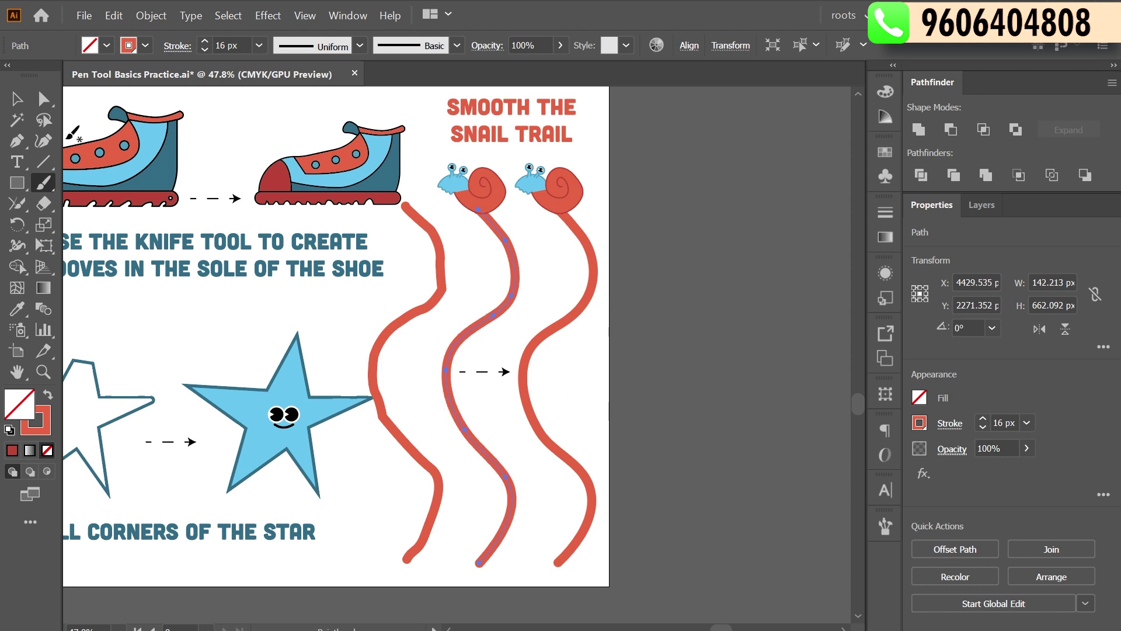
# Smooth the wiggles out of the copied left trail with the Smooth Tool
pyautogui.click(17, 99)
pyautogui.click(415, 307)
pyautogui.rightClick(23, 212)
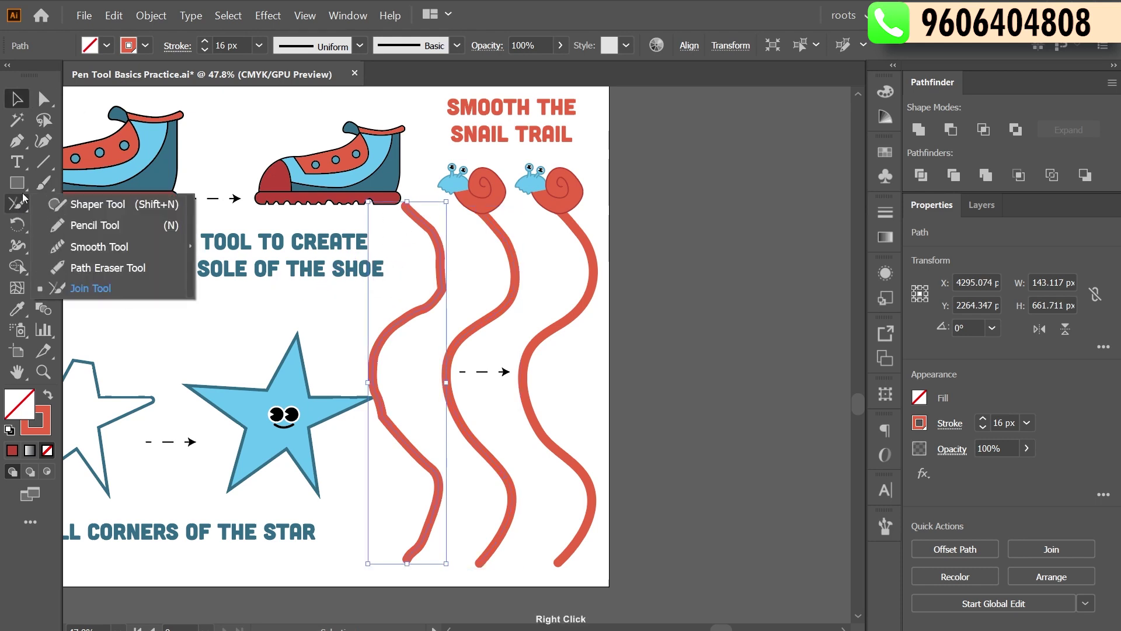
pyautogui.click(98, 246)
pyautogui.moveTo(429, 229)
pyautogui.mouseDown()
pyautogui.moveTo(441, 303)
pyautogui.moveTo(445, 265)
pyautogui.moveTo(414, 326)
pyautogui.moveTo(395, 326)
pyautogui.moveTo(431, 303)
pyautogui.moveTo(371, 377)
pyautogui.moveTo(383, 356)
pyautogui.moveTo(379, 385)
pyautogui.moveTo(400, 421)
pyautogui.moveTo(369, 388)
pyautogui.moveTo(395, 446)
pyautogui.moveTo(367, 391)
pyautogui.moveTo(433, 451)
pyautogui.moveTo(430, 469)
pyautogui.moveTo(421, 458)
pyautogui.moveTo(427, 502)
pyautogui.moveTo(437, 464)
pyautogui.moveTo(393, 557)
pyautogui.moveTo(438, 492)
pyautogui.moveTo(377, 575)
pyautogui.moveTo(434, 509)
pyautogui.moveTo(408, 559)
pyautogui.moveTo(437, 440)
pyautogui.moveTo(384, 417)
pyautogui.moveTo(409, 453)
pyautogui.moveTo(386, 419)
pyautogui.moveTo(413, 441)
pyautogui.moveTo(401, 309)
pyautogui.moveTo(458, 241)
pyautogui.moveTo(409, 203)
pyautogui.moveTo(444, 270)
pyautogui.mouseUp()
pyautogui.moveTo(416, 319)
pyautogui.mouseDown()
pyautogui.moveTo(378, 338)
pyautogui.moveTo(378, 362)
pyautogui.mouseUp()
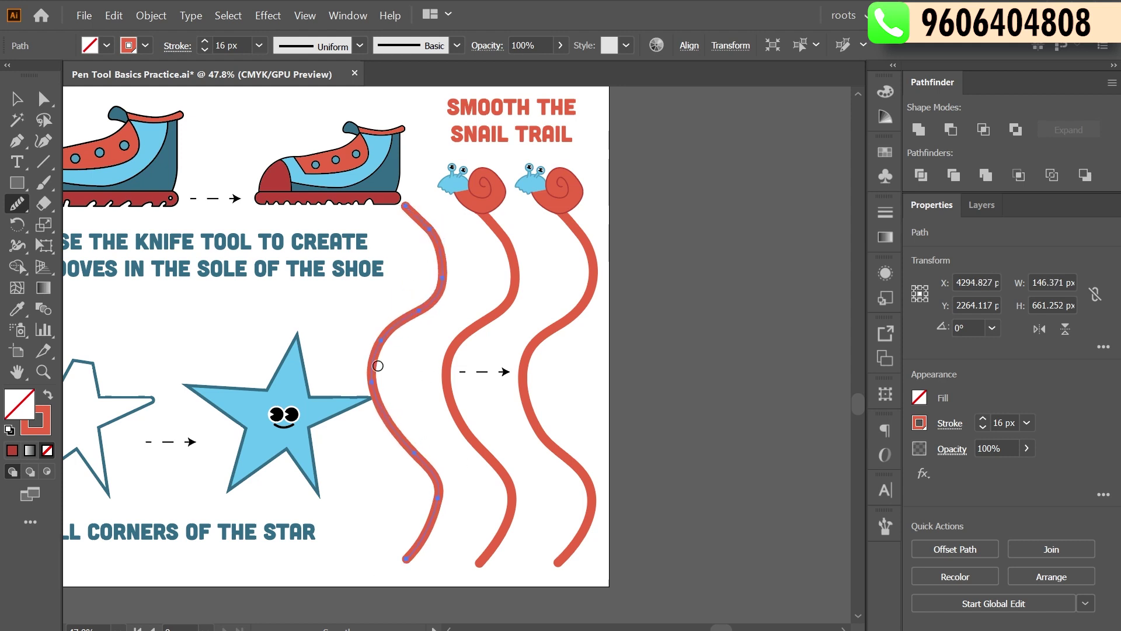
pyautogui.moveTo(467, 297)
pyautogui.mouseDown()
pyautogui.moveTo(489, 254)
pyautogui.moveTo(470, 275)
pyautogui.mouseUp()
pyautogui.moveTo(429, 200)
pyautogui.mouseDown()
pyautogui.moveTo(430, 268)
pyautogui.moveTo(445, 221)
pyautogui.moveTo(408, 292)
pyautogui.mouseUp()
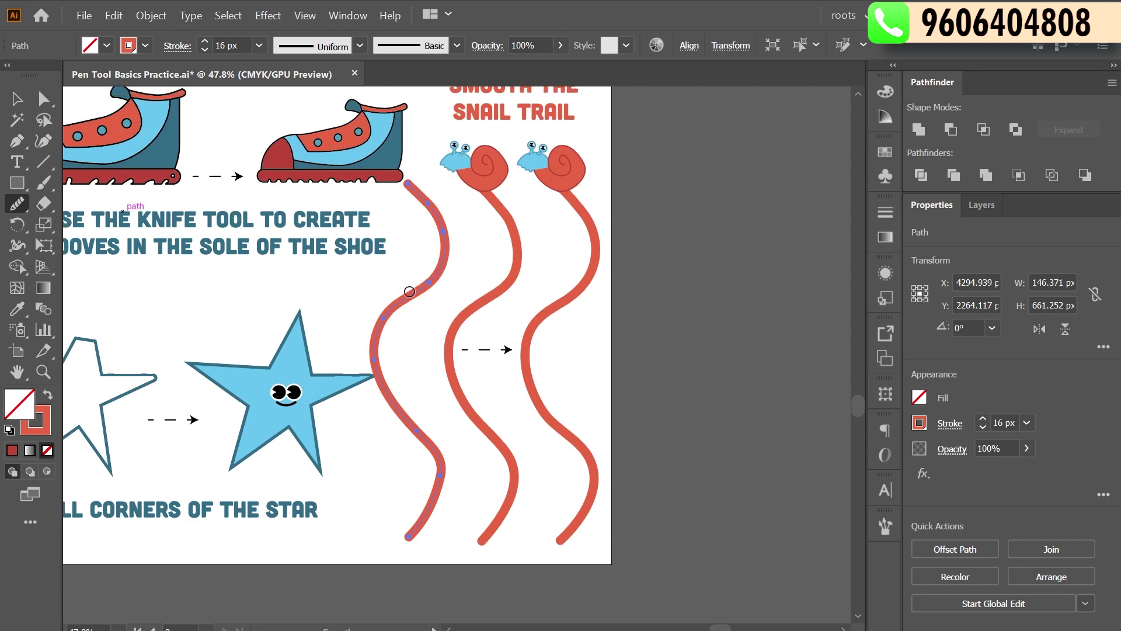
# Scroll to the Smooth snail exercise and Alt-drag a copy of the left snail's shell above the snails
pyautogui.scroll(-10, 446, 321)
pyautogui.scroll(15, 470, 441)
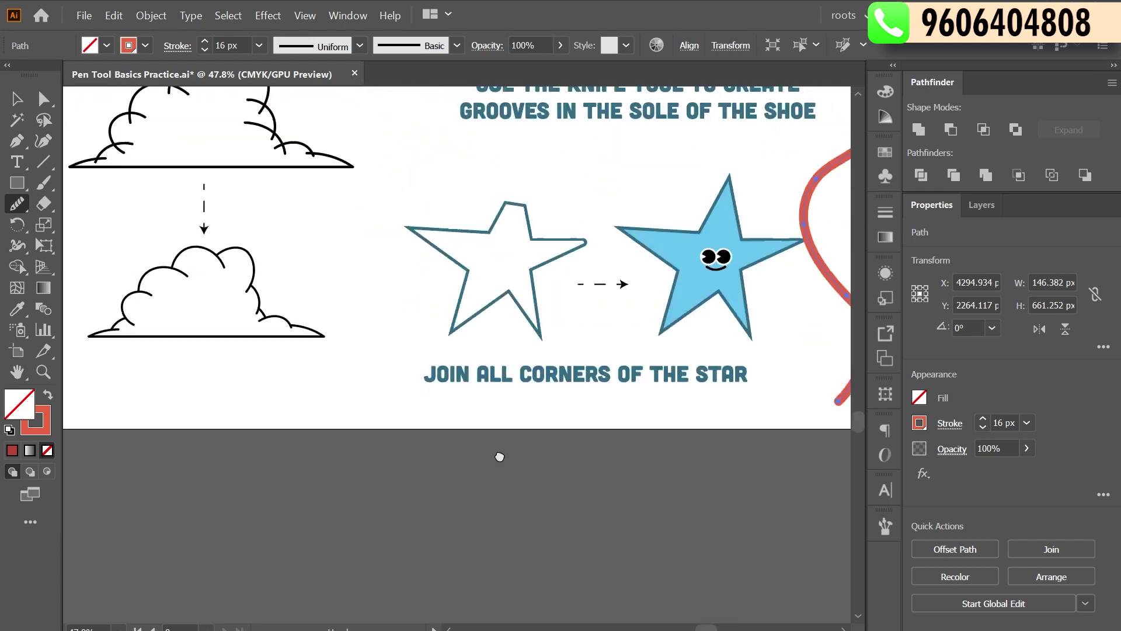
pyautogui.hscroll(5, 569, 524)
pyautogui.scroll(-1, 569, 524)
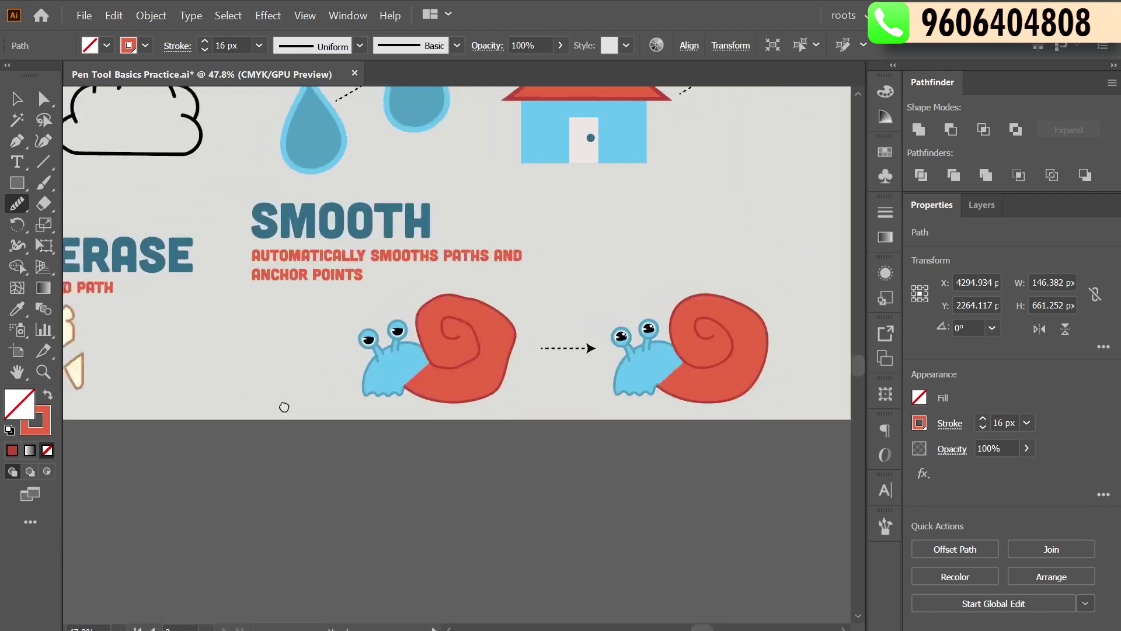
pyautogui.click(17, 99)
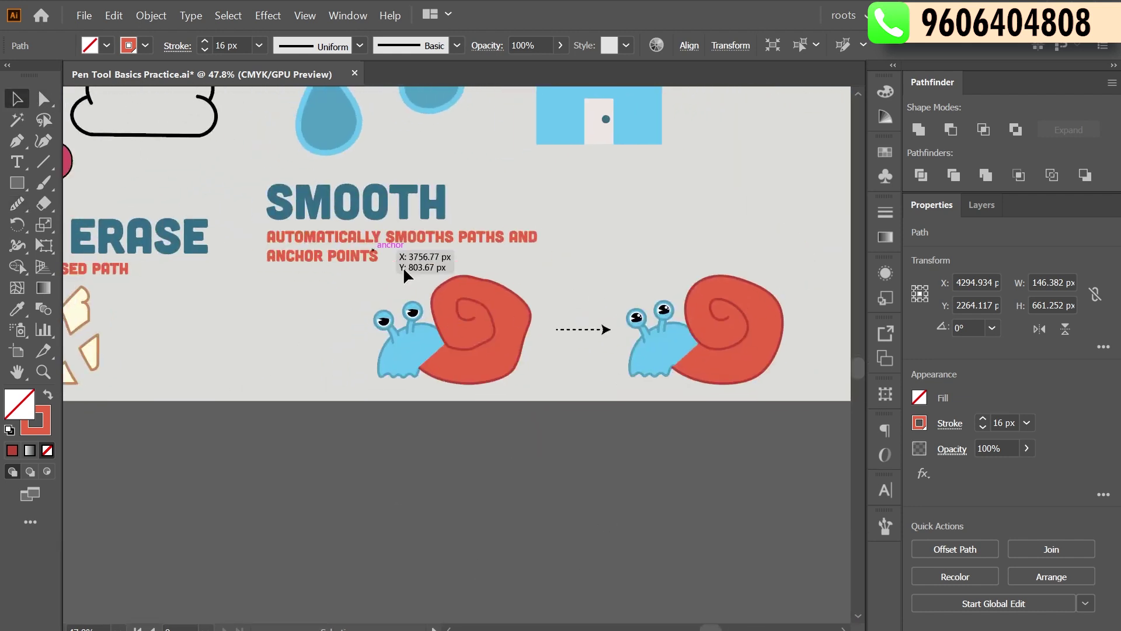
pyautogui.click(499, 297)
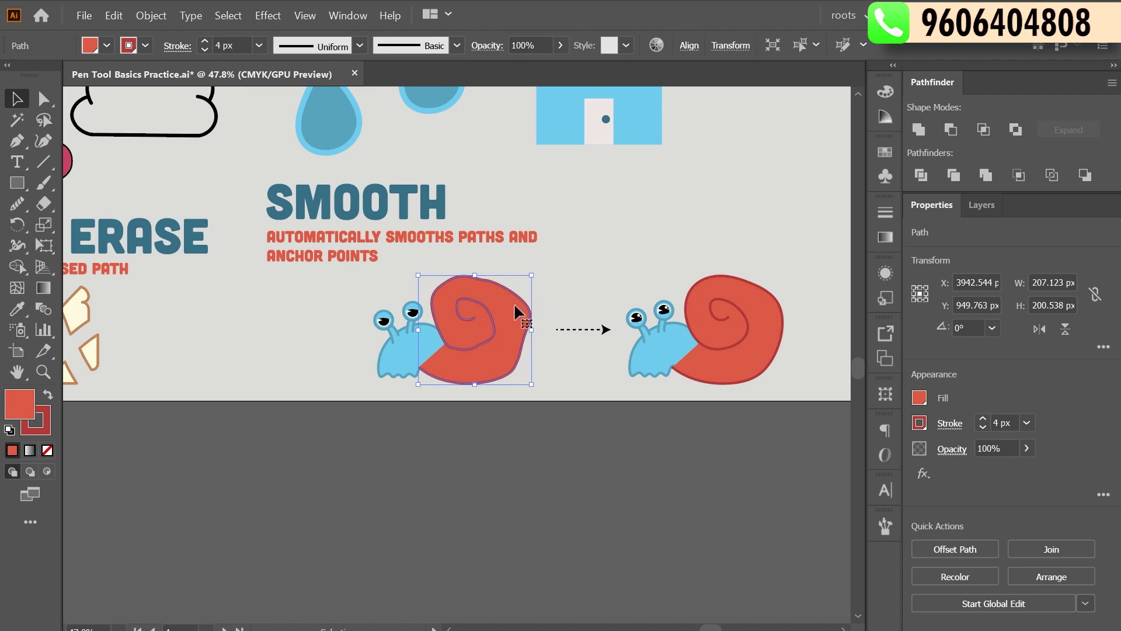
pyautogui.moveTo(483, 328); pyautogui.dragTo(623, 221)
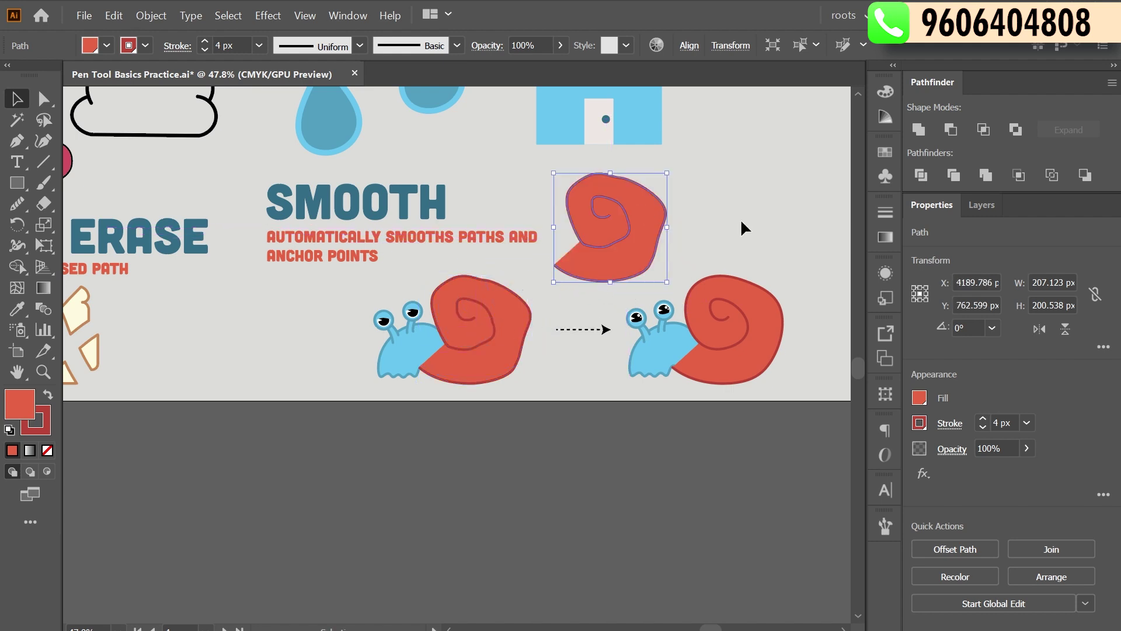
# Check the copied shell at the top, then select the shell on the lower-left snail
pyautogui.click(741, 221)
pyautogui.click(625, 216)
pyautogui.hscroll(3, 707, 253)
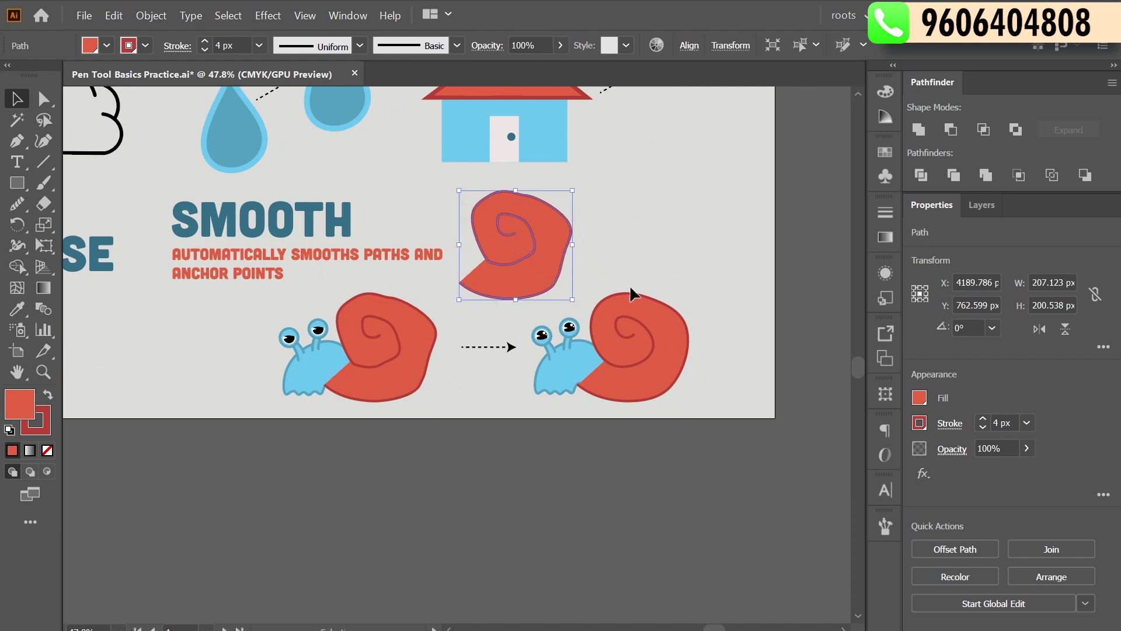
pyautogui.click(431, 328)
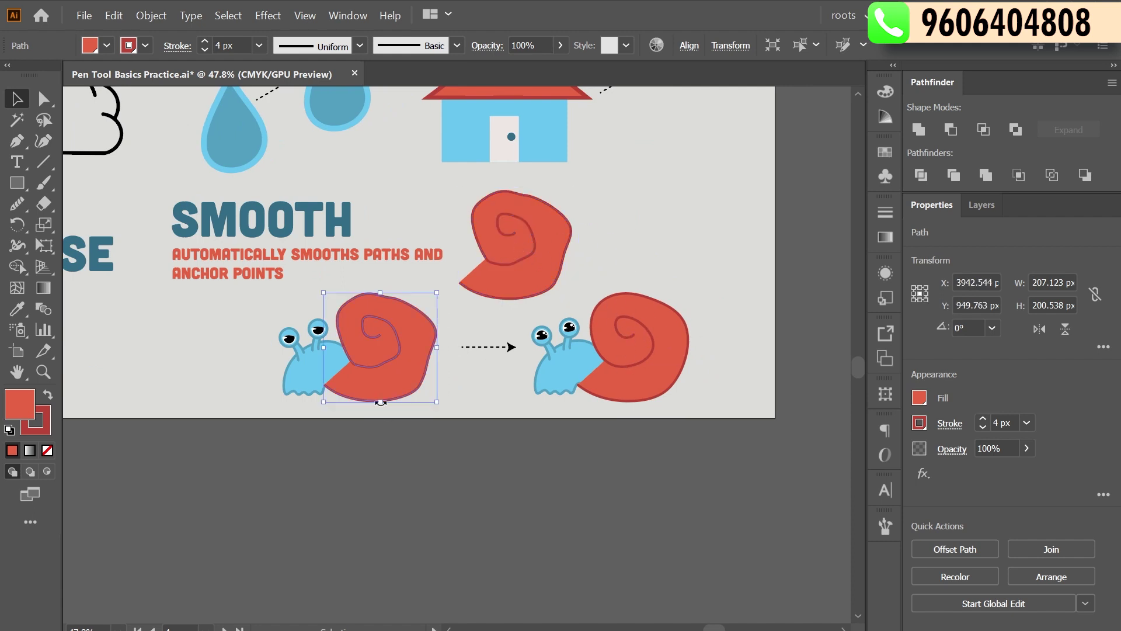
pyautogui.click(151, 17)
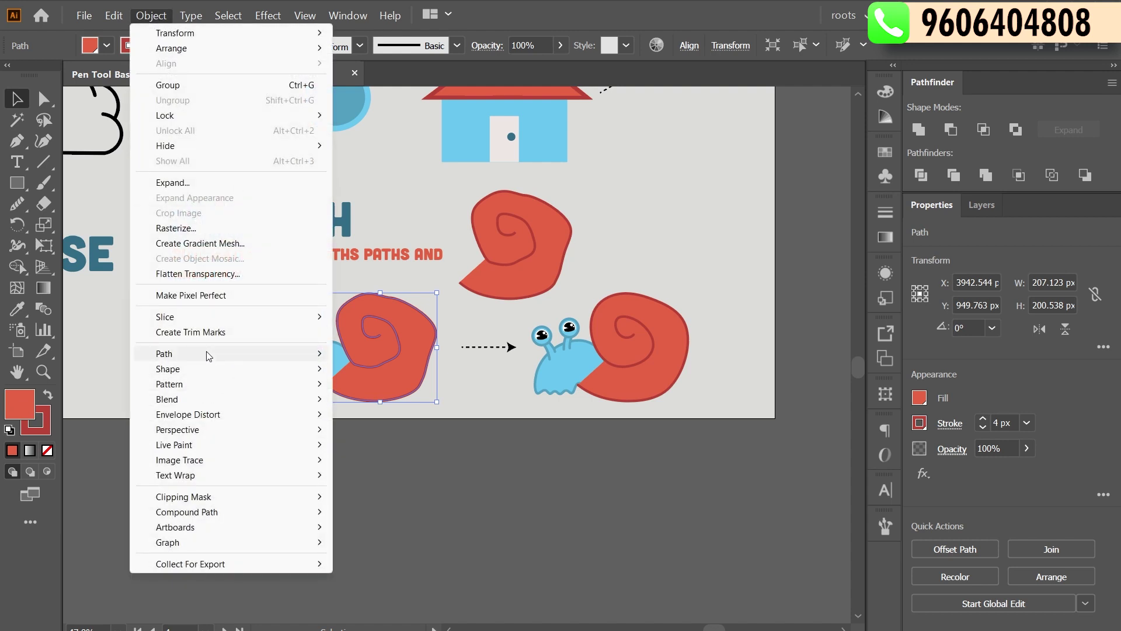
pyautogui.moveTo(213, 354)
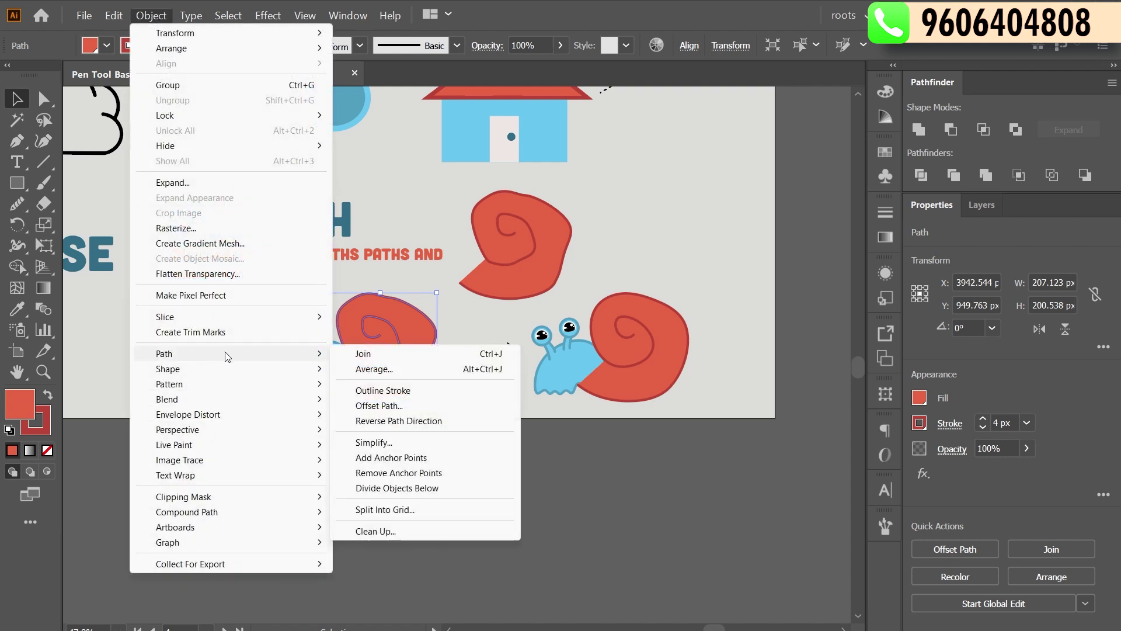
pyautogui.click(386, 445)
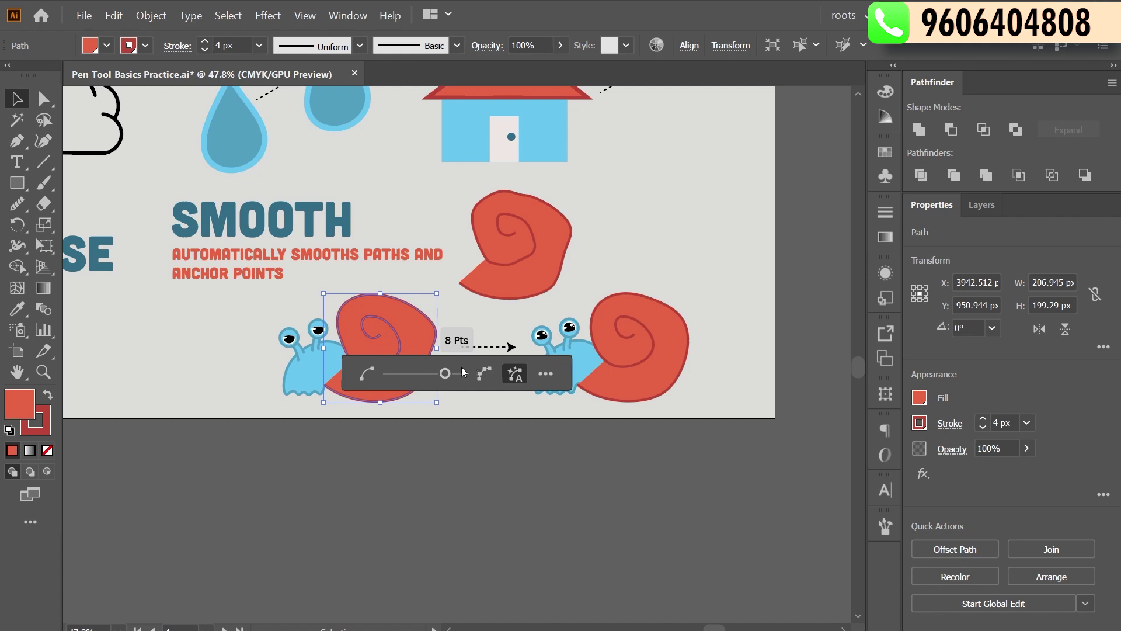
pyautogui.moveTo(570, 379); pyautogui.dragTo(494, 460)
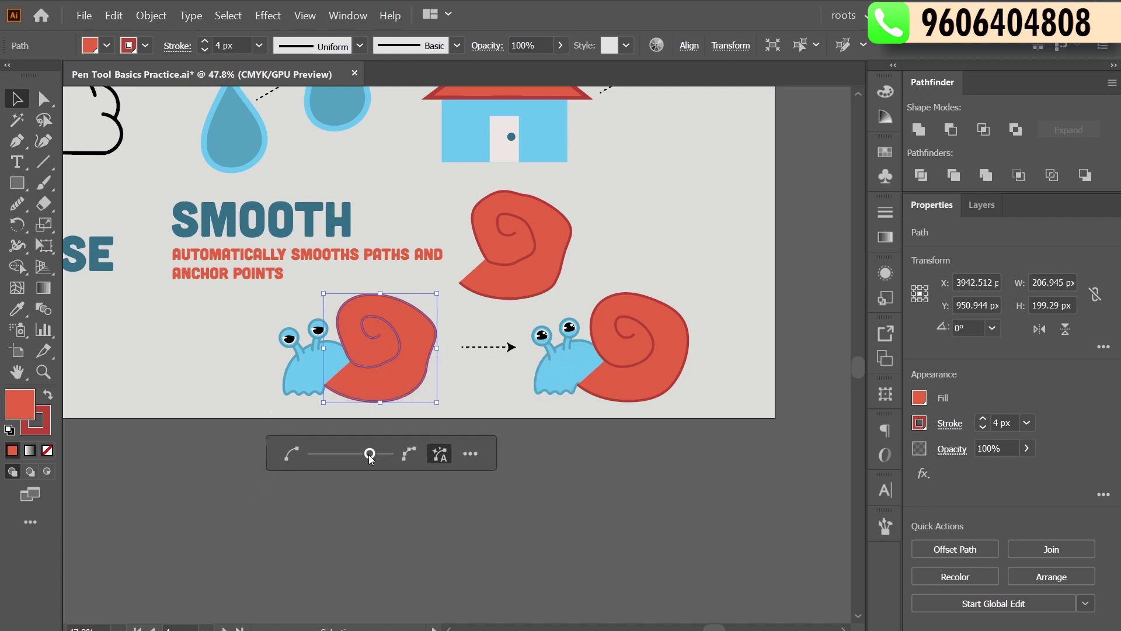
pyautogui.moveTo(371, 459)
pyautogui.mouseDown()
pyautogui.moveTo(313, 459)
pyautogui.moveTo(389, 454)
pyautogui.mouseUp()
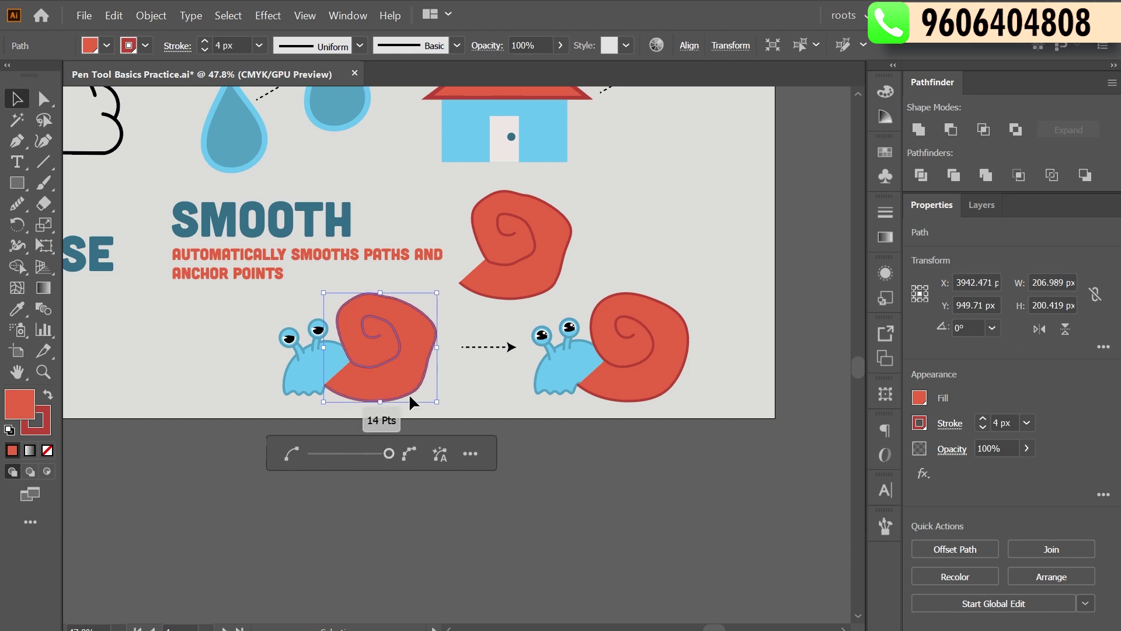
pyautogui.moveTo(385, 454); pyautogui.dragTo(259, 484)
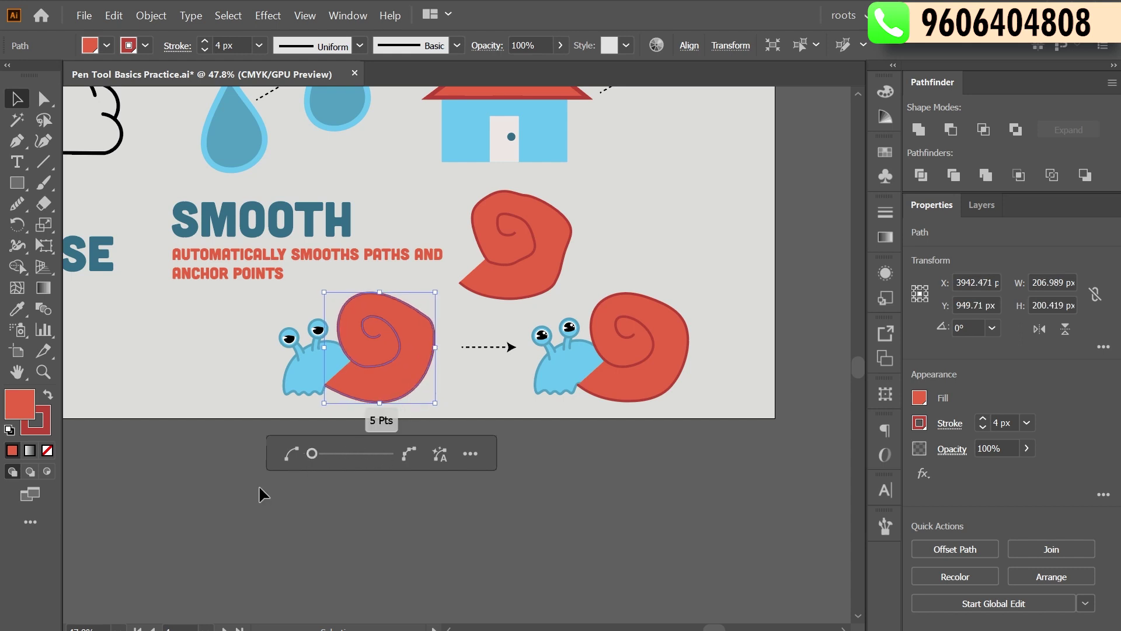
pyautogui.click(474, 451)
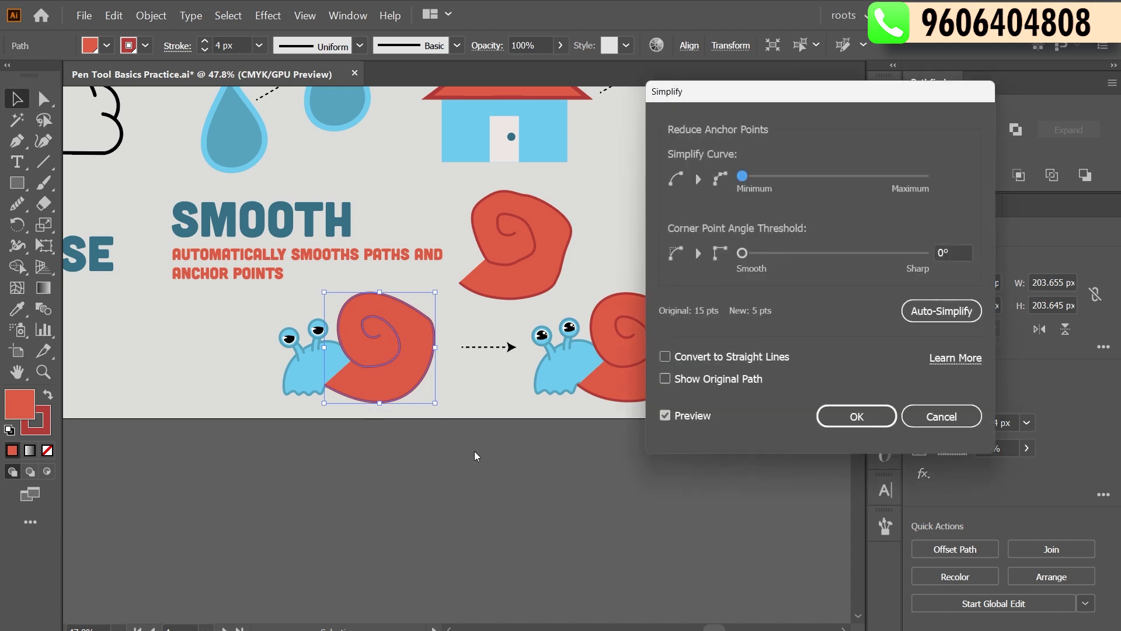
pyautogui.click(938, 417)
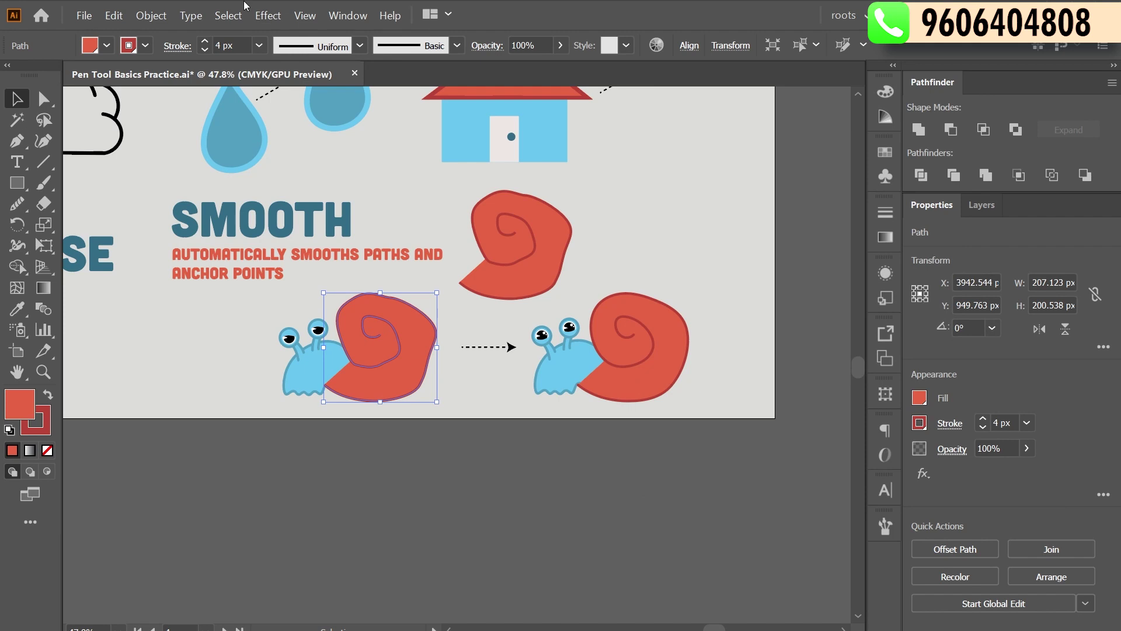
pyautogui.click(165, 11)
# Simplify the lower-left shell path to 5 anchor points with Show Original Path checked, and apply
pyautogui.moveTo(196, 355)
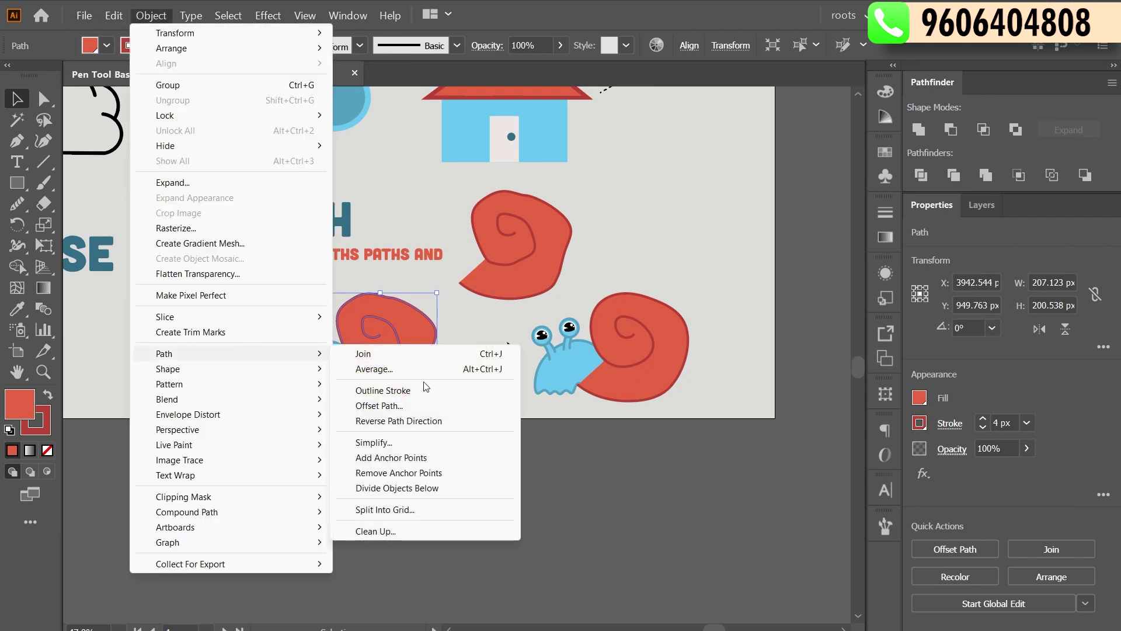
pyautogui.click(385, 442)
pyautogui.moveTo(556, 365); pyautogui.dragTo(414, 436)
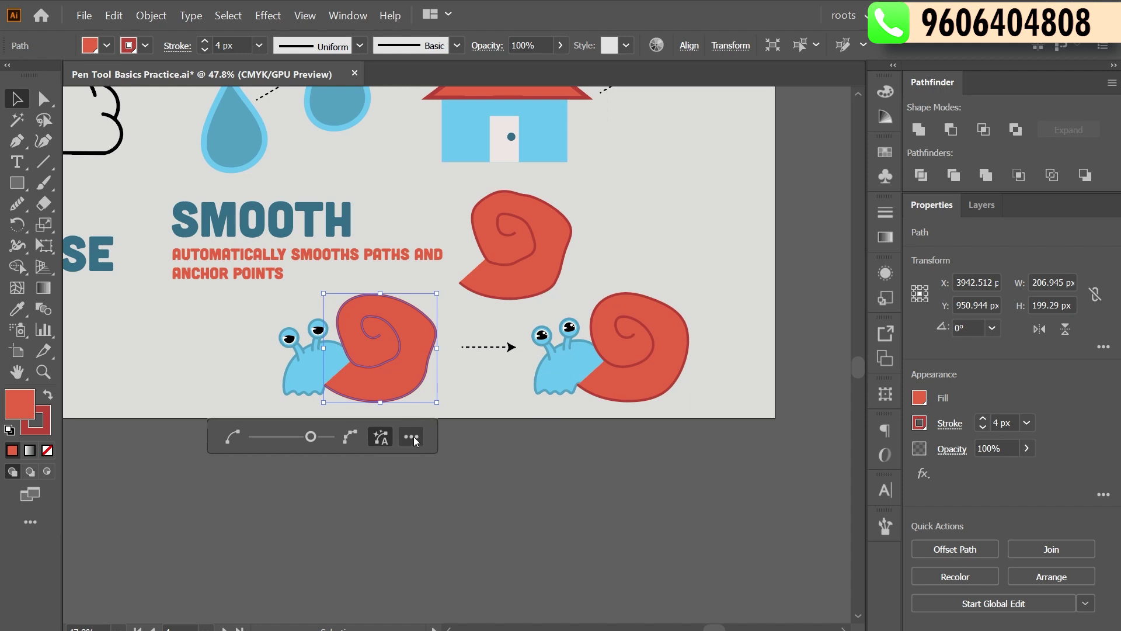
pyautogui.click(410, 438)
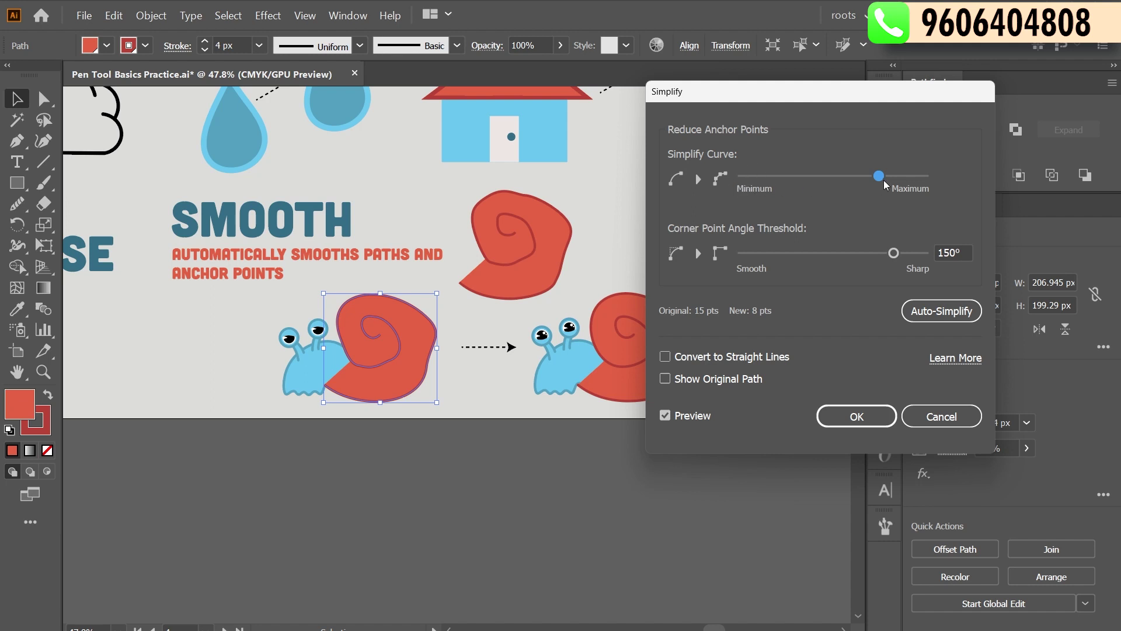
pyautogui.moveTo(872, 175); pyautogui.dragTo(742, 174)
pyautogui.click(663, 423)
pyautogui.click(659, 420)
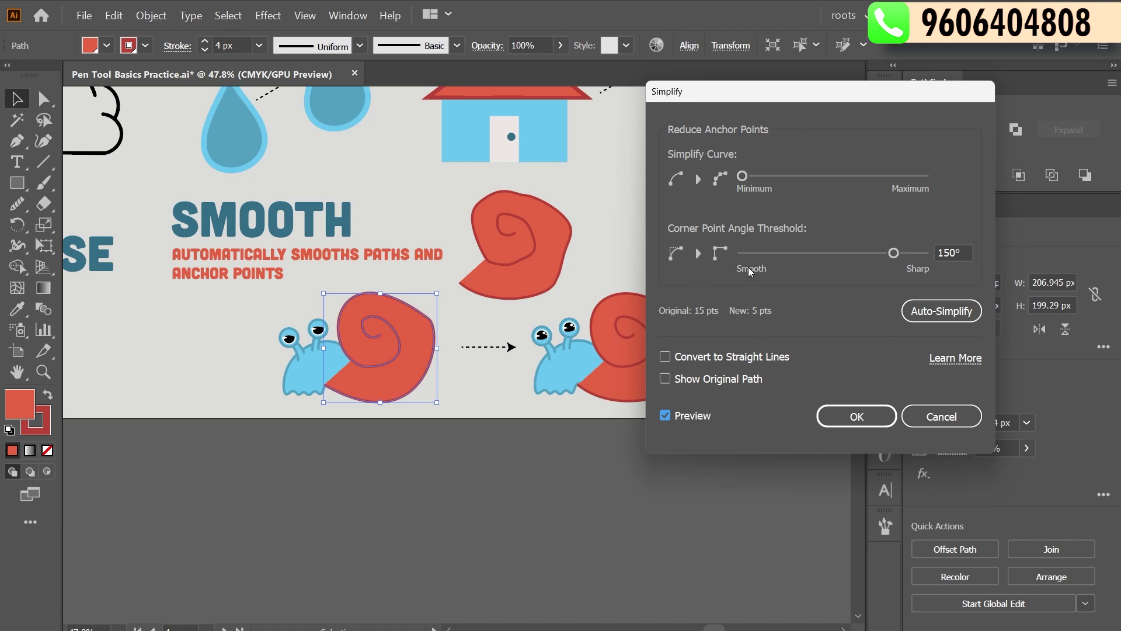
pyautogui.click(665, 379)
pyautogui.click(870, 416)
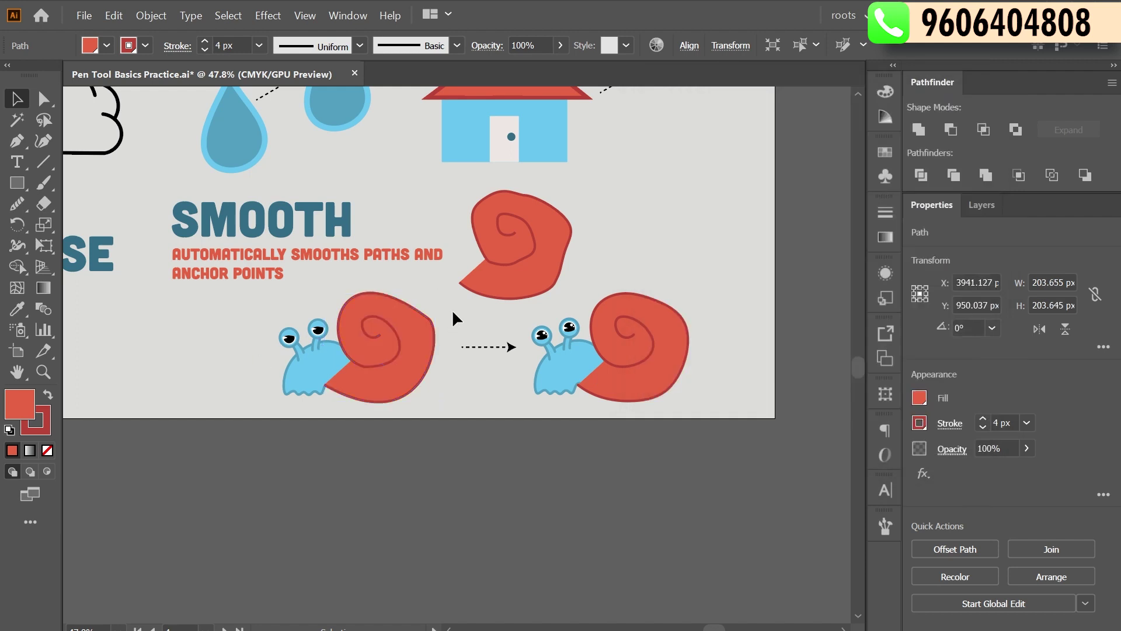
pyautogui.click(462, 321)
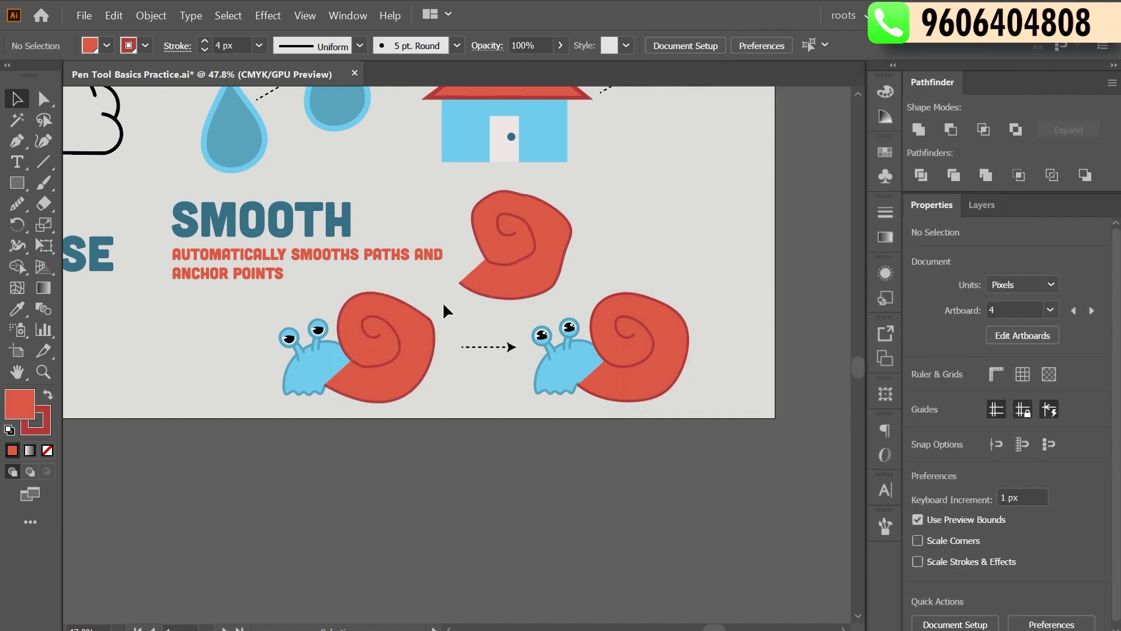
# Select the left snail's shell and undo the Simplify to restore its original path
pyautogui.click(436, 304)
pyautogui.hotkey('ctrl', 'z')
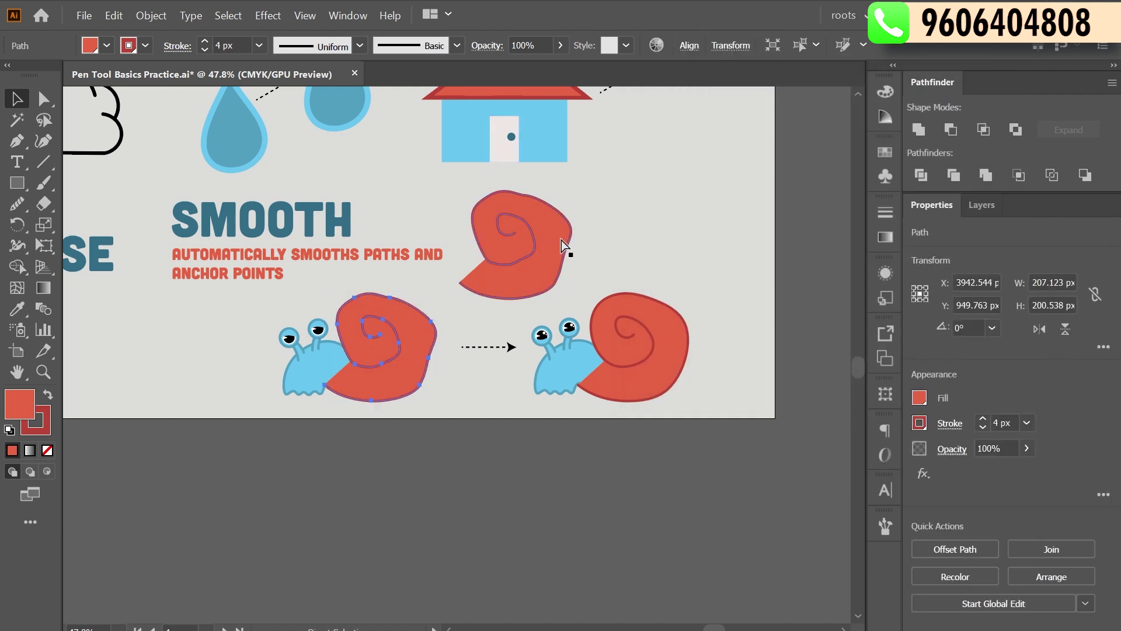
pyautogui.click(153, 17)
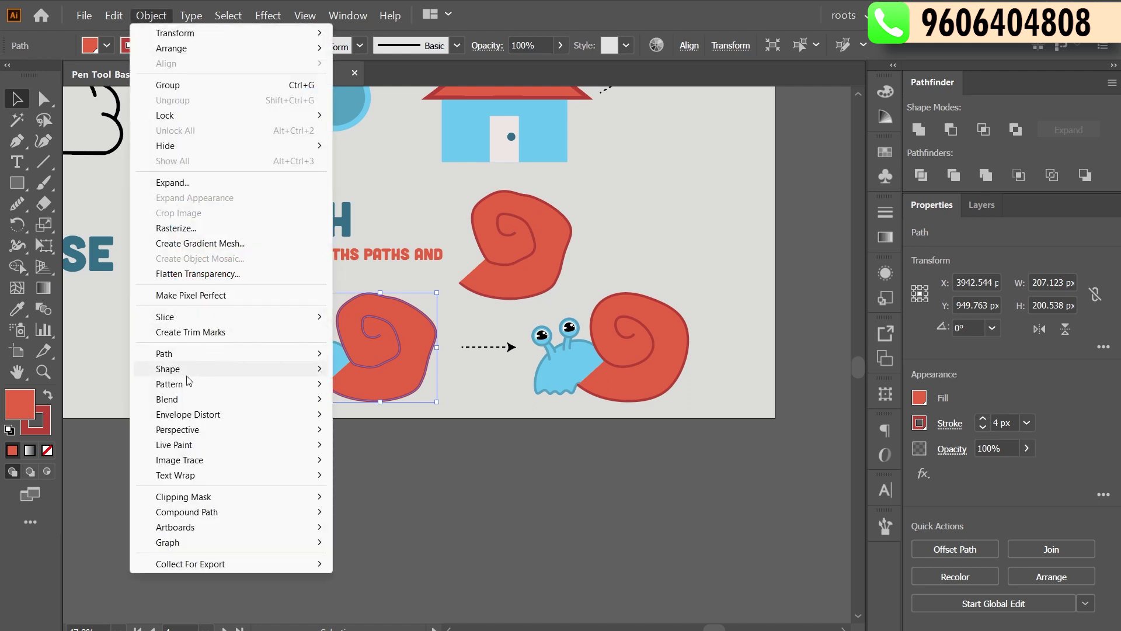
pyautogui.moveTo(215, 359)
pyautogui.click(447, 390)
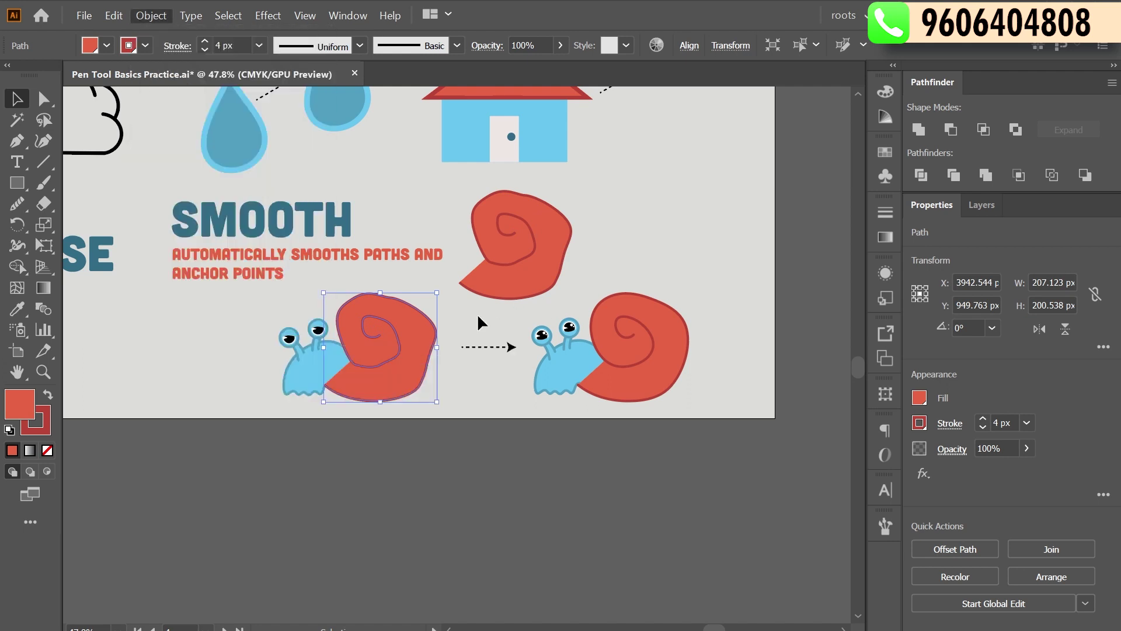
pyautogui.click(478, 313)
# Set the shell's fill to None
pyautogui.click(380, 342)
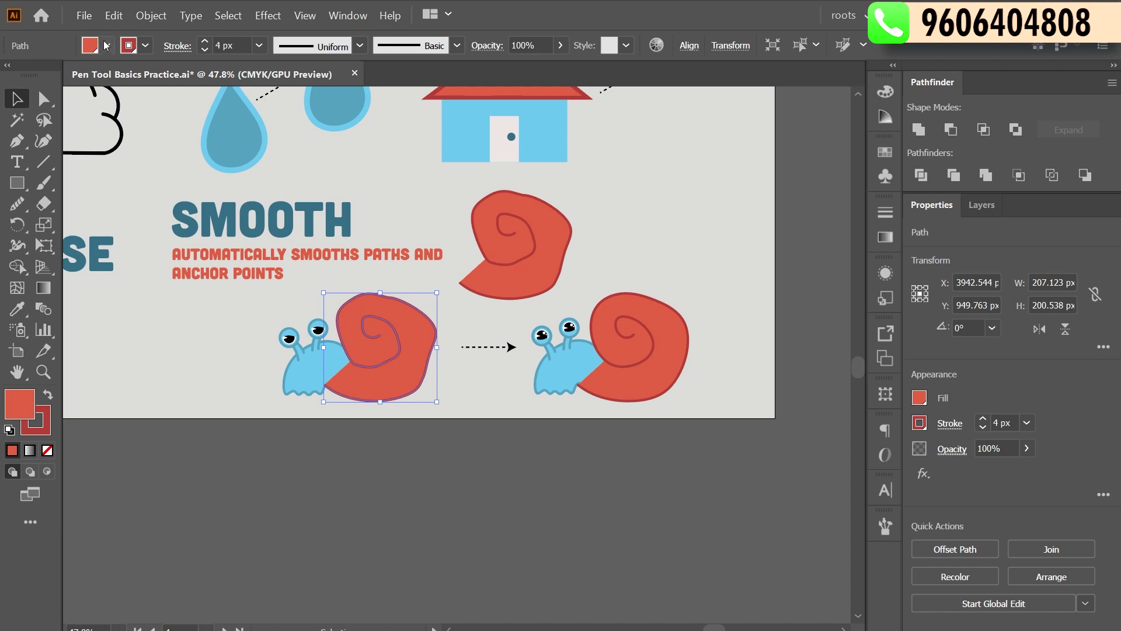
pyautogui.click(107, 46)
pyautogui.click(10, 79)
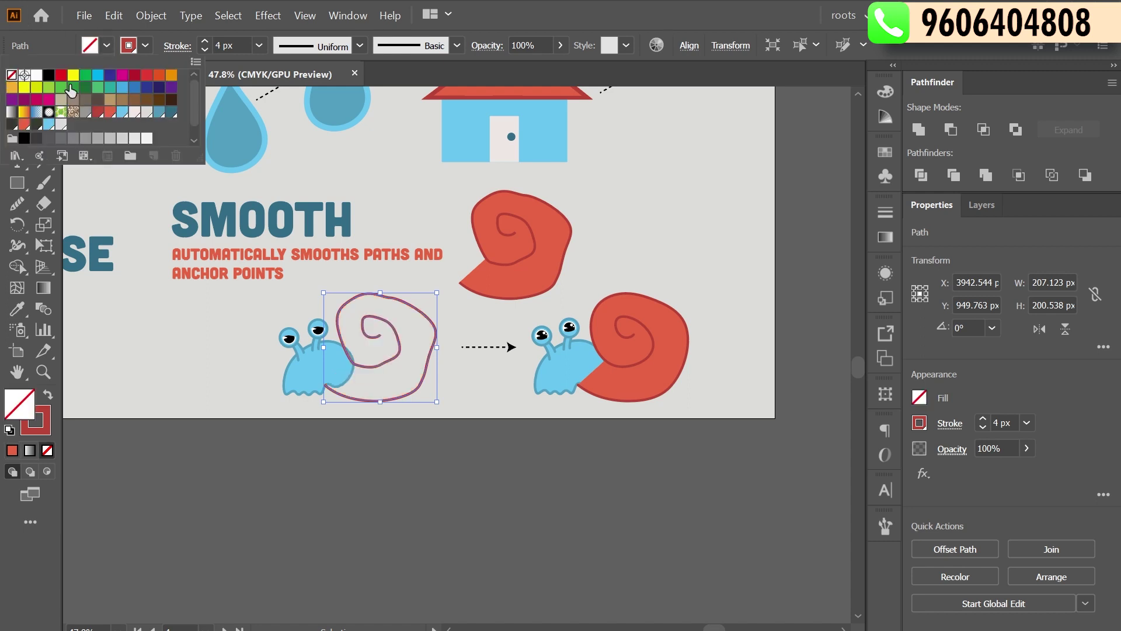
pyautogui.click(475, 344)
pyautogui.click(447, 318)
# Give the shell spiral a yellow stroke
pyautogui.click(363, 377)
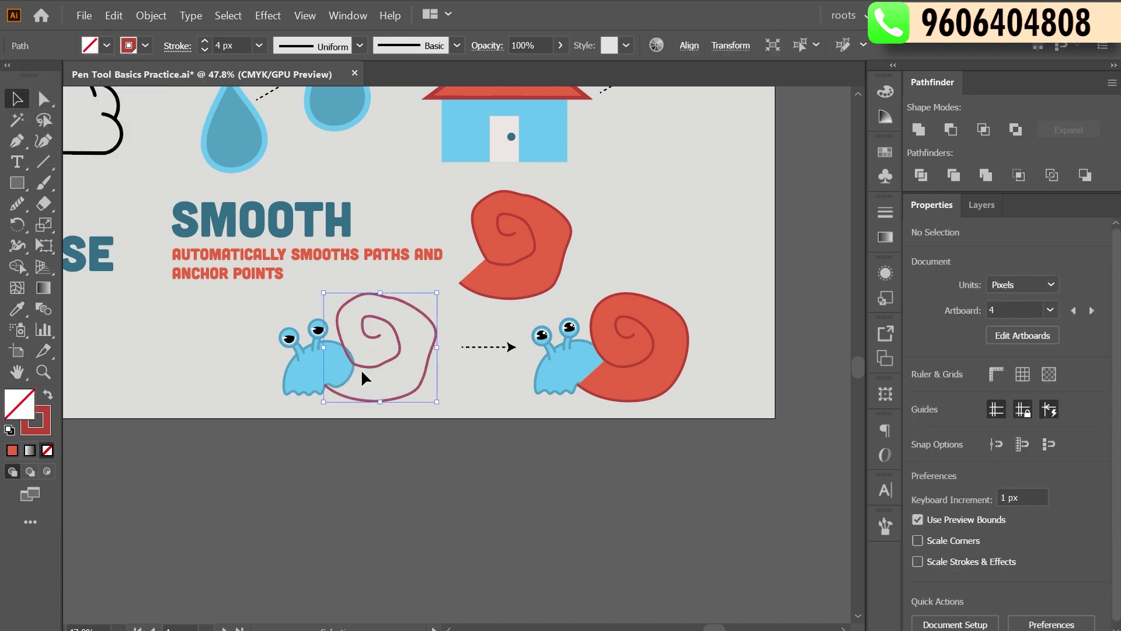
pyautogui.click(145, 46)
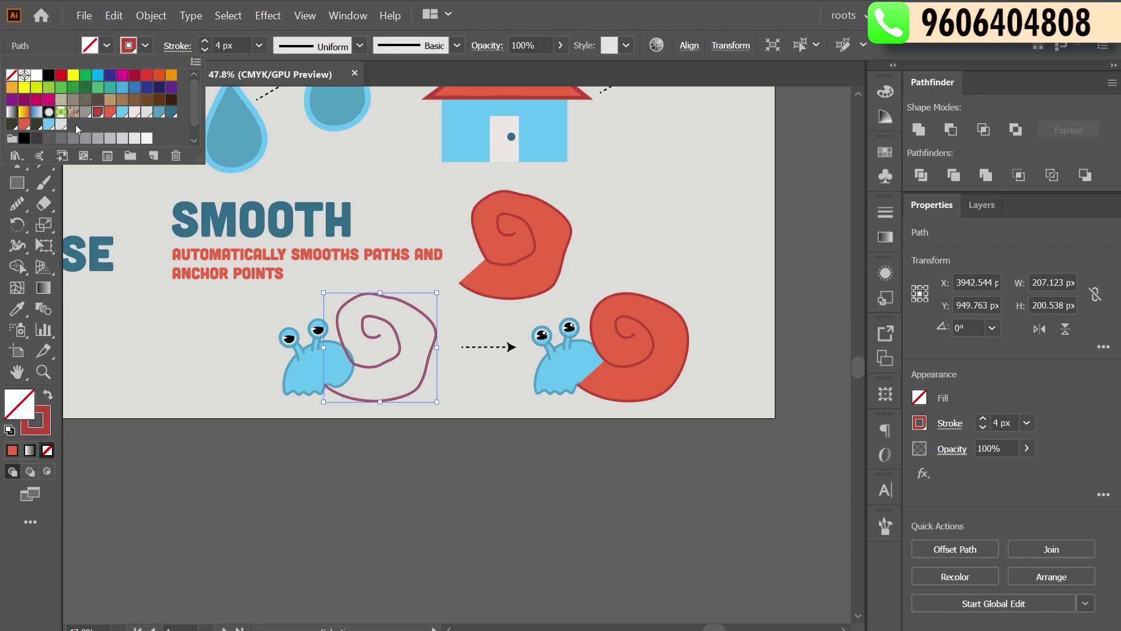
pyautogui.click(24, 87)
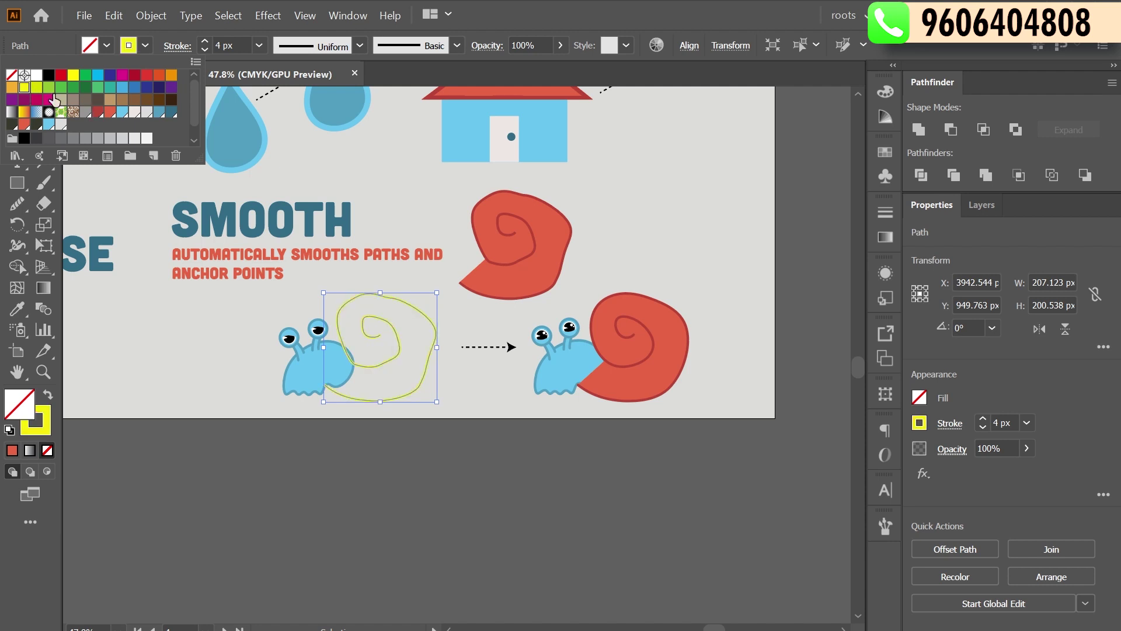
pyautogui.click(468, 318)
pyautogui.click(463, 313)
pyautogui.click(358, 395)
pyautogui.click(151, 15)
# Simplify the yellow spiral to the minimum 5 anchor points after trying the middle and 14-point settings
pyautogui.moveTo(169, 354)
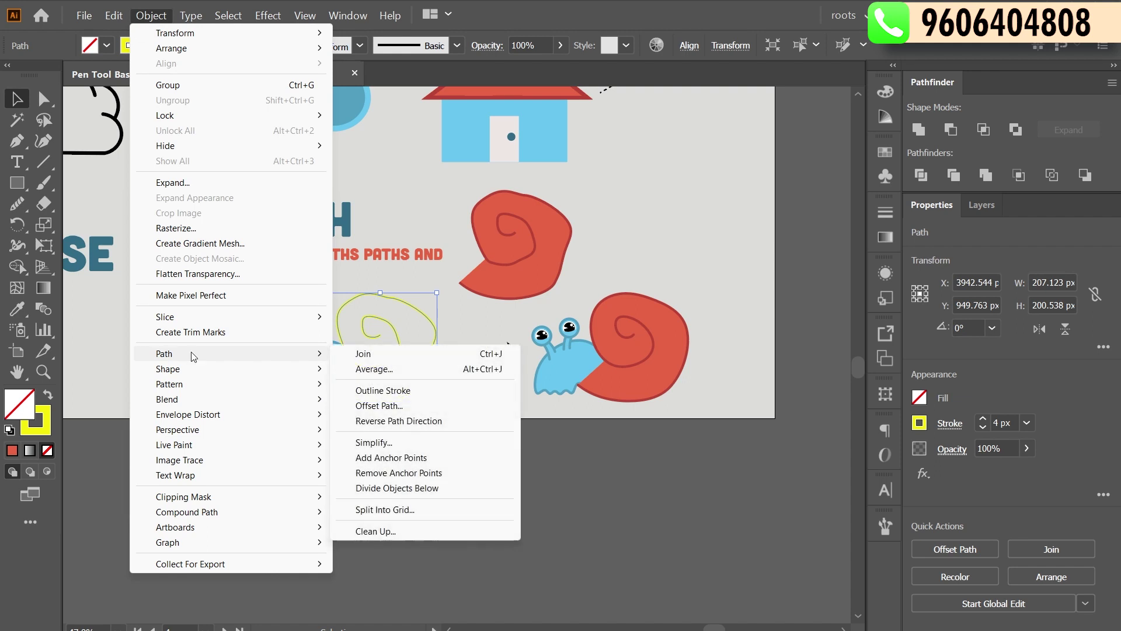
pyautogui.click(371, 444)
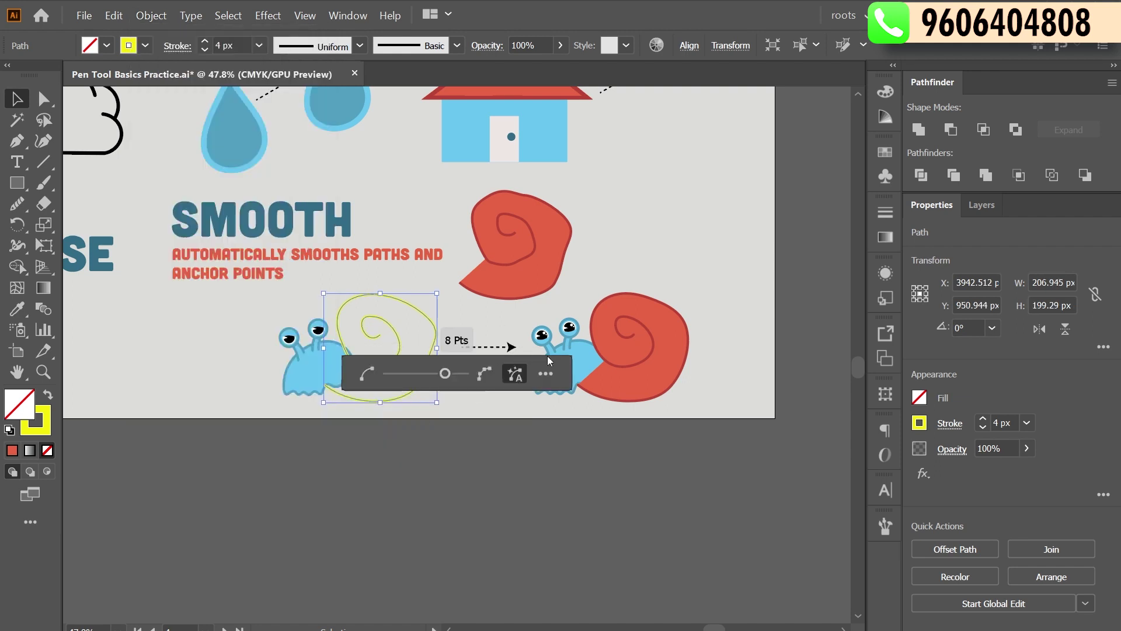
pyautogui.moveTo(560, 377); pyautogui.dragTo(755, 186)
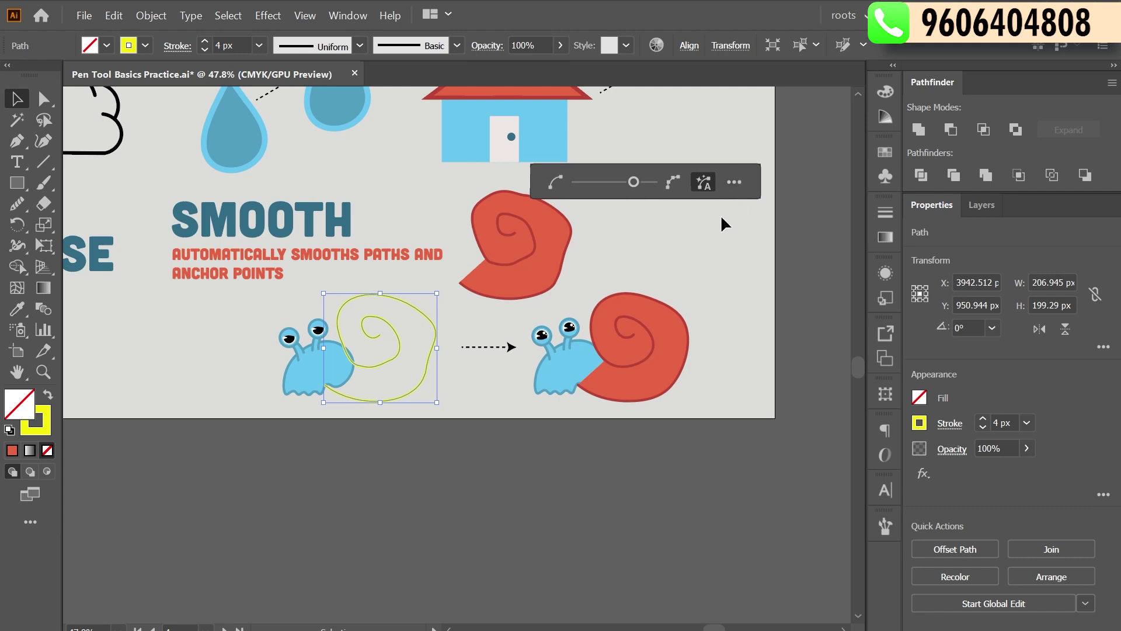
pyautogui.click(734, 183)
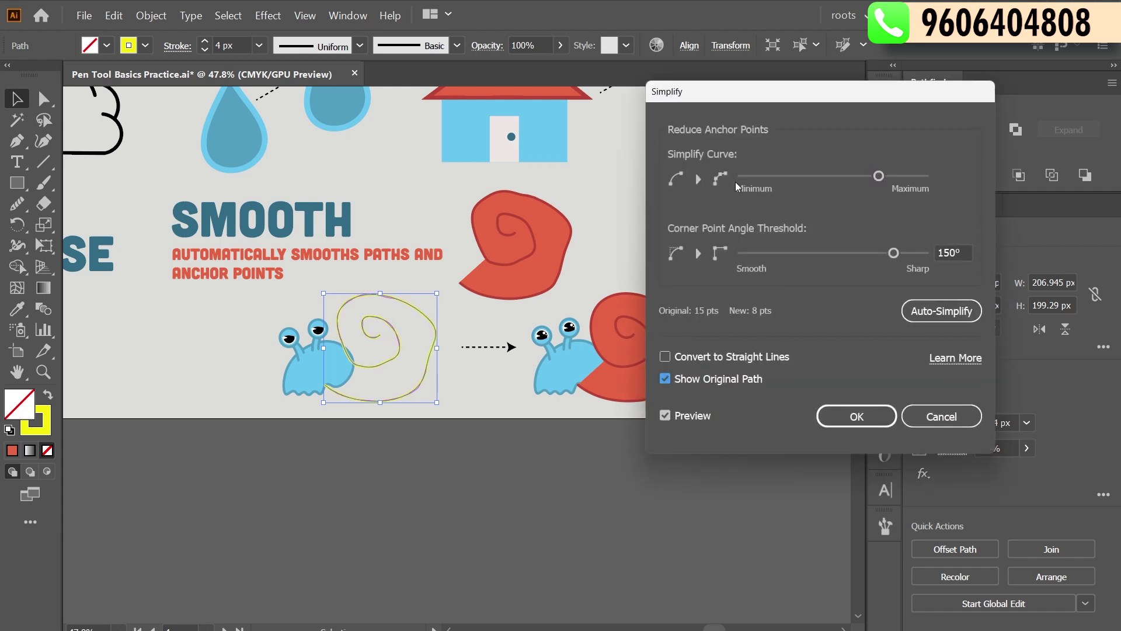
pyautogui.moveTo(879, 176); pyautogui.dragTo(741, 176)
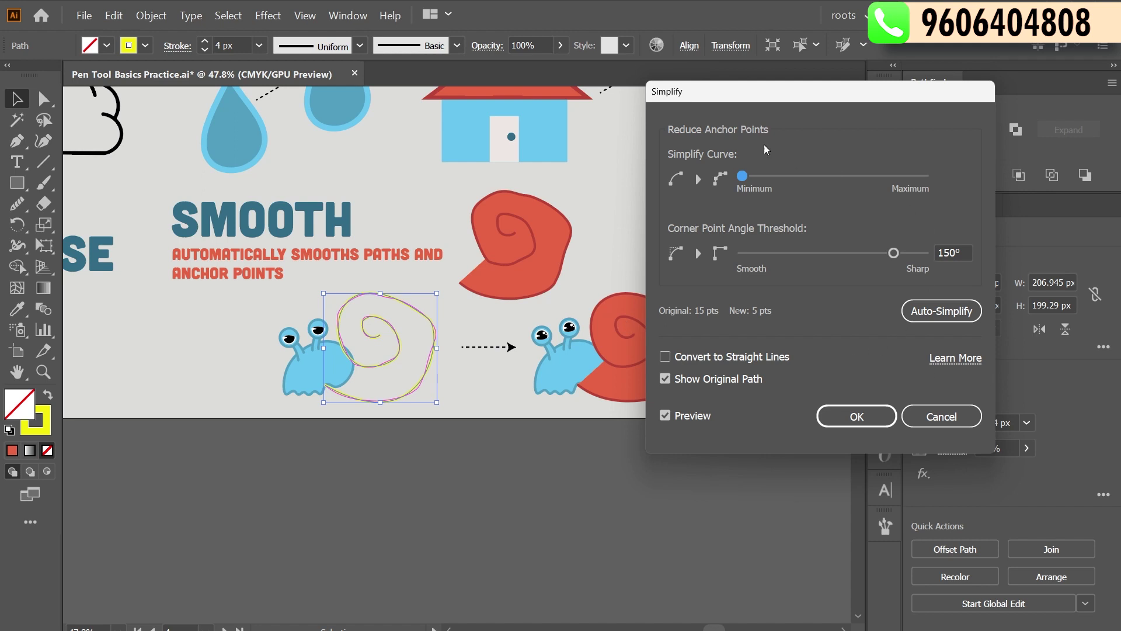
pyautogui.moveTo(742, 176); pyautogui.dragTo(824, 176)
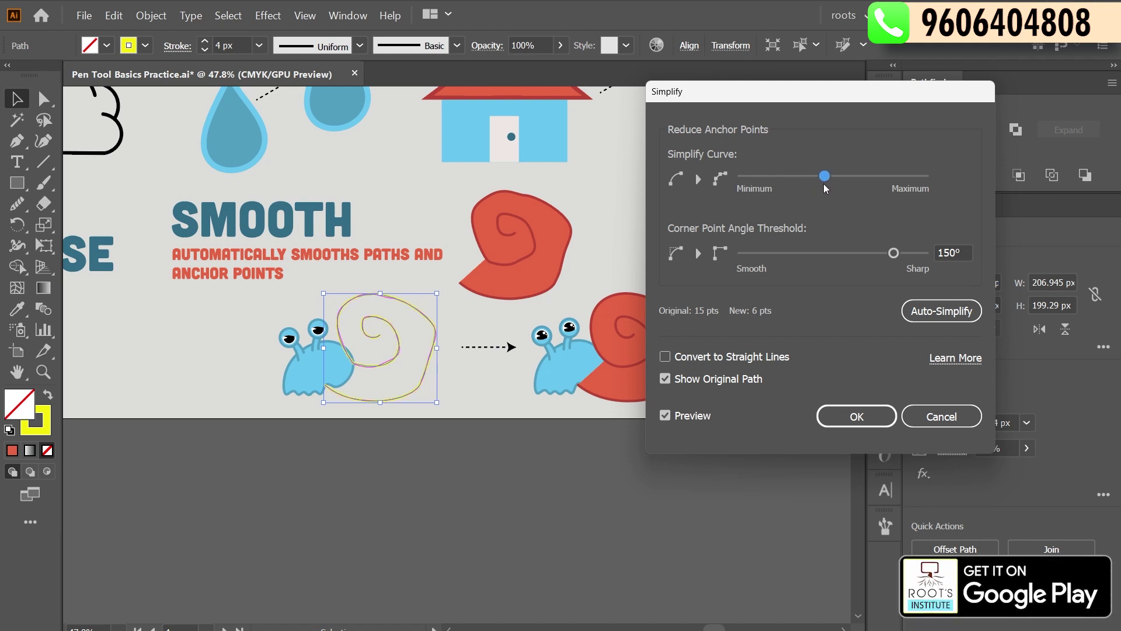
pyautogui.moveTo(825, 176); pyautogui.dragTo(923, 176)
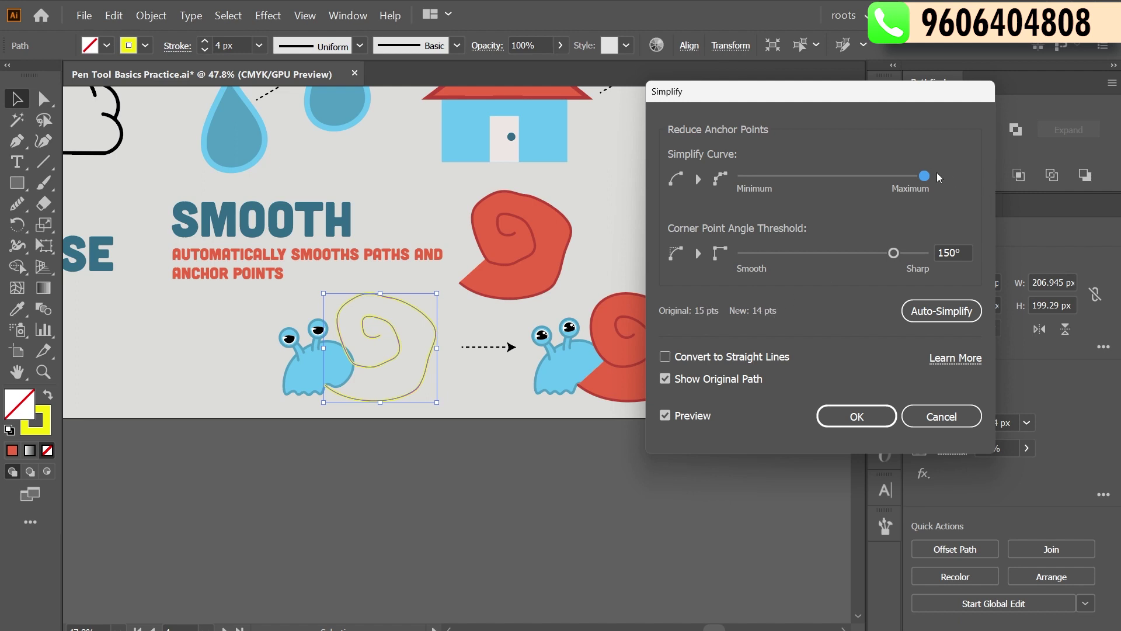
pyautogui.moveTo(925, 176); pyautogui.dragTo(742, 178)
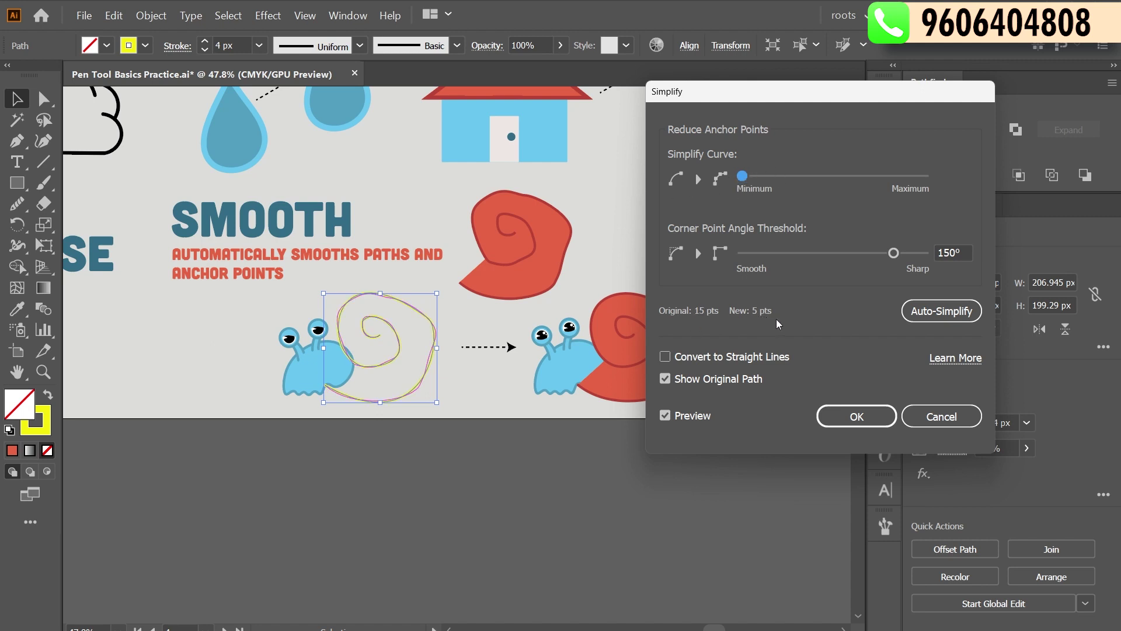
pyautogui.click(856, 418)
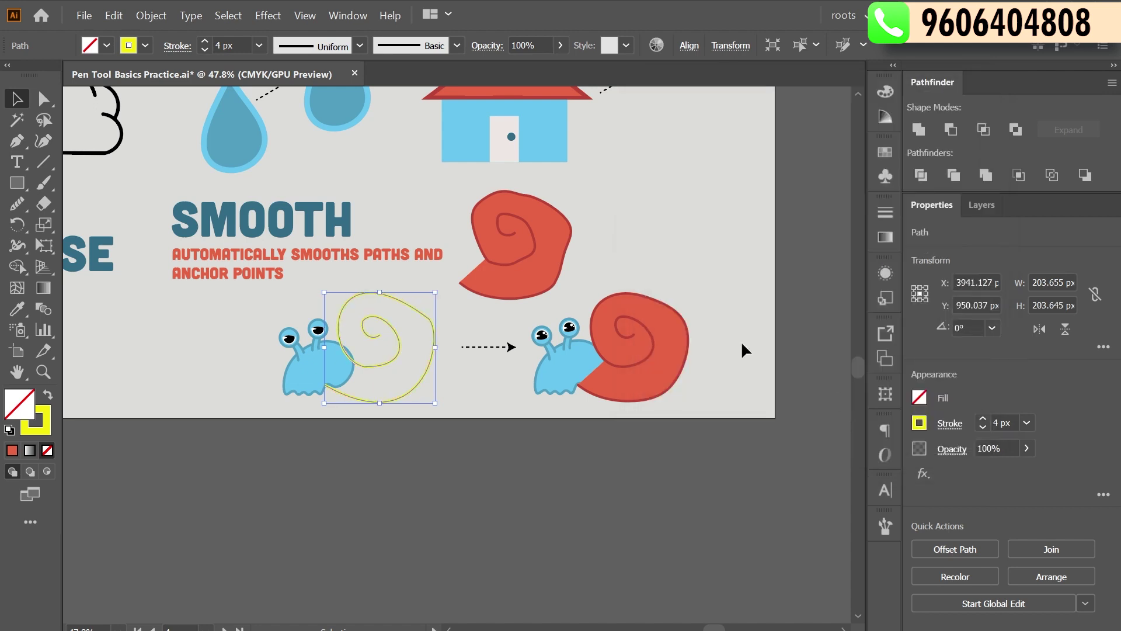
# Set the simplified shell's stroke to red and its fill to orange, then deselect it
pyautogui.click(146, 46)
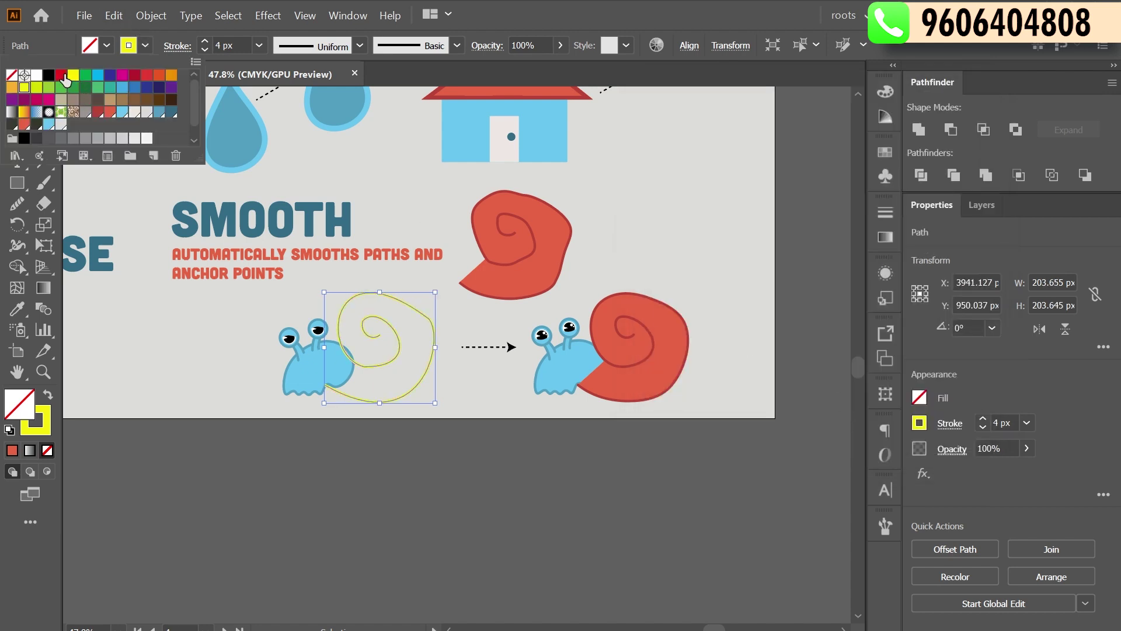
pyautogui.click(60, 74)
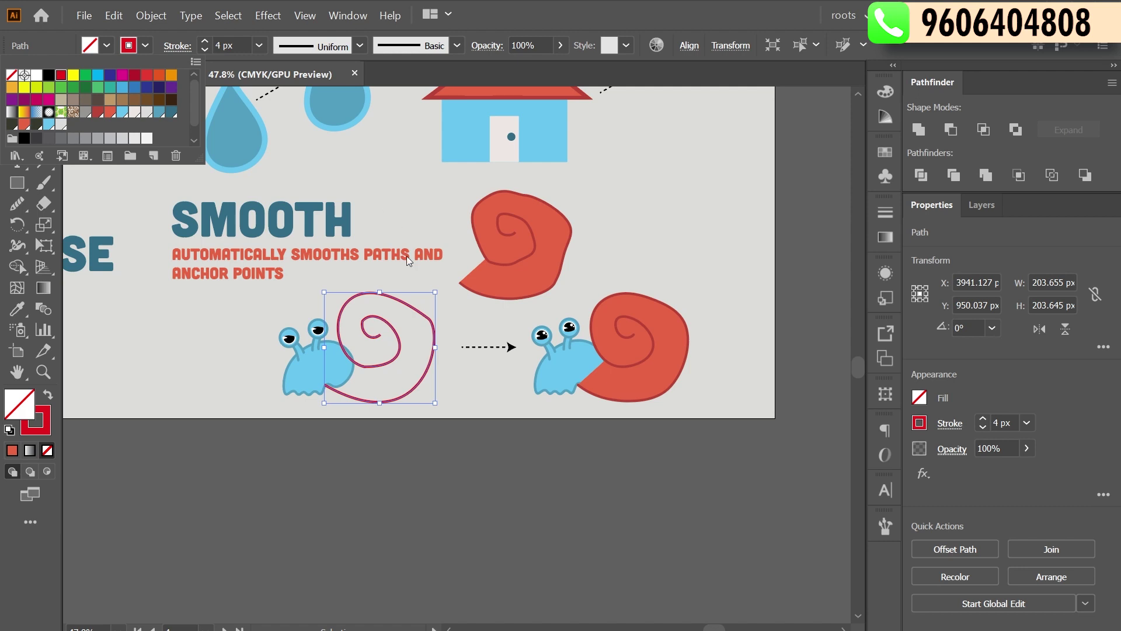
pyautogui.click(103, 56)
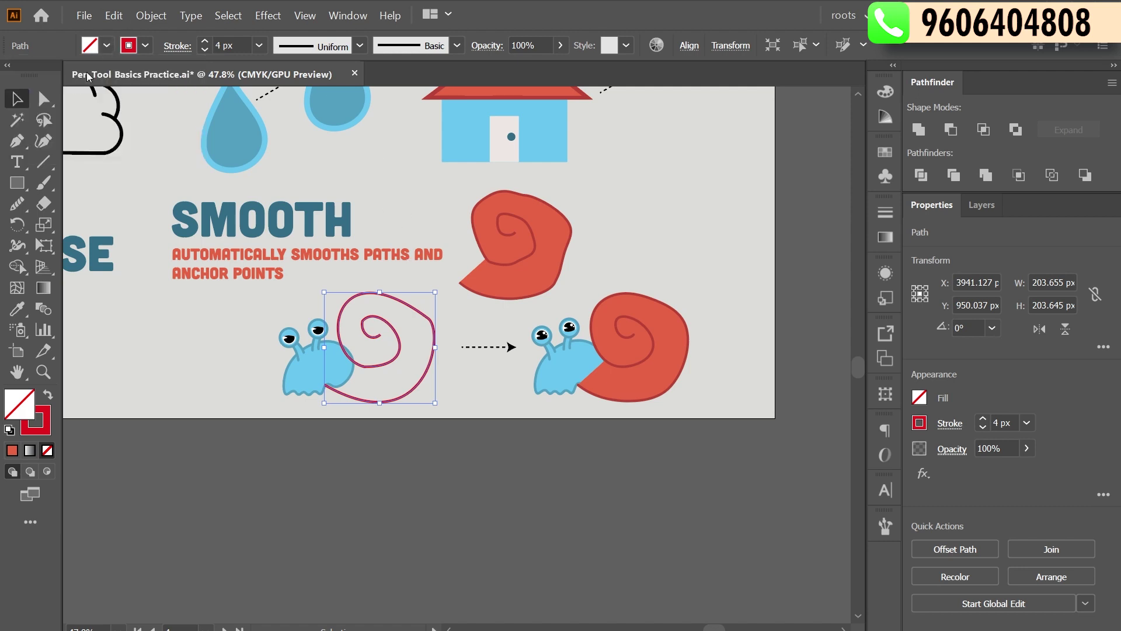
pyautogui.click(108, 44)
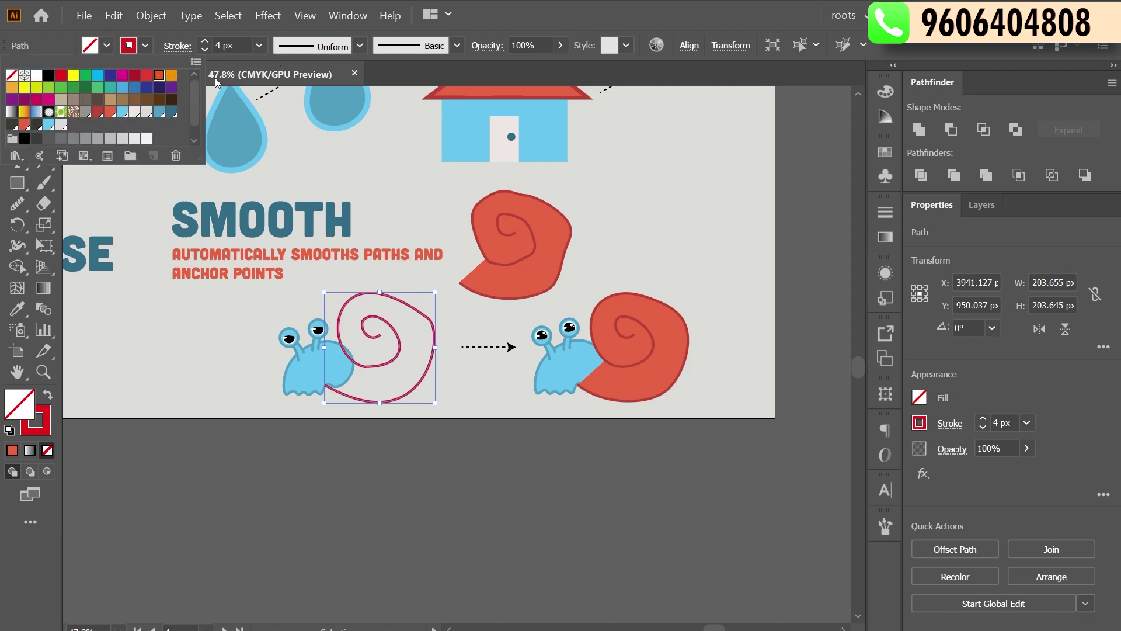
pyautogui.click(171, 75)
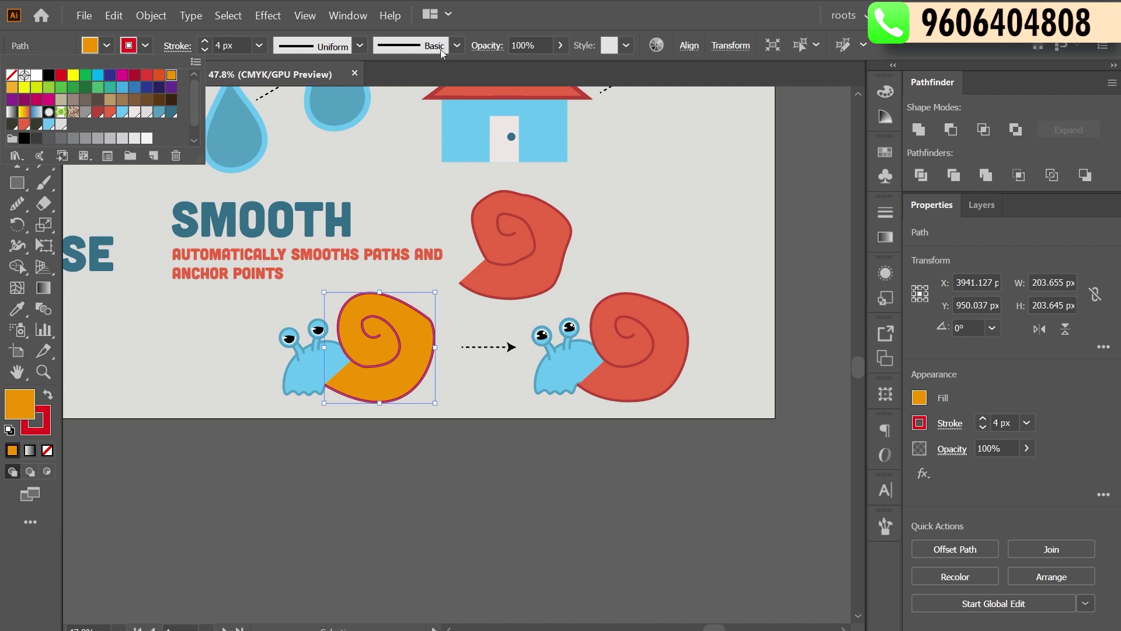
pyautogui.click(655, 189)
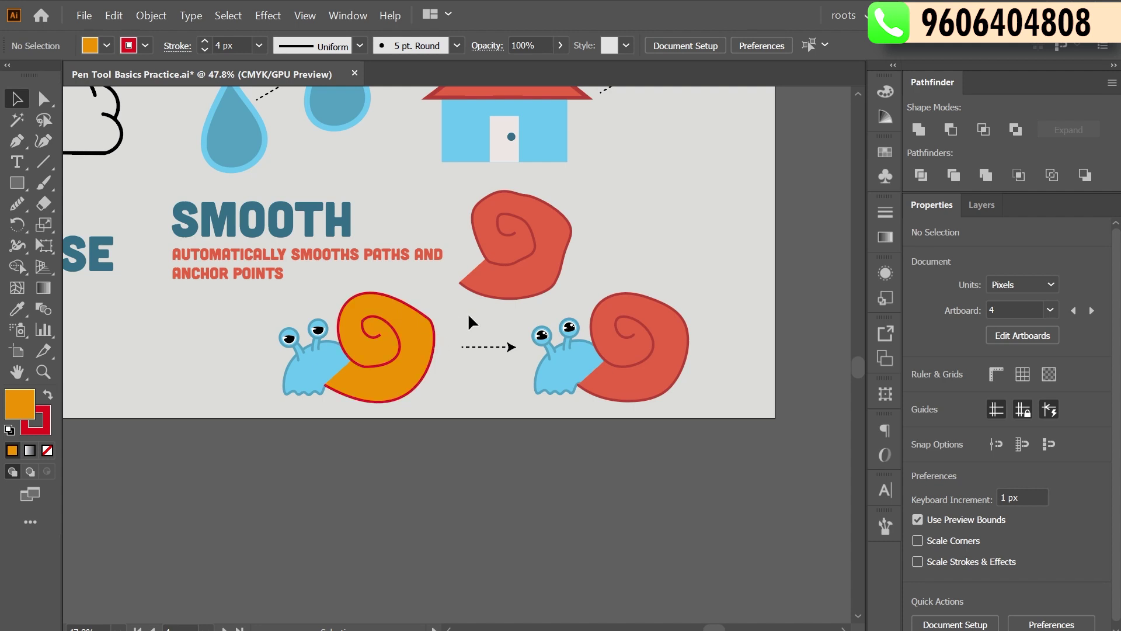
pyautogui.click(390, 358)
pyautogui.click(616, 216)
pyautogui.click(151, 15)
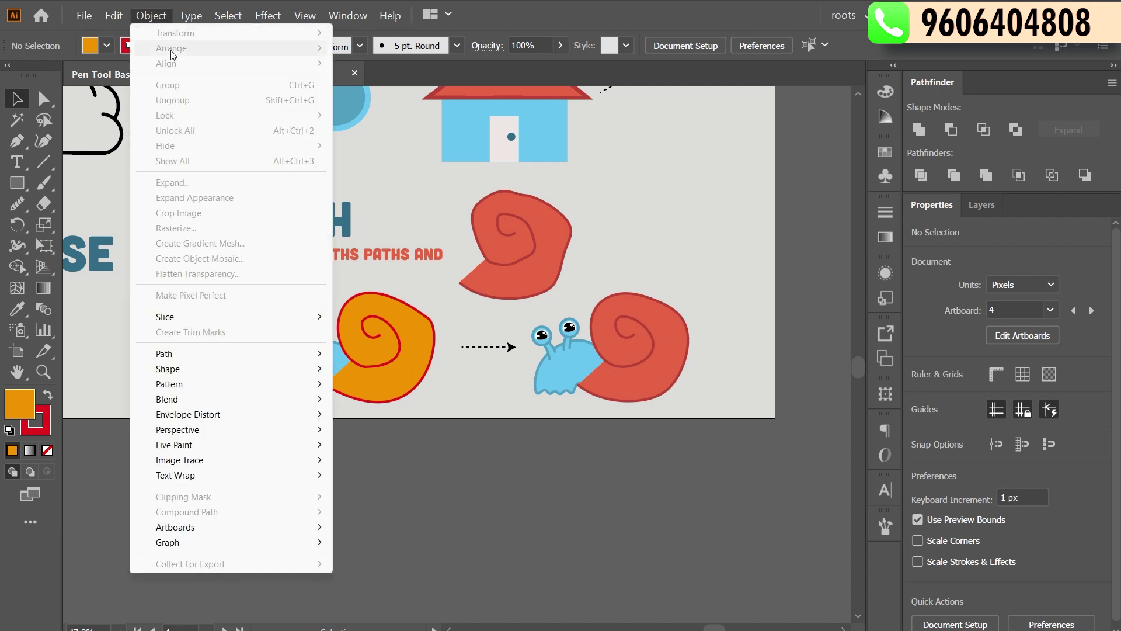
pyautogui.moveTo(304, 354)
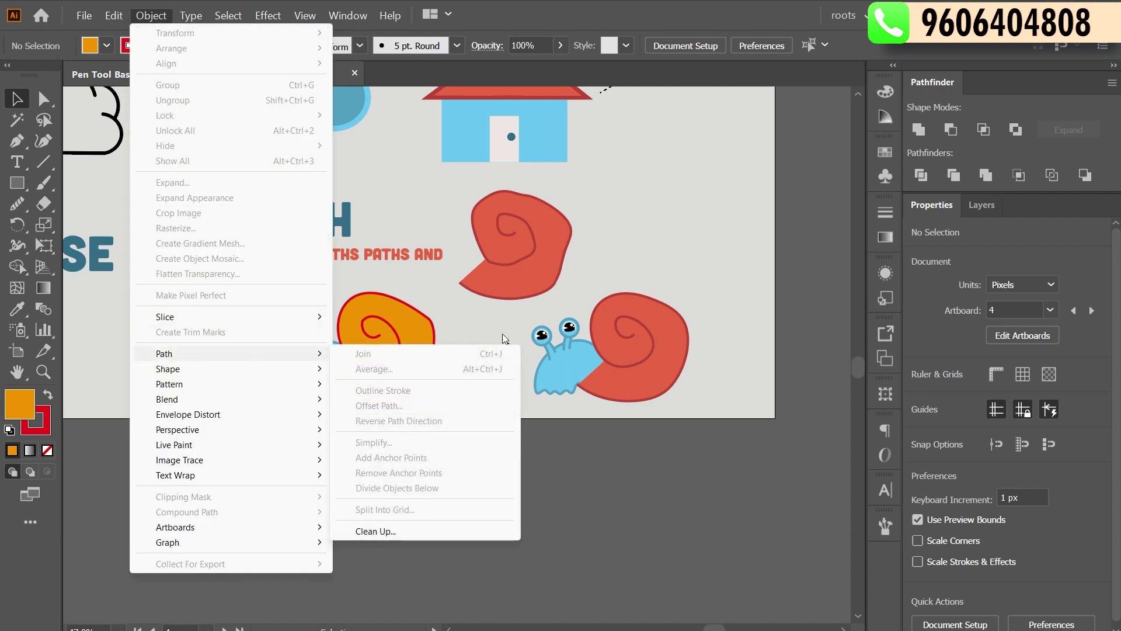